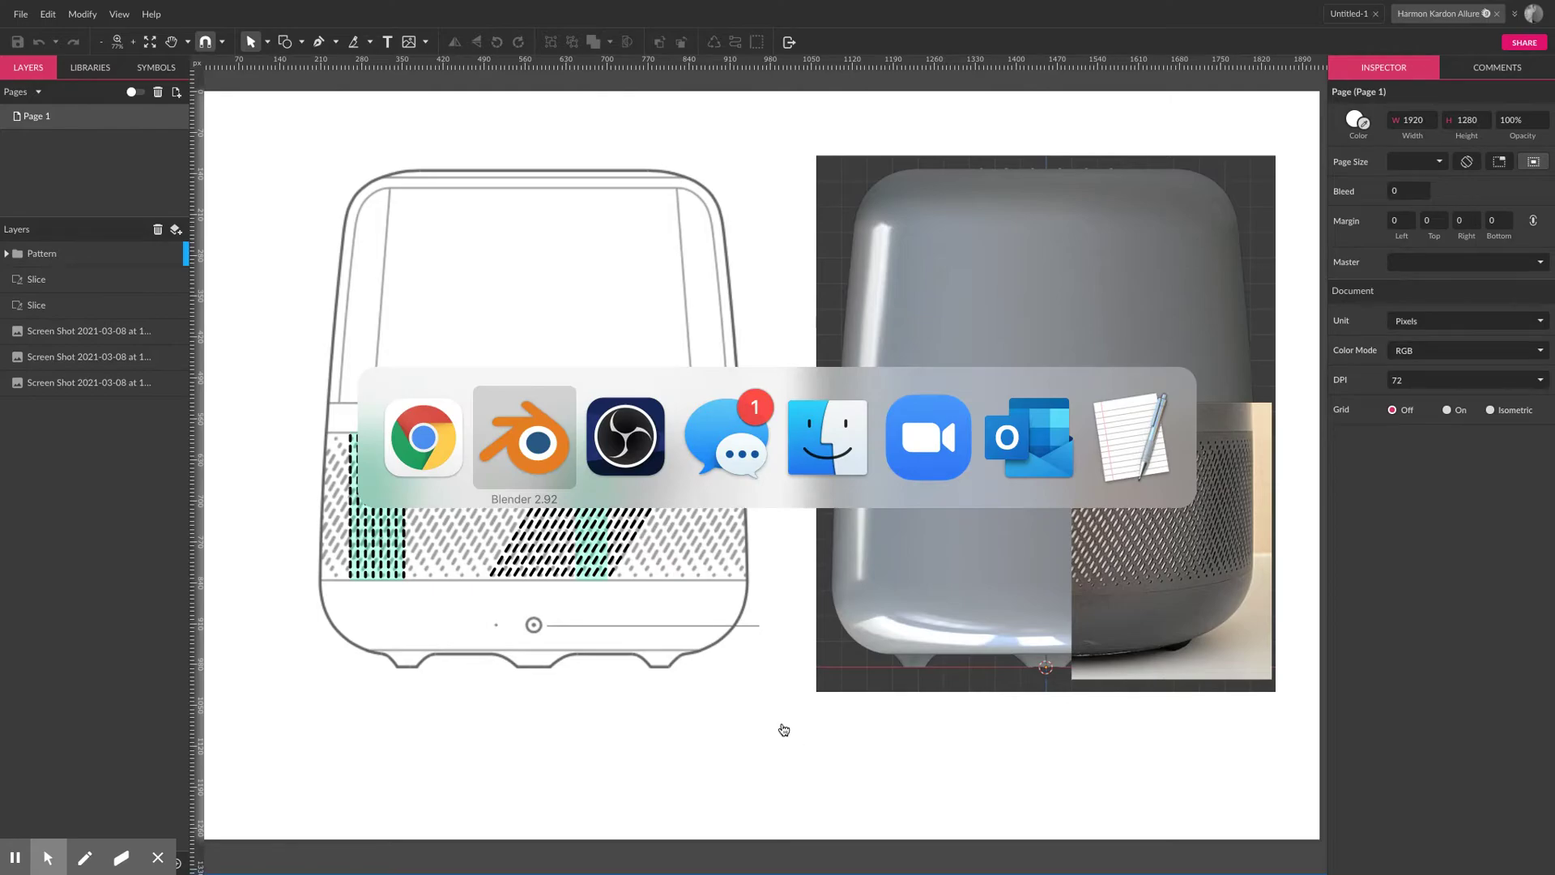
Switch to Blender and load Diagonal.png from the Texture folder into the Plastic Bump Pattern material's image texture node in place of Vertical.png
click(527, 465)
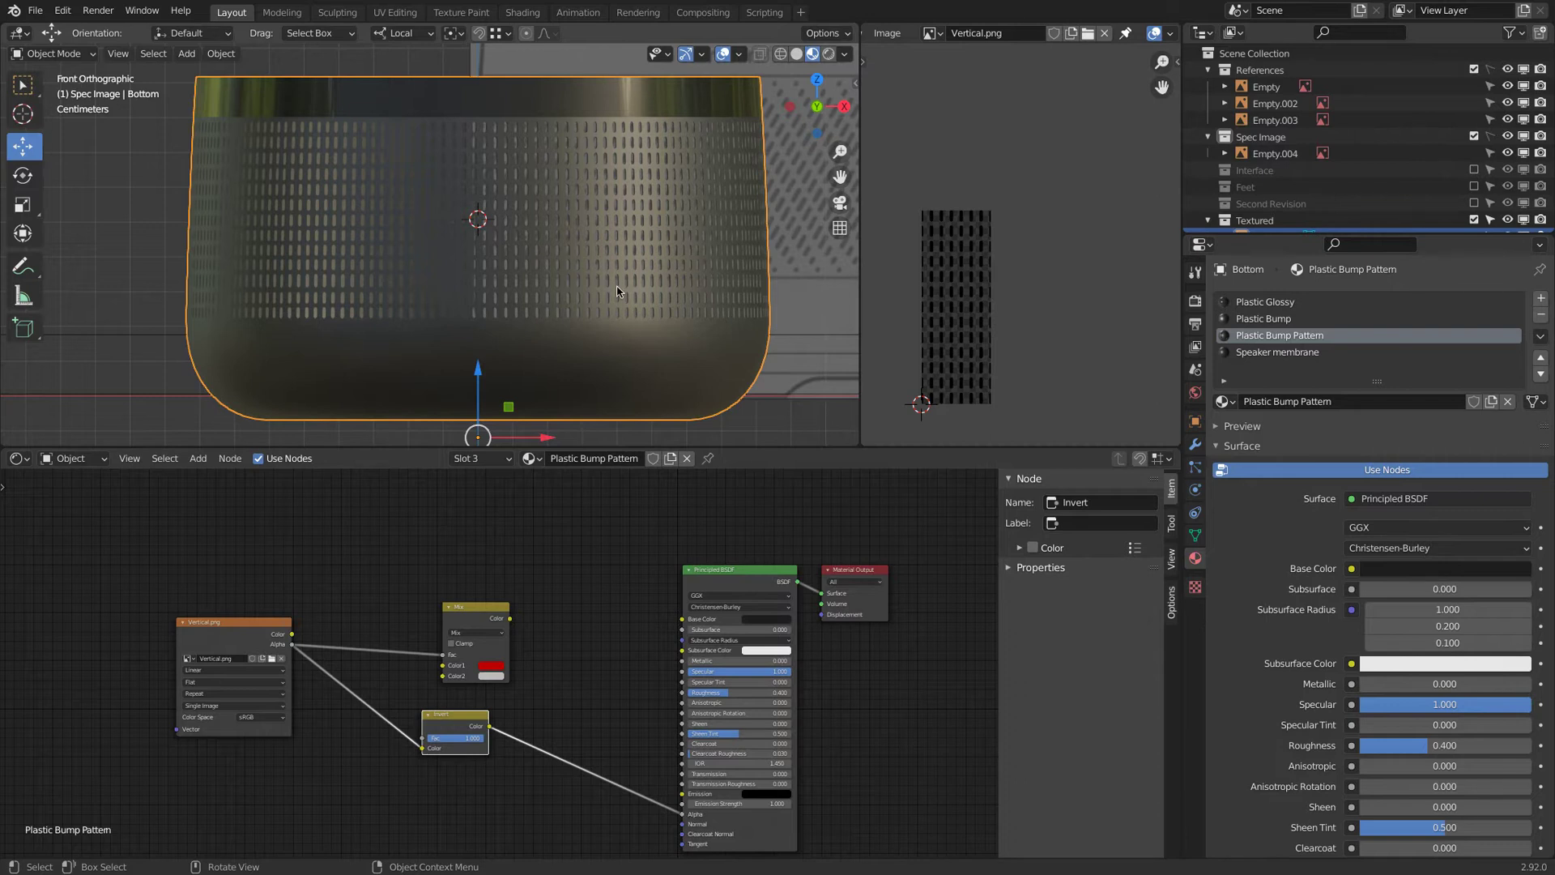
click(272, 659)
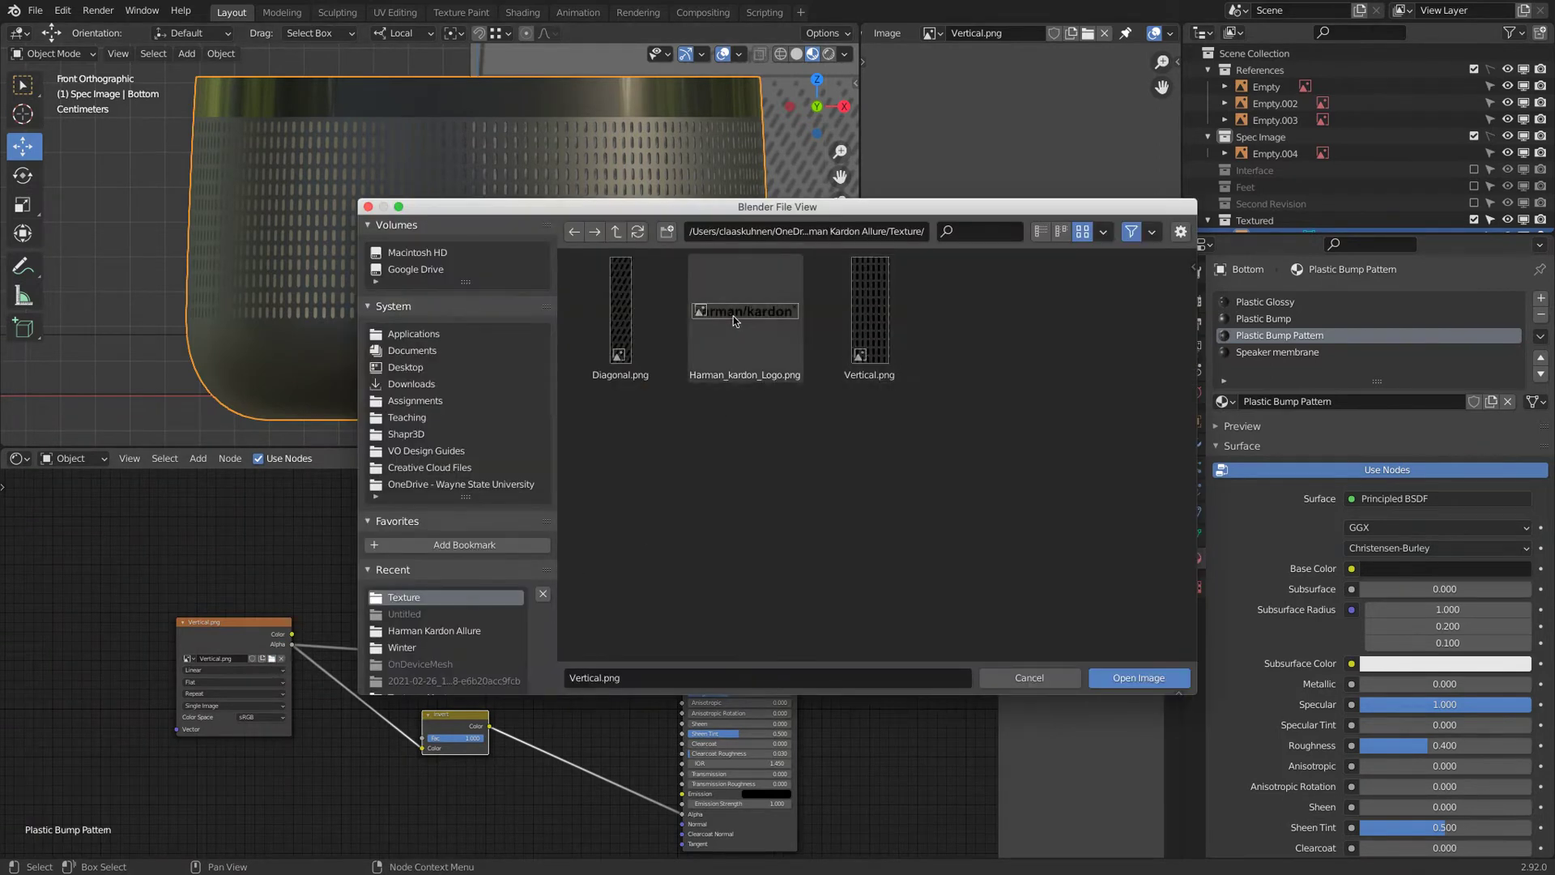
click(630, 301)
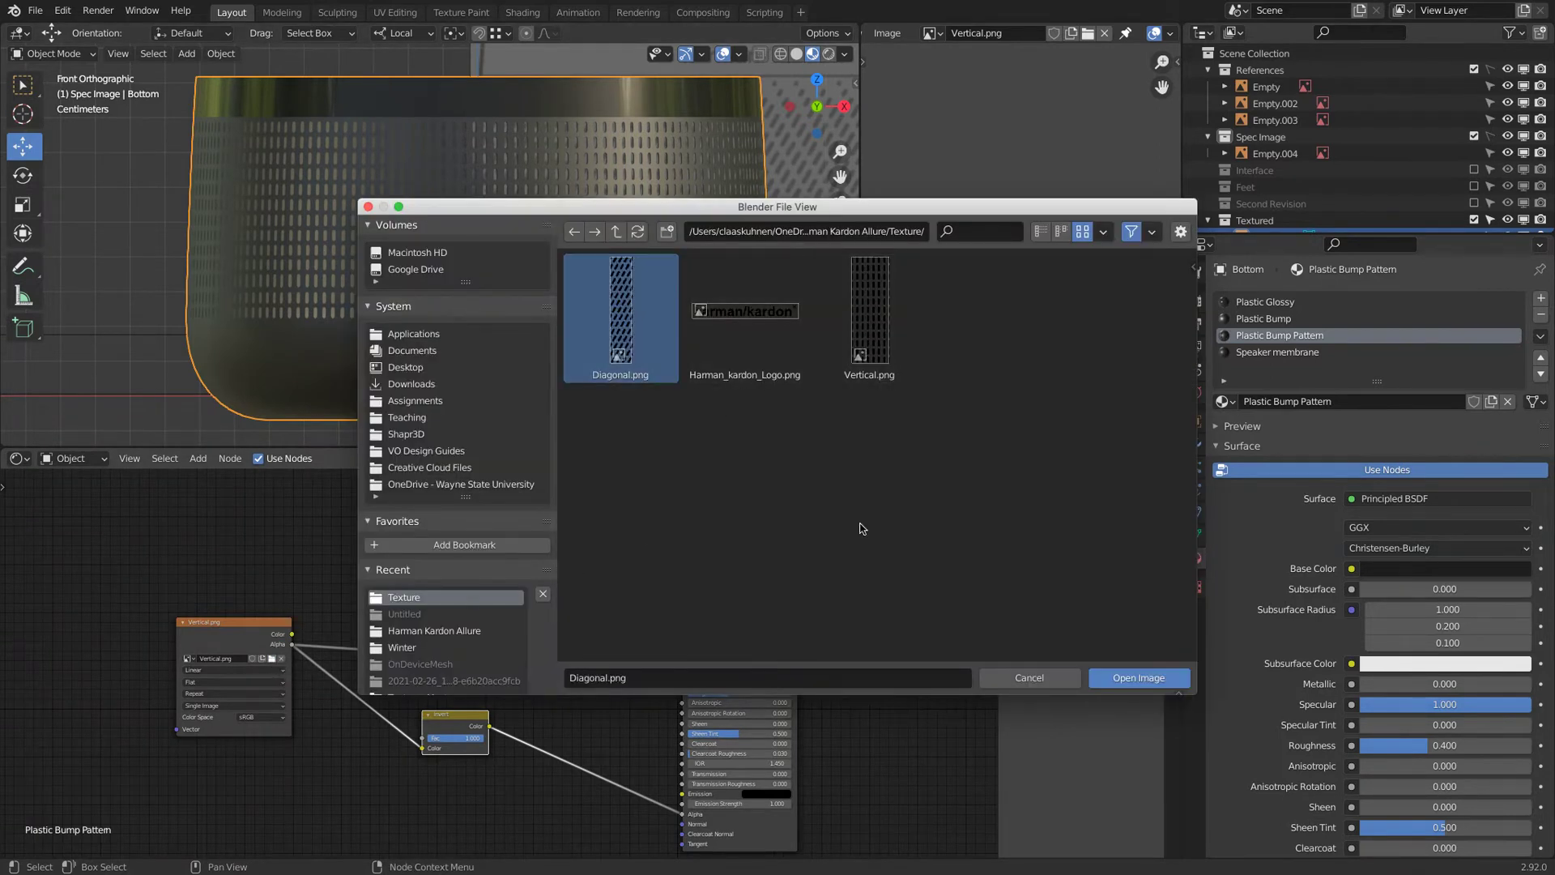
click(1124, 679)
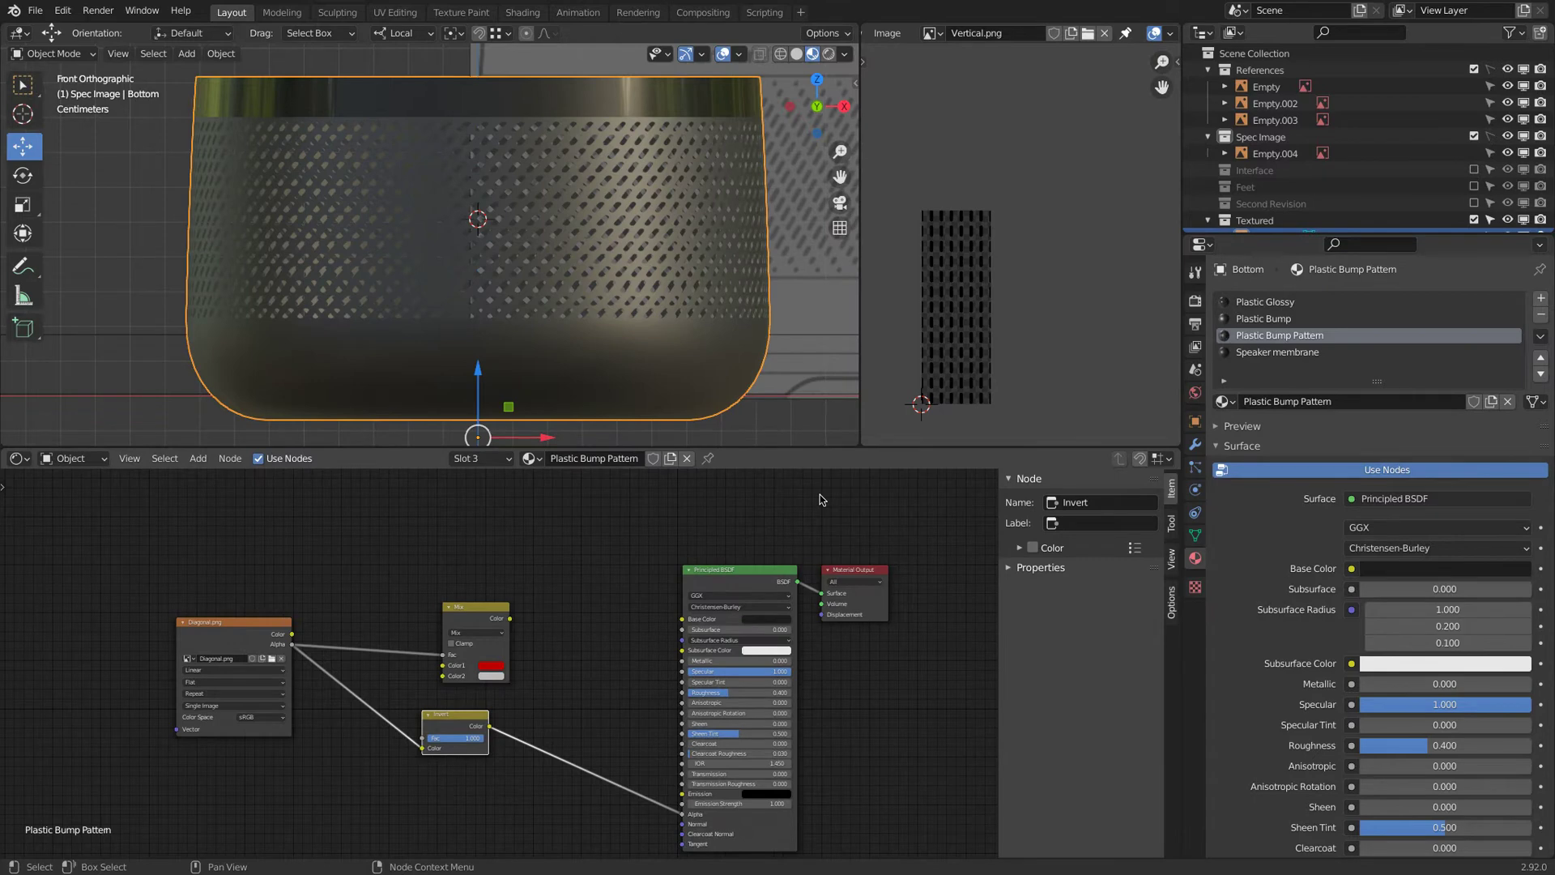
scroll(595, 229, up, 8)
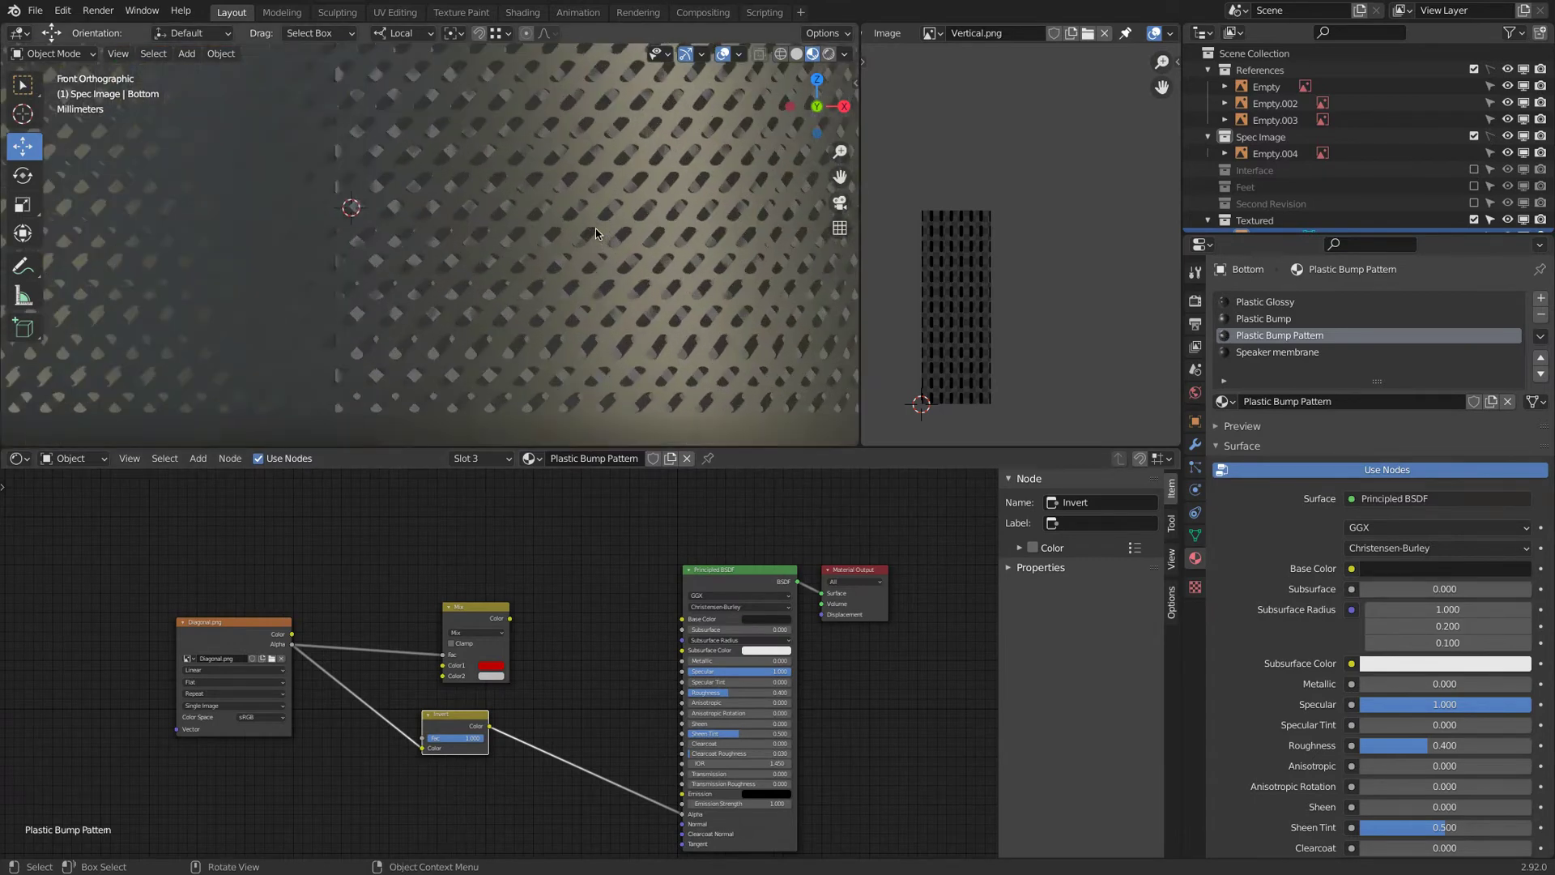
scroll(595, 228, down, 1)
scroll(595, 229, up, 2)
scroll(595, 228, down, 6)
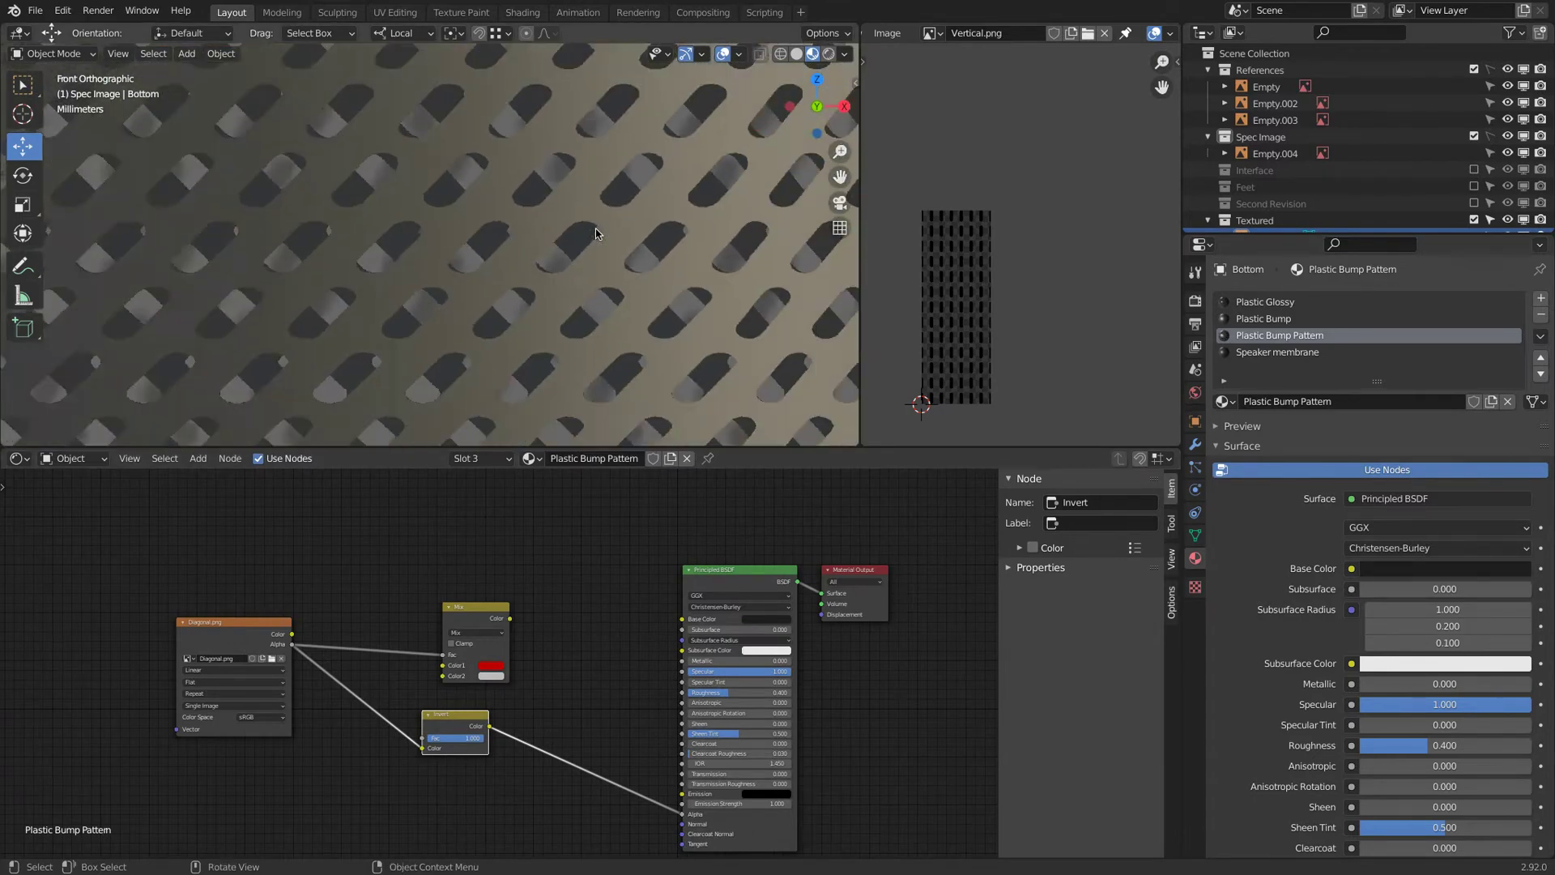
scroll(595, 228, down, 3)
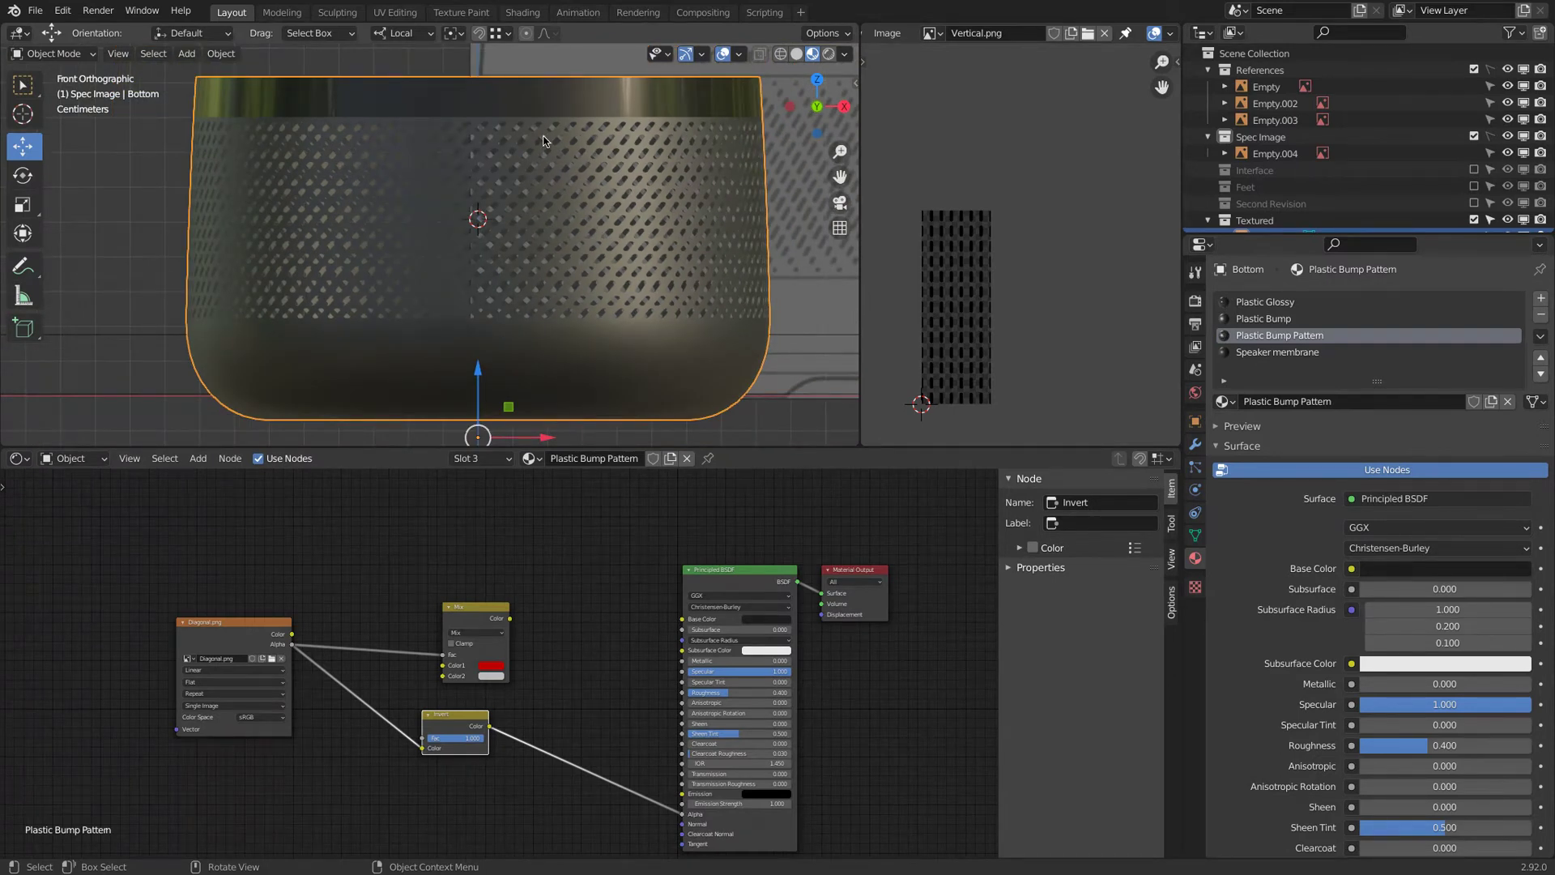
Enter Edit Mode on the speaker's bottom part and show Diagonal.png behind its UV layout
key(Tab)
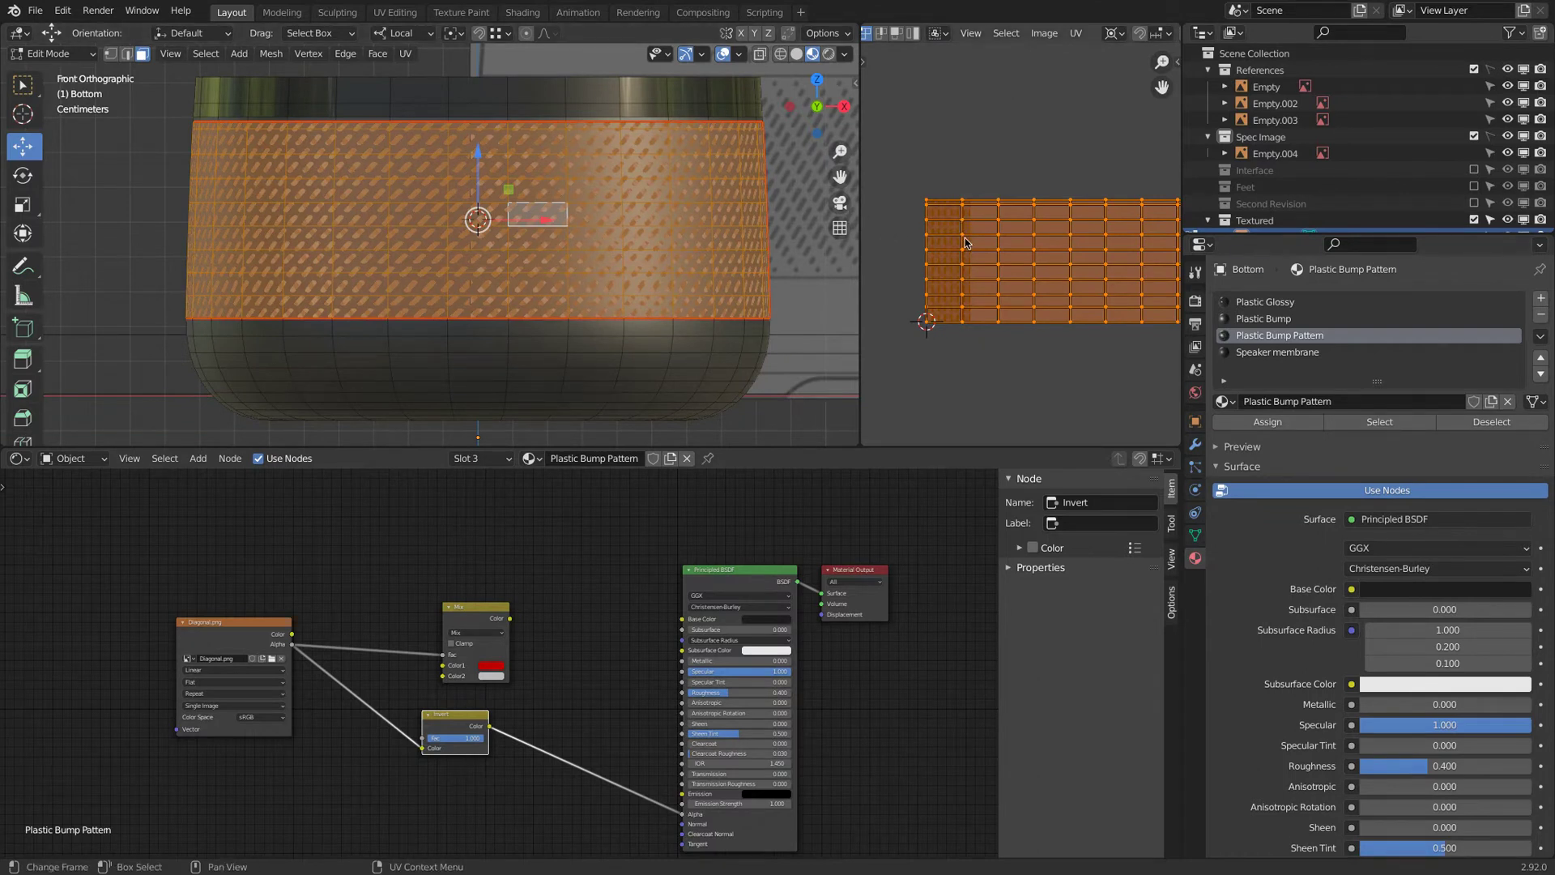
scroll(959, 227, up, 3)
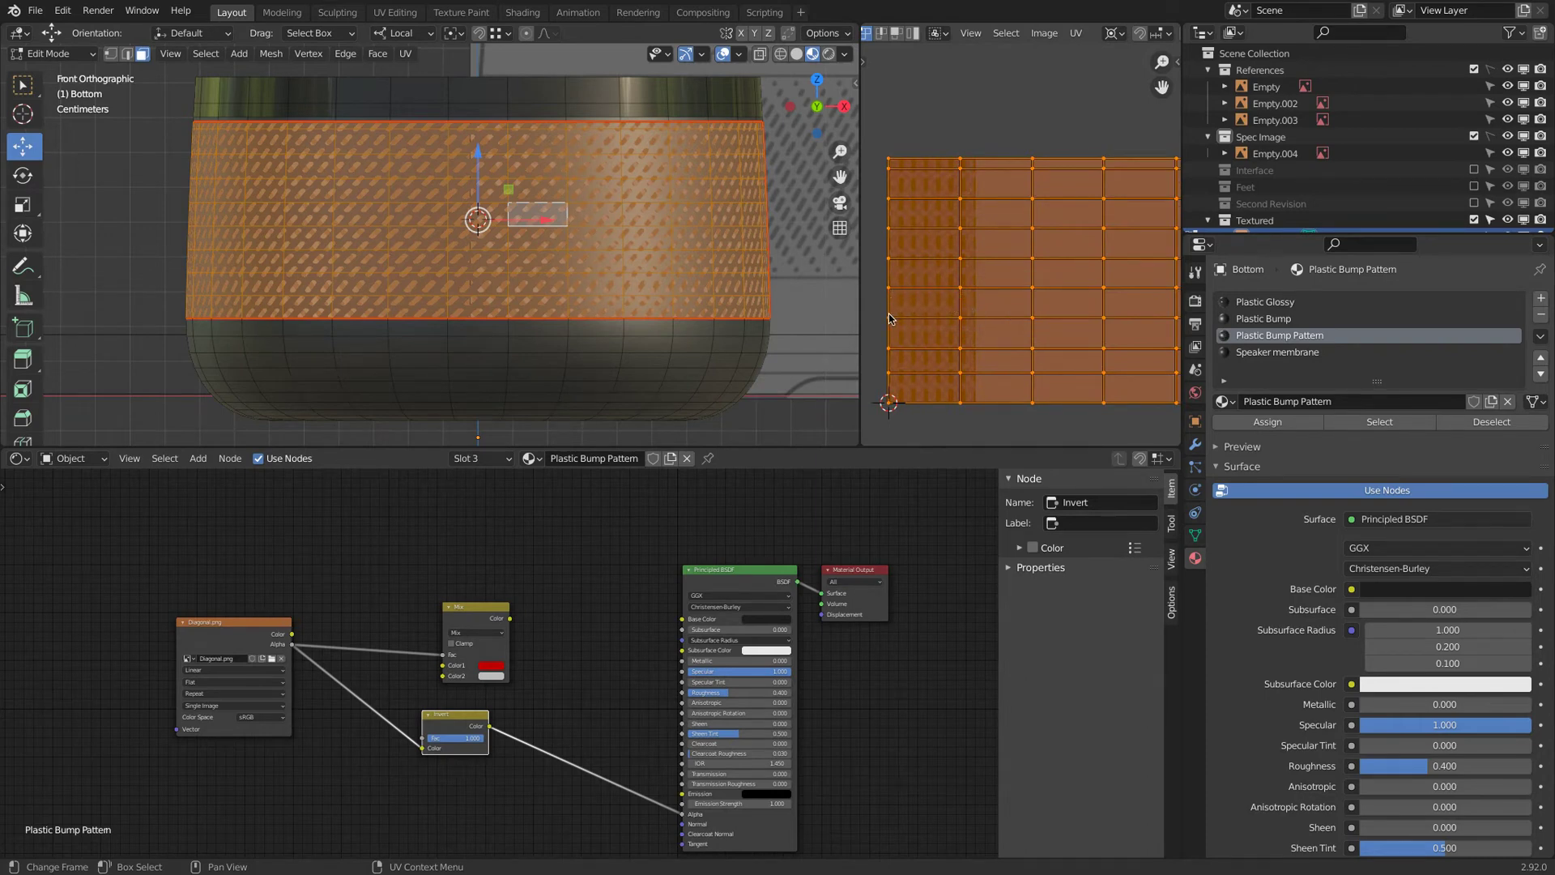
scroll(1132, 34, down, 3)
click(1117, 32)
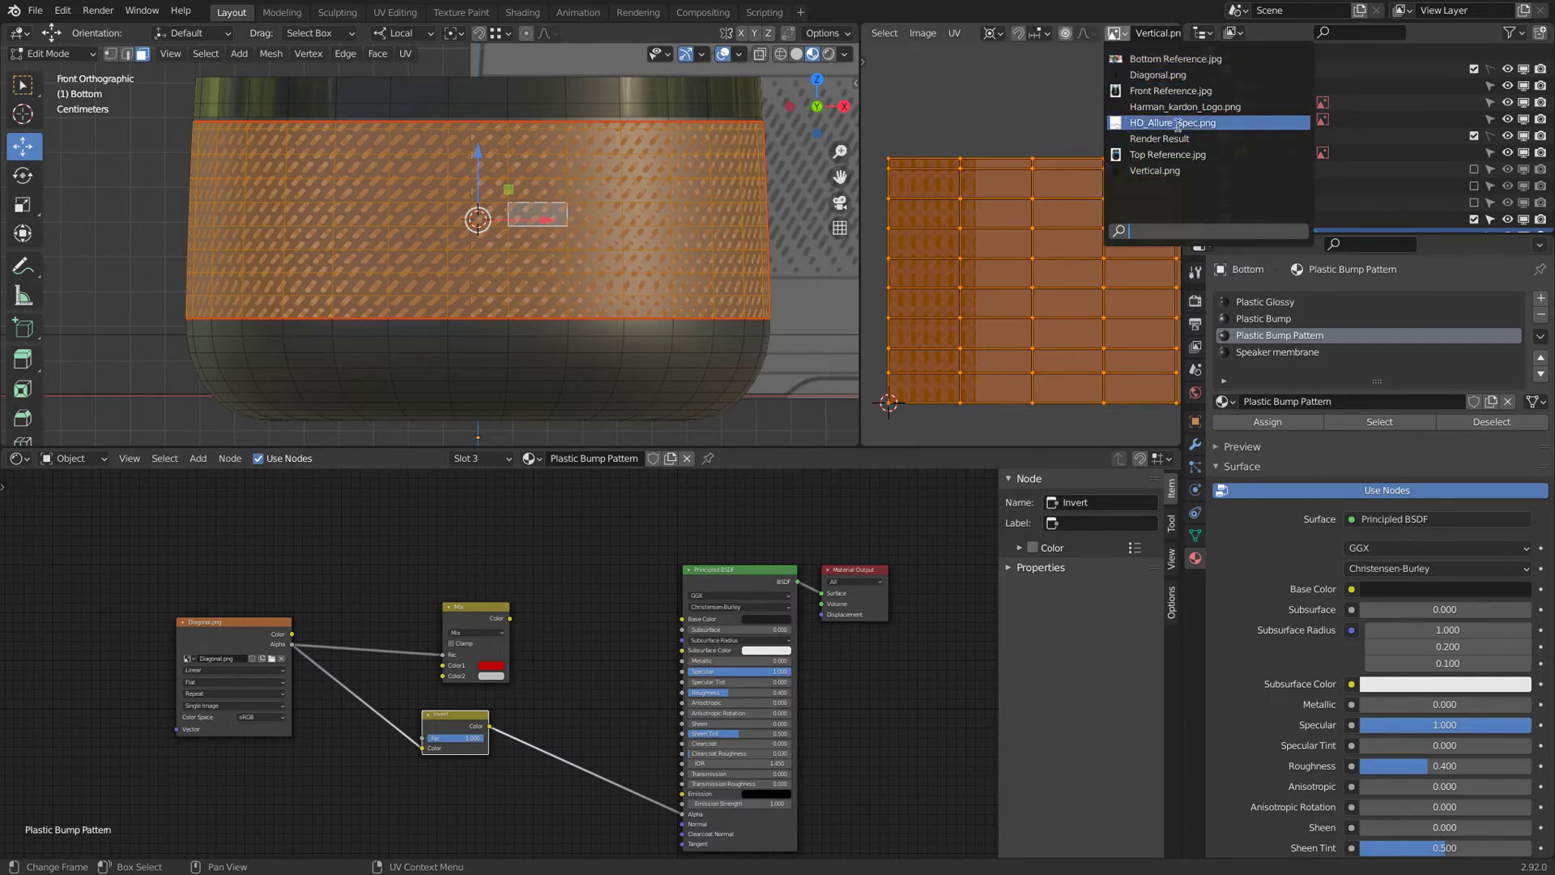
click(1202, 75)
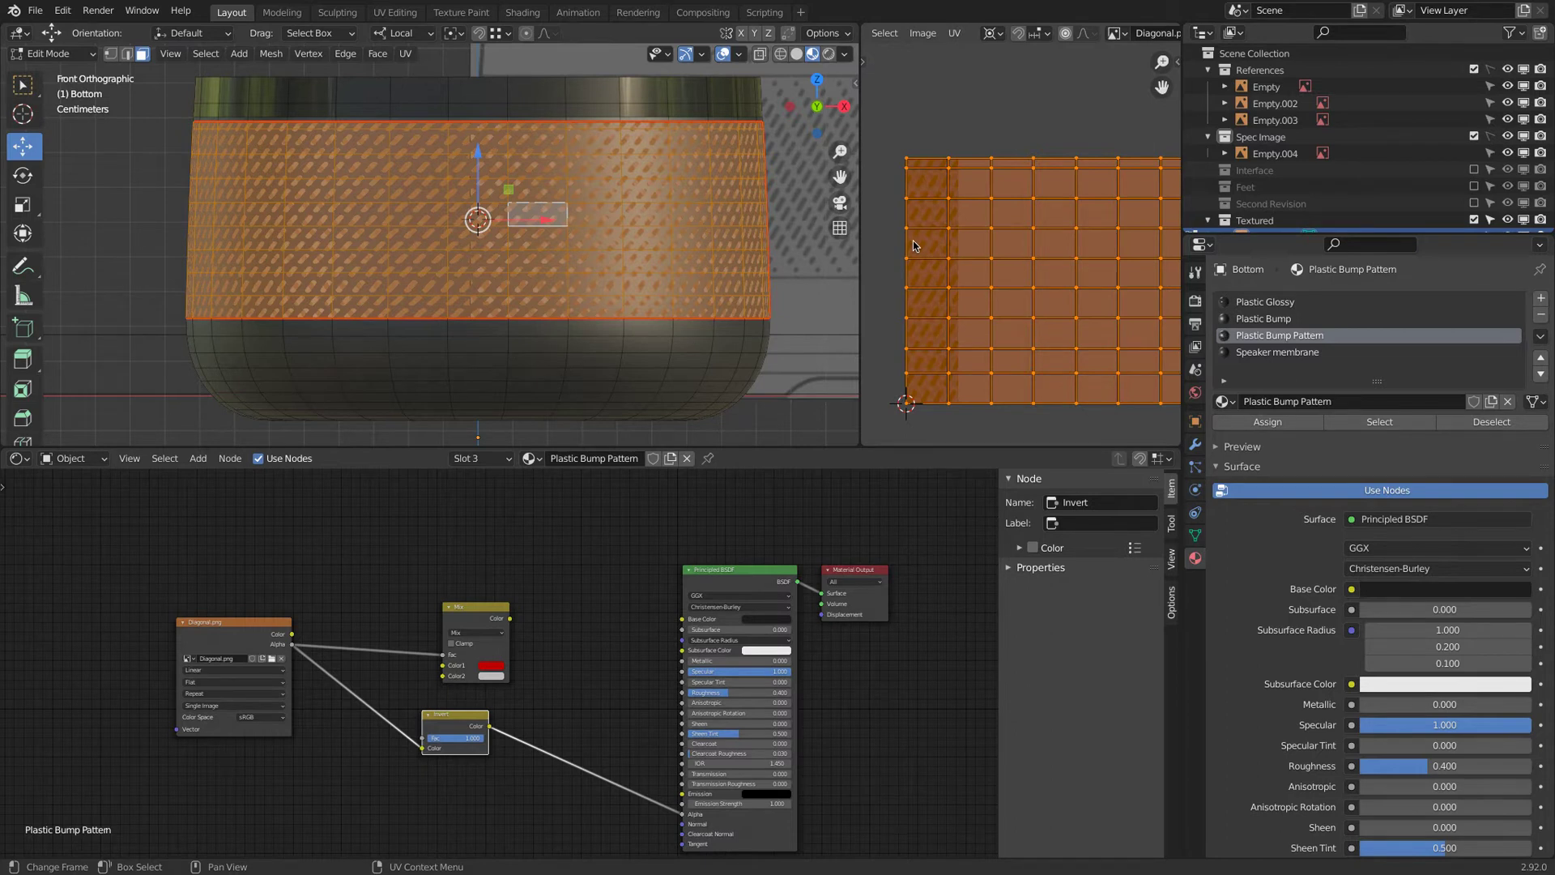
Compare the UV layout over Vertical.png with the layout over Diagonal.png, leaving Diagonal.png displayed
click(1119, 32)
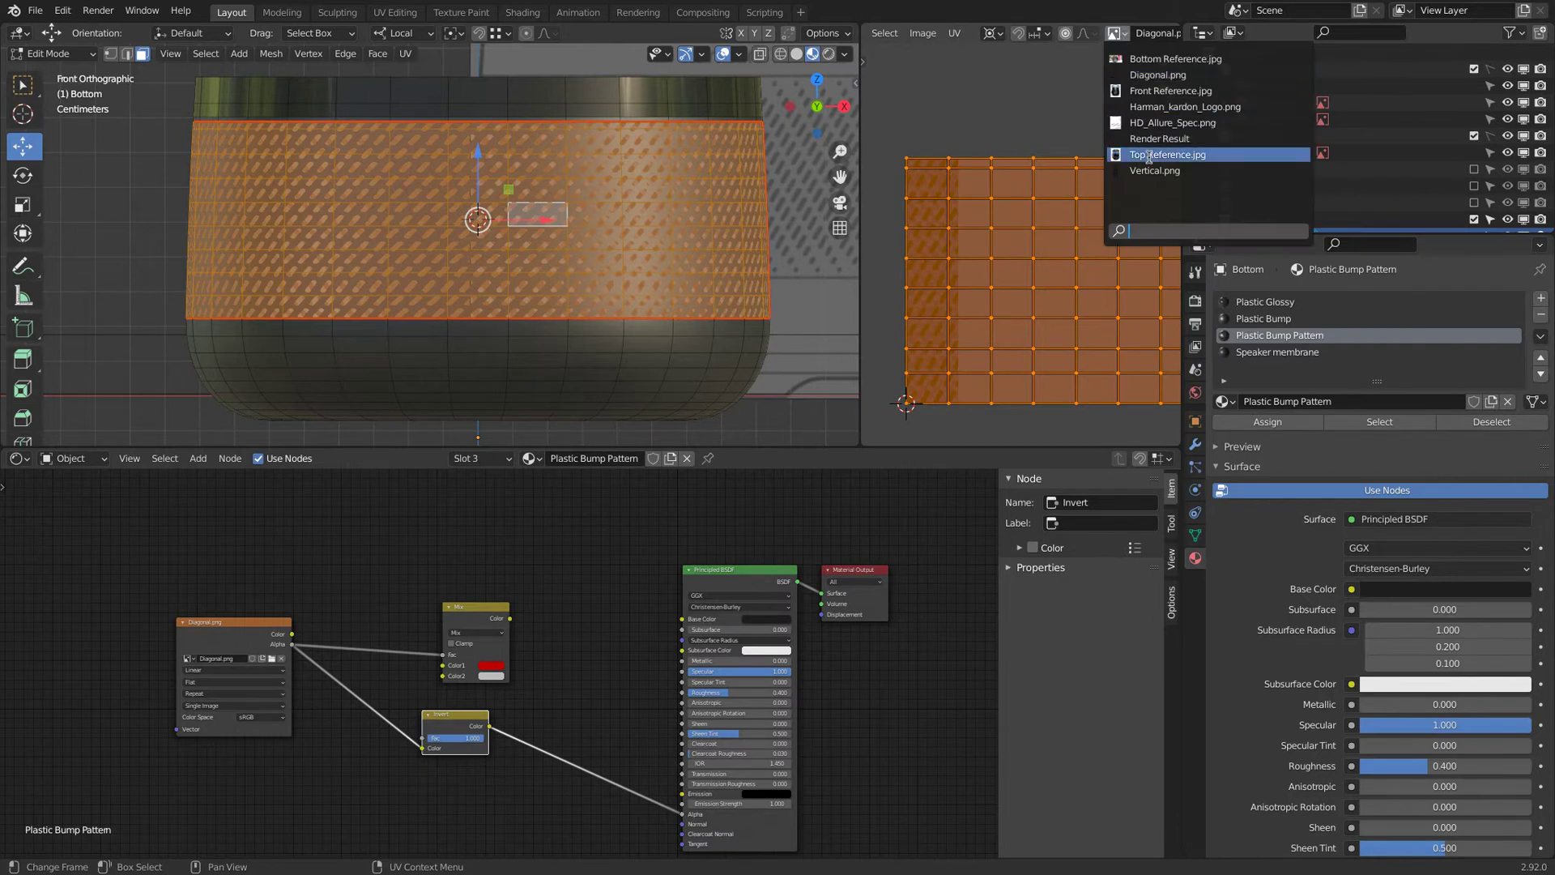
click(1150, 170)
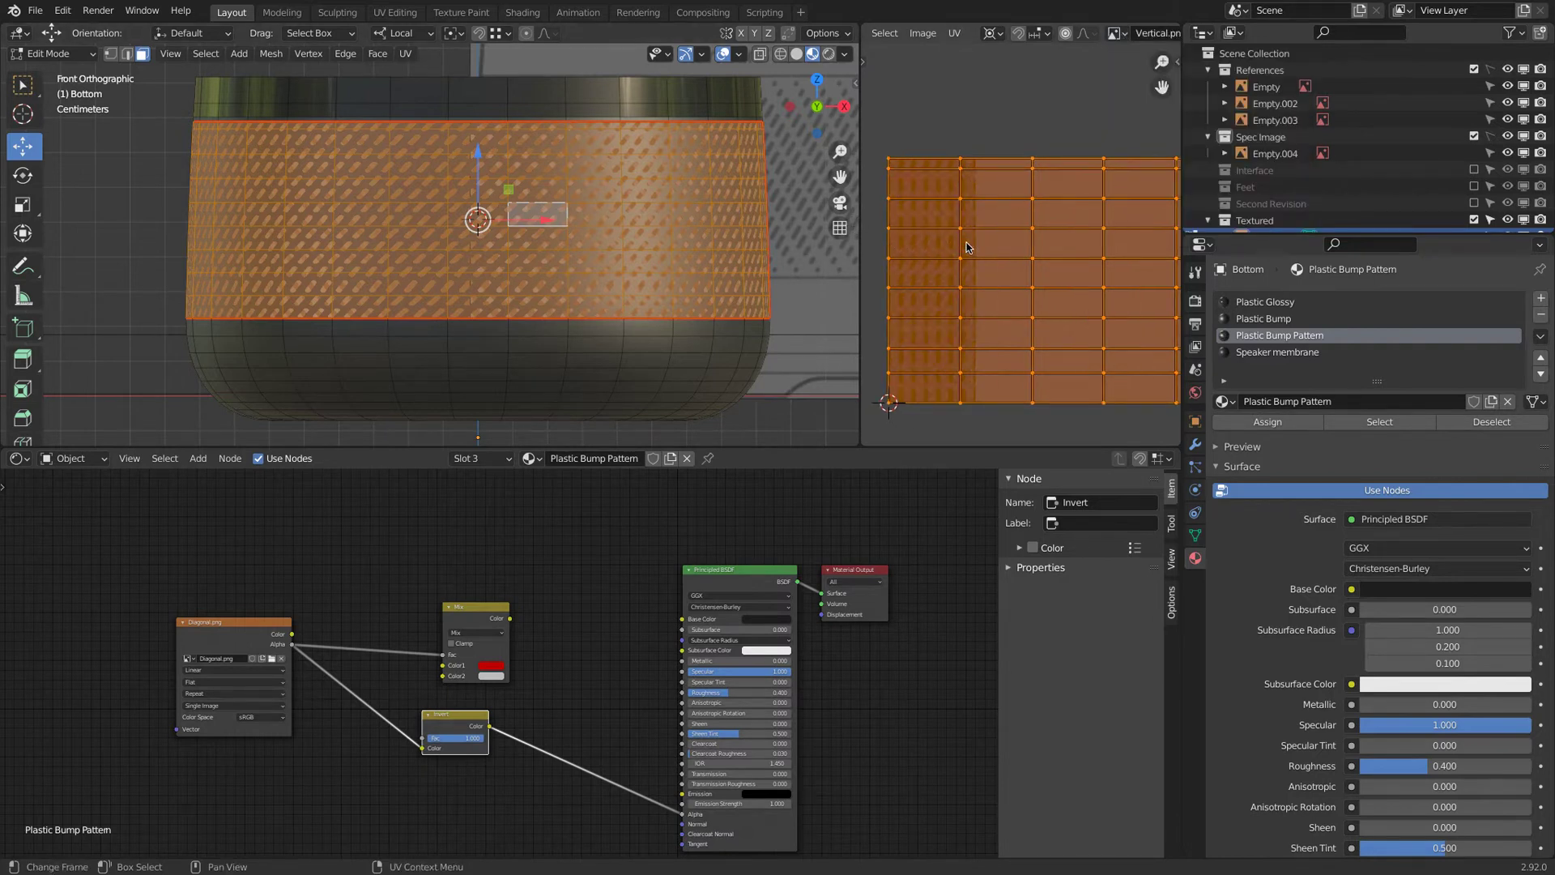
click(1123, 36)
click(1185, 78)
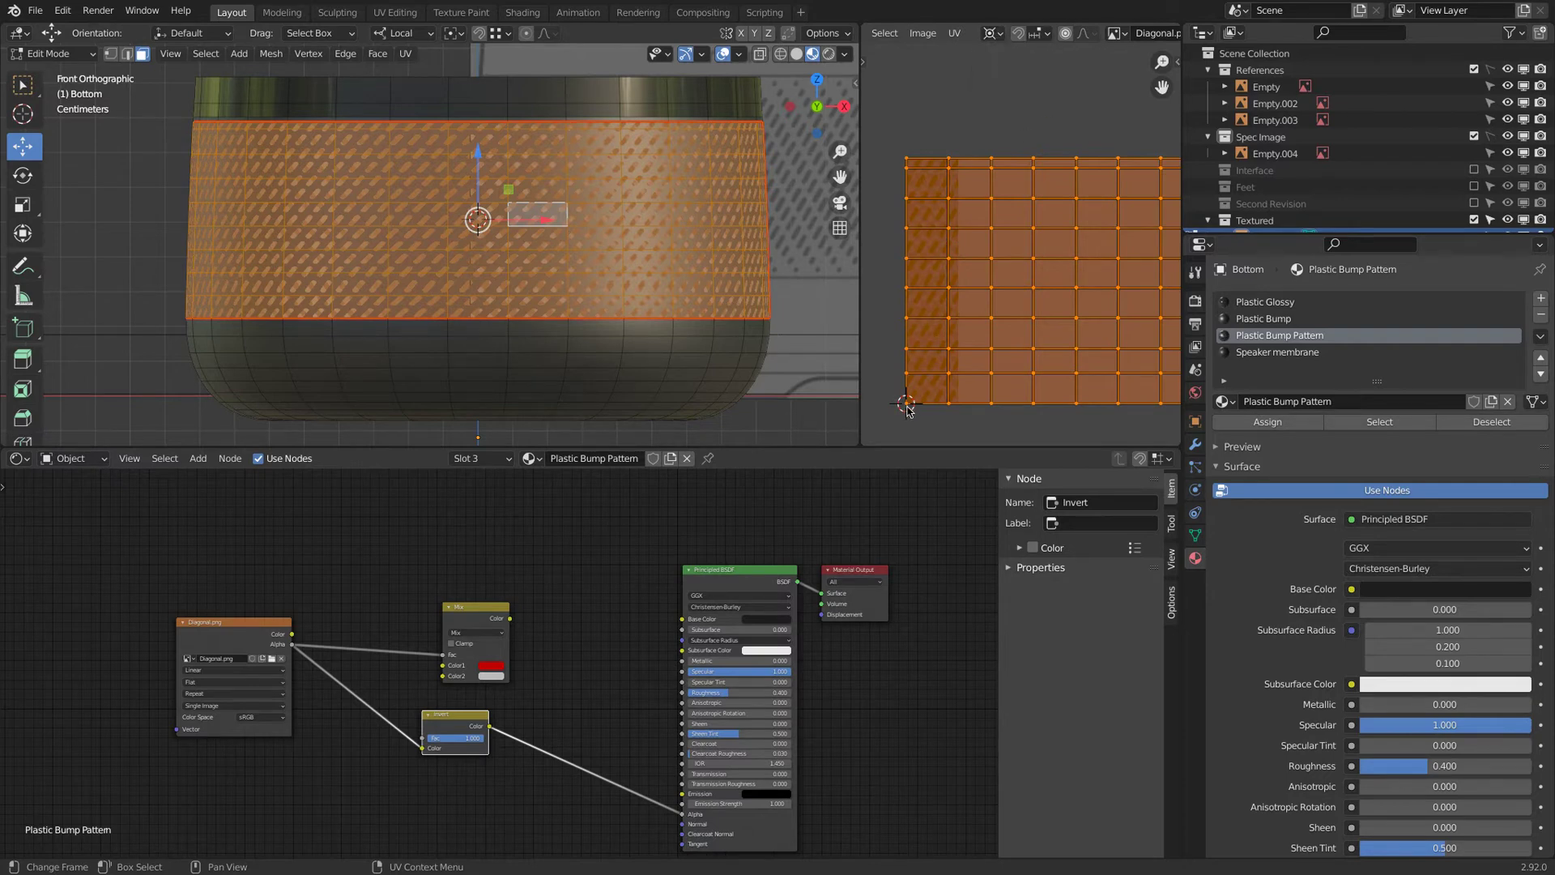
key(s)
key(x)
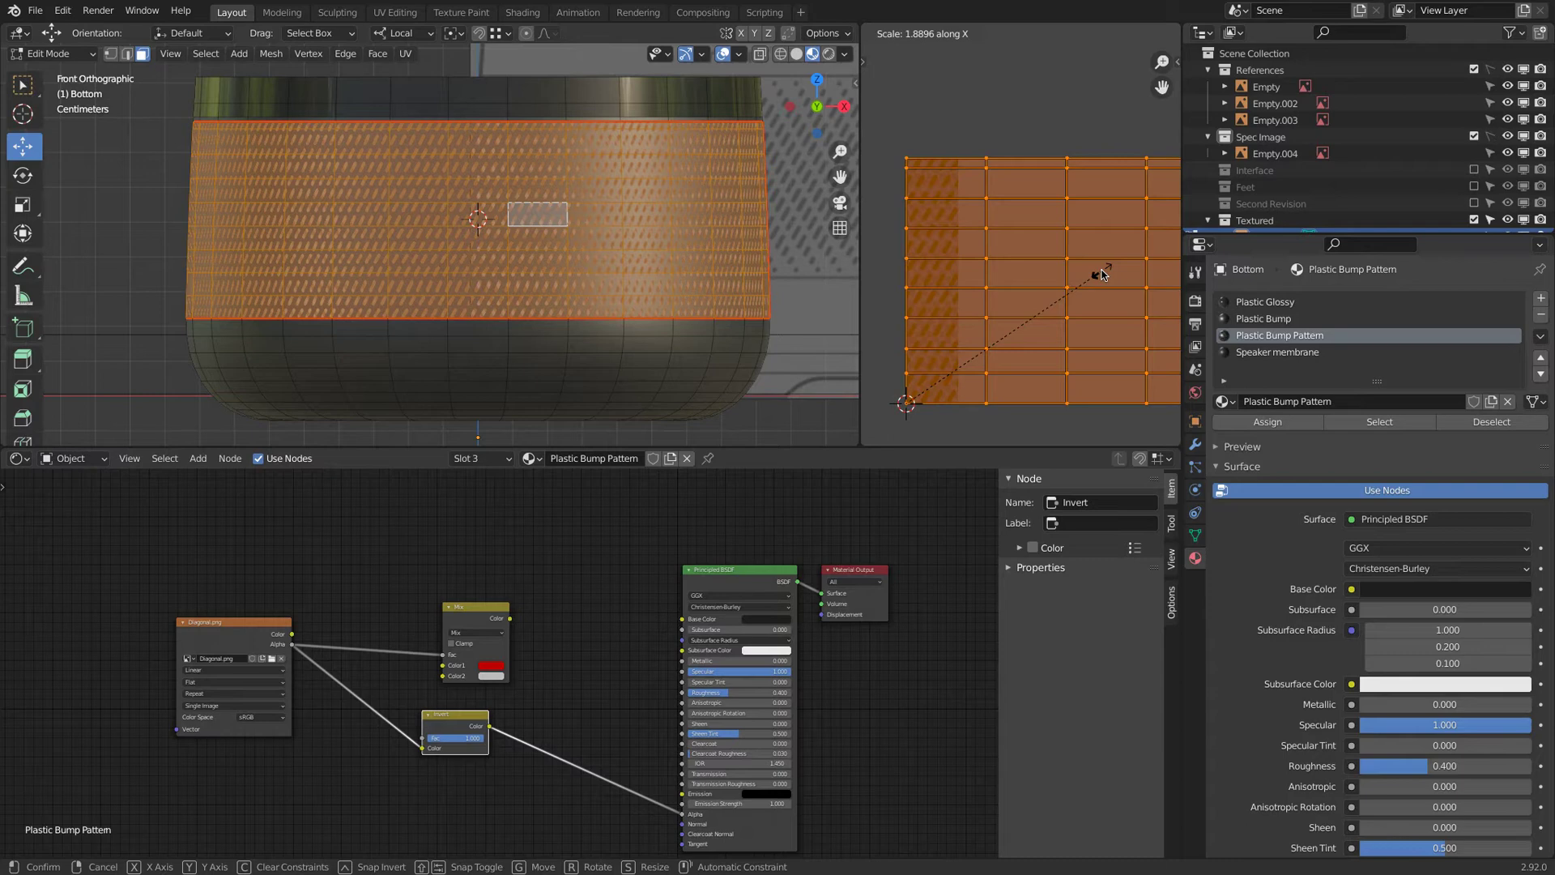
key(Escape)
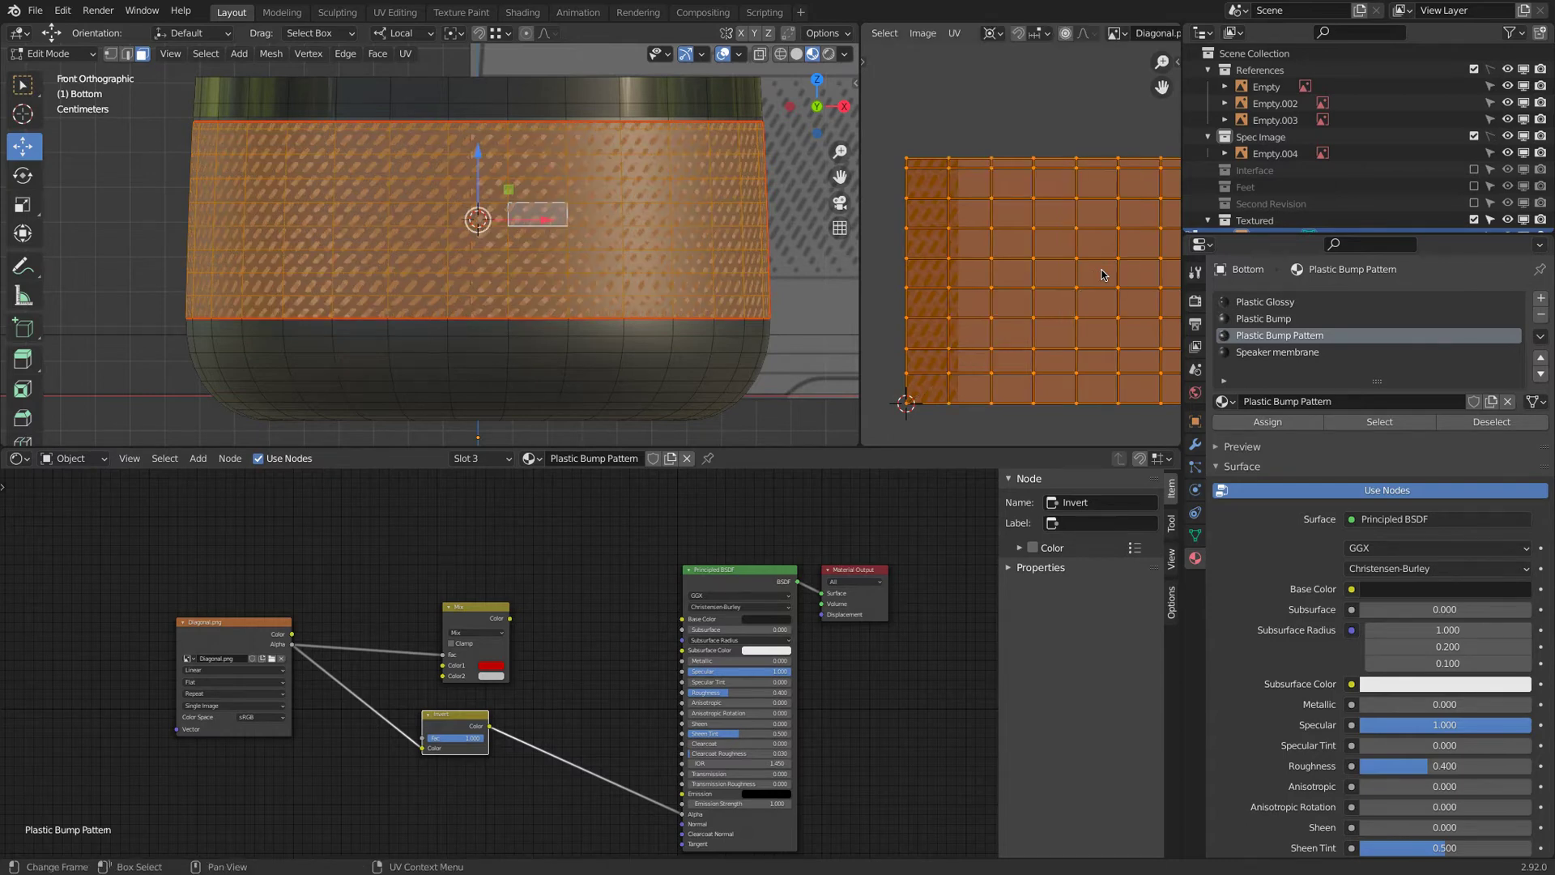
Switch to the speaker drawing in Chrome and inspect the dimensions of the diagonal and vertical pattern slices
key(super+Tab)
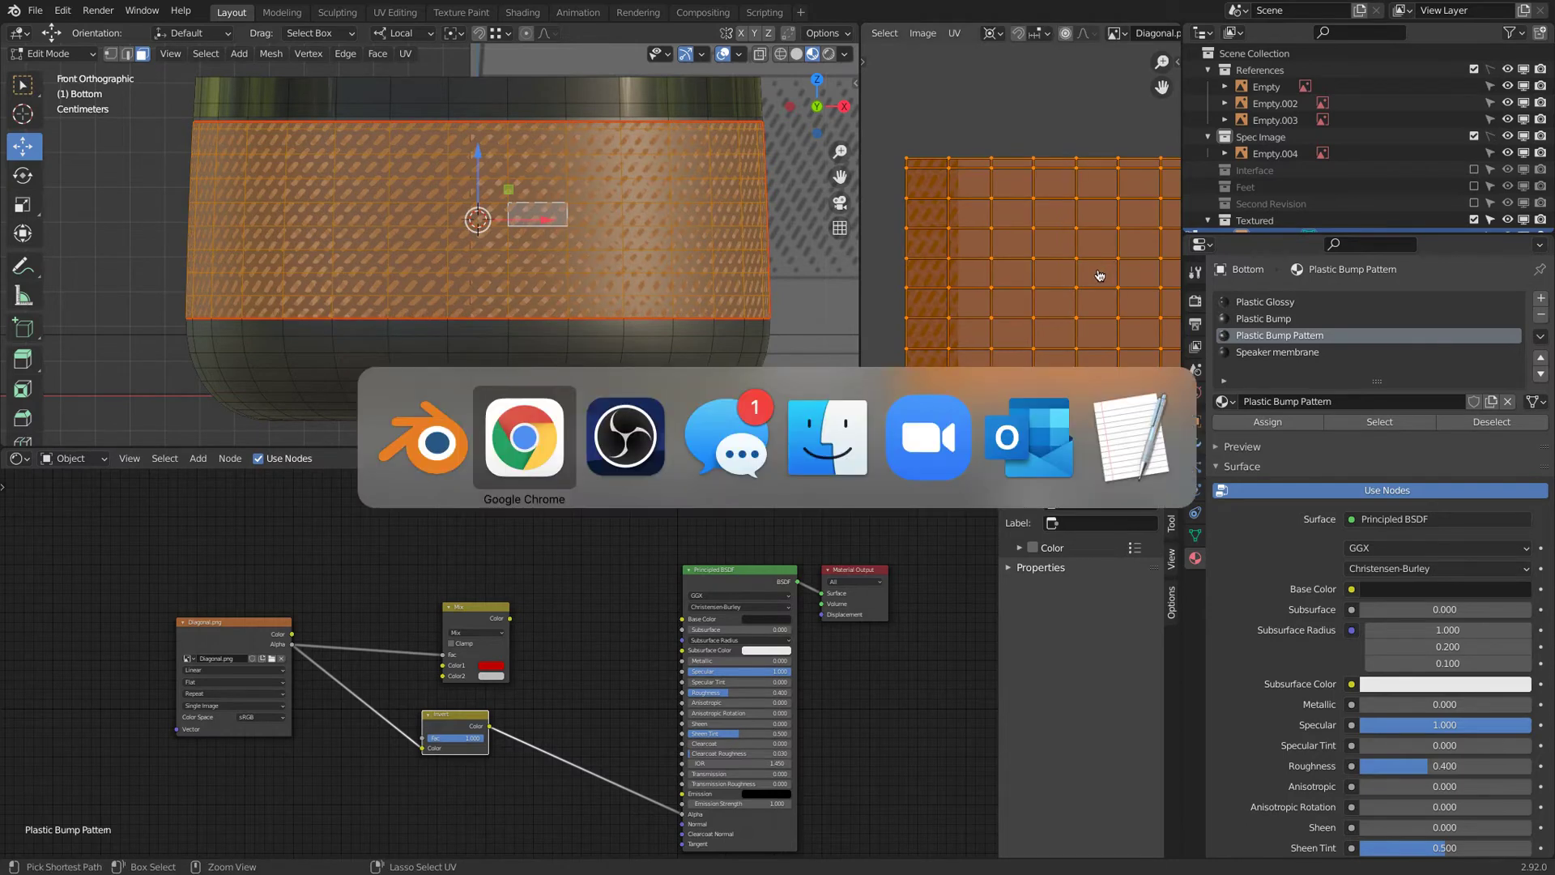
click(543, 444)
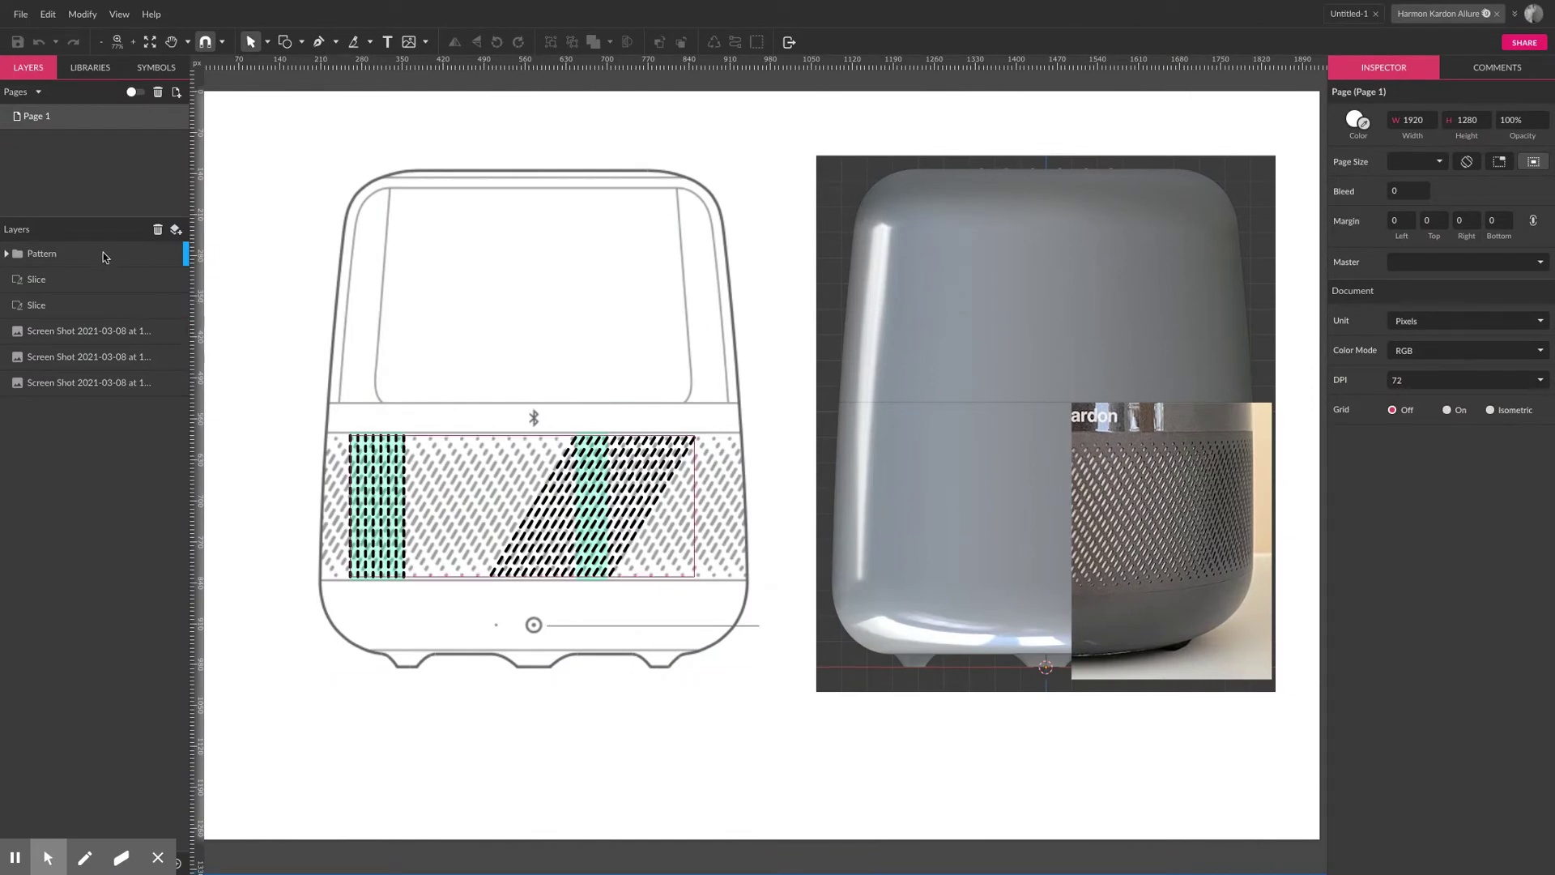
click(86, 278)
shift+click(86, 306)
key(Escape)
click(56, 312)
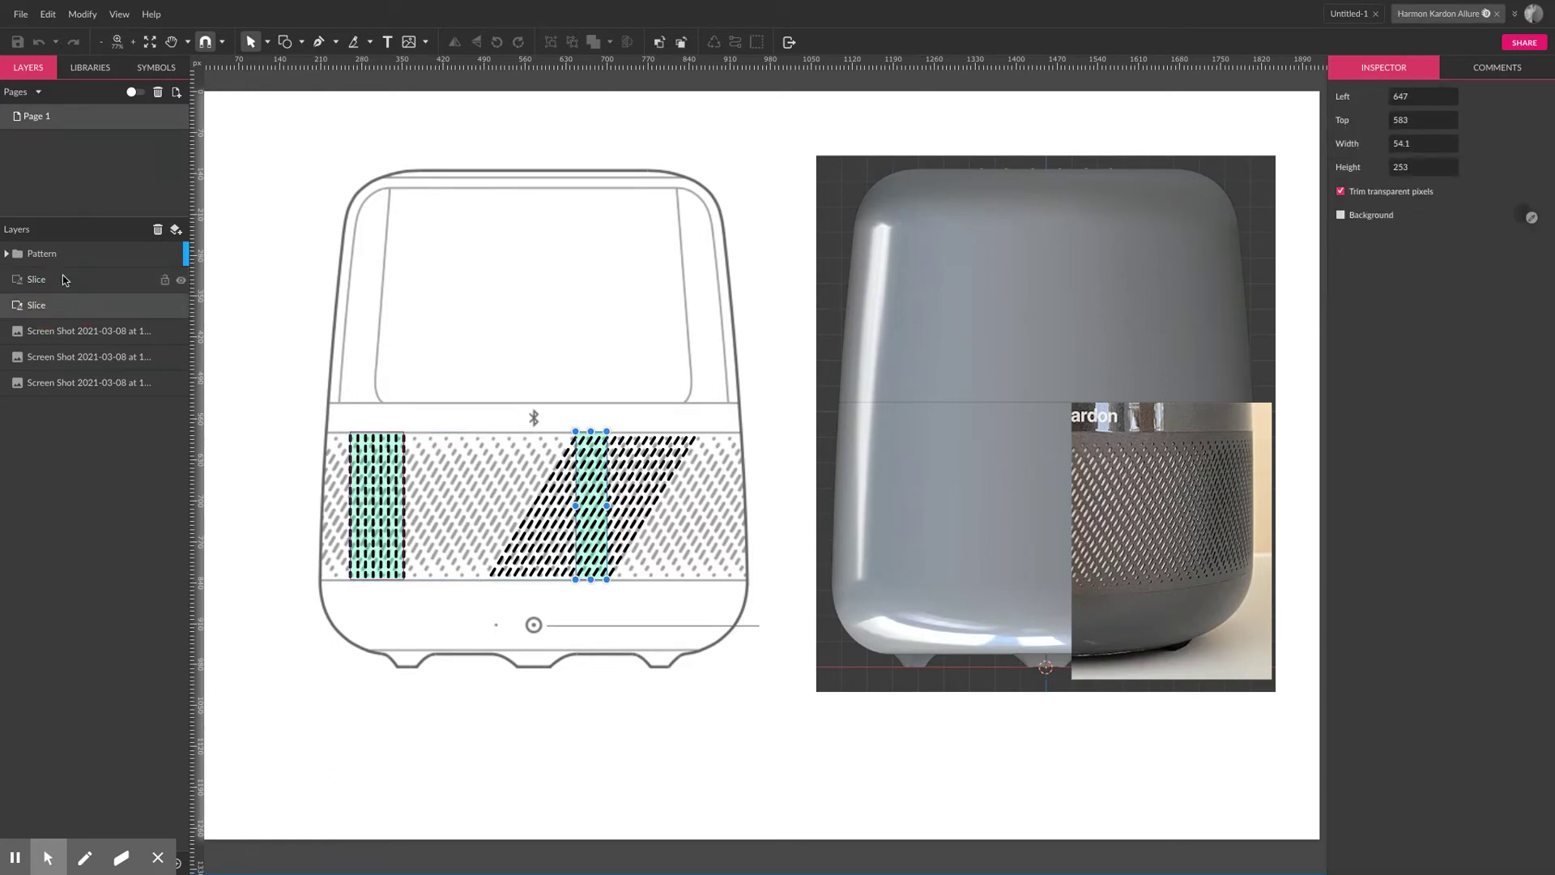
click(64, 279)
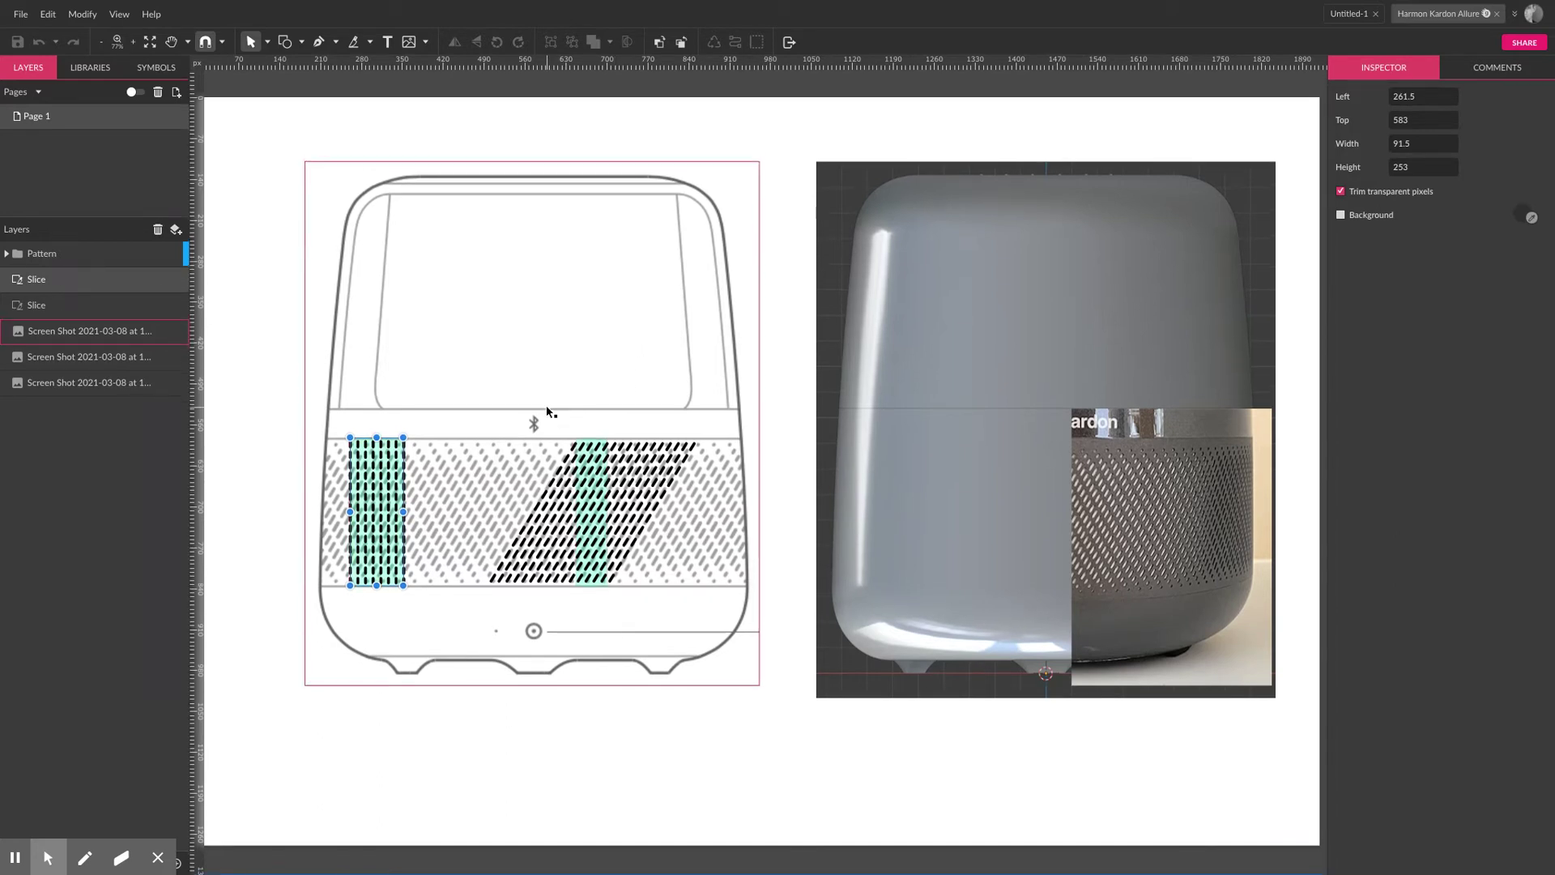
Duplicate the five outermost dashed lines at the right edge of the diagonal pattern and place the copies beside them, continuing the even spacing
scroll(446, 418, down, 1)
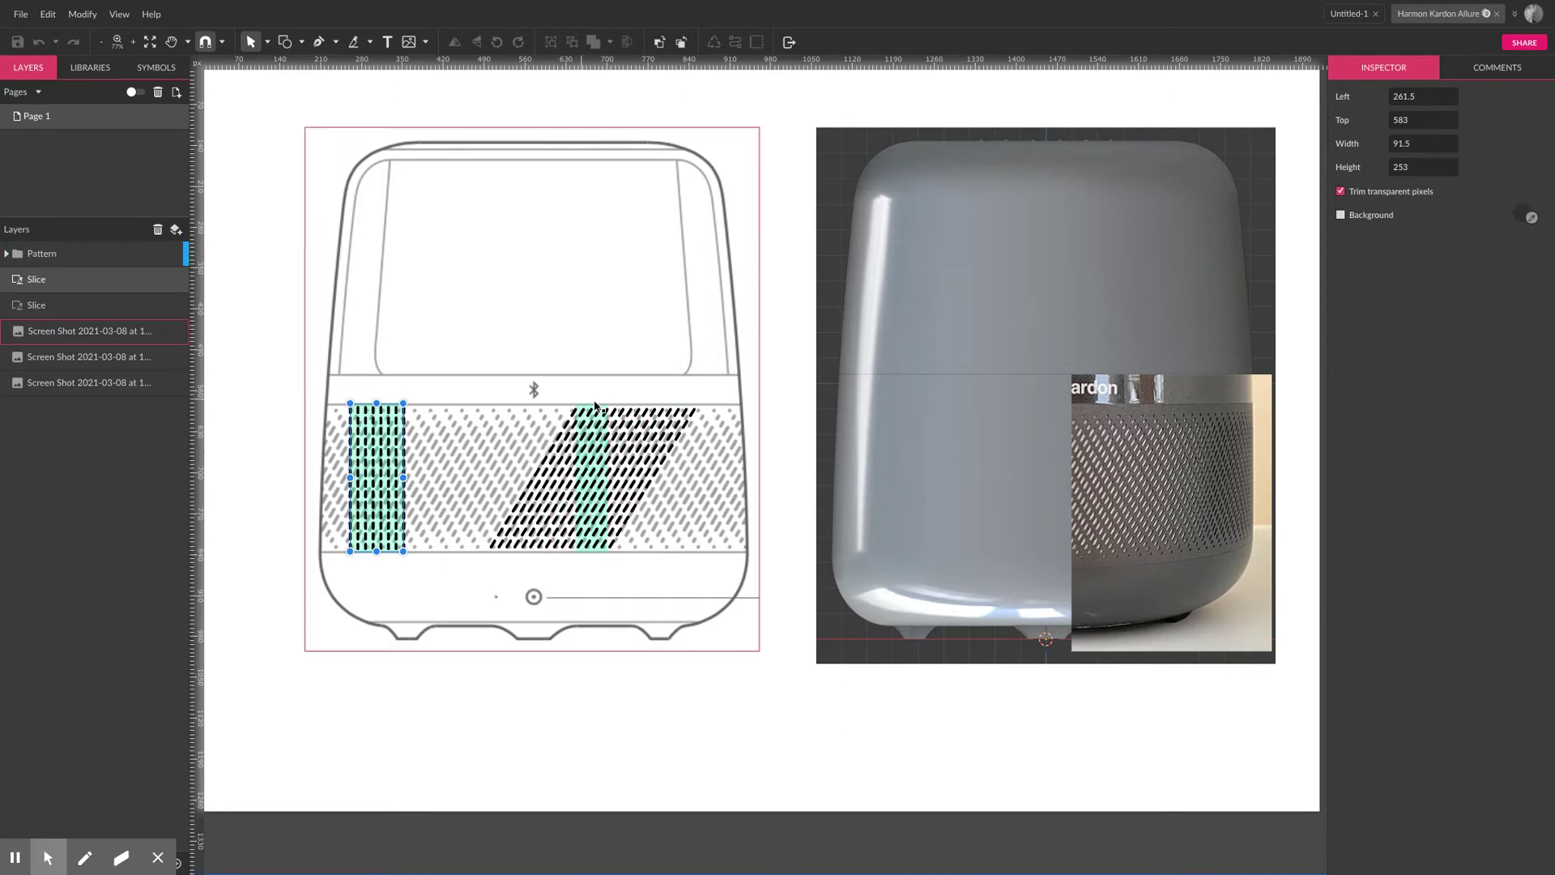
scroll(632, 525, up, 2)
scroll(632, 524, up, 6)
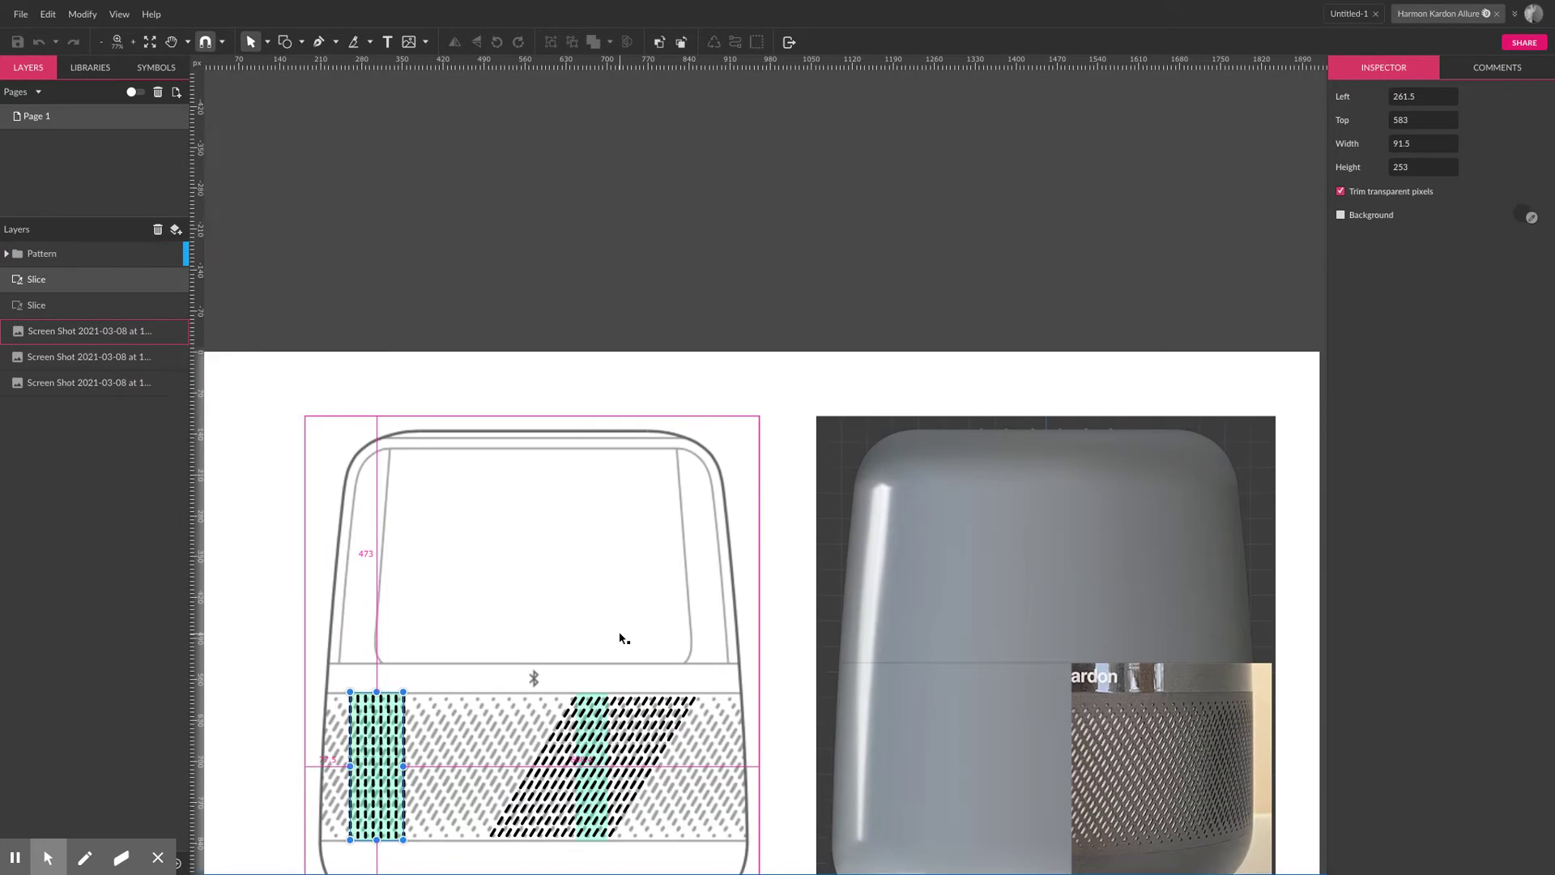
scroll(618, 635, down, 15)
scroll(623, 264, up, 10)
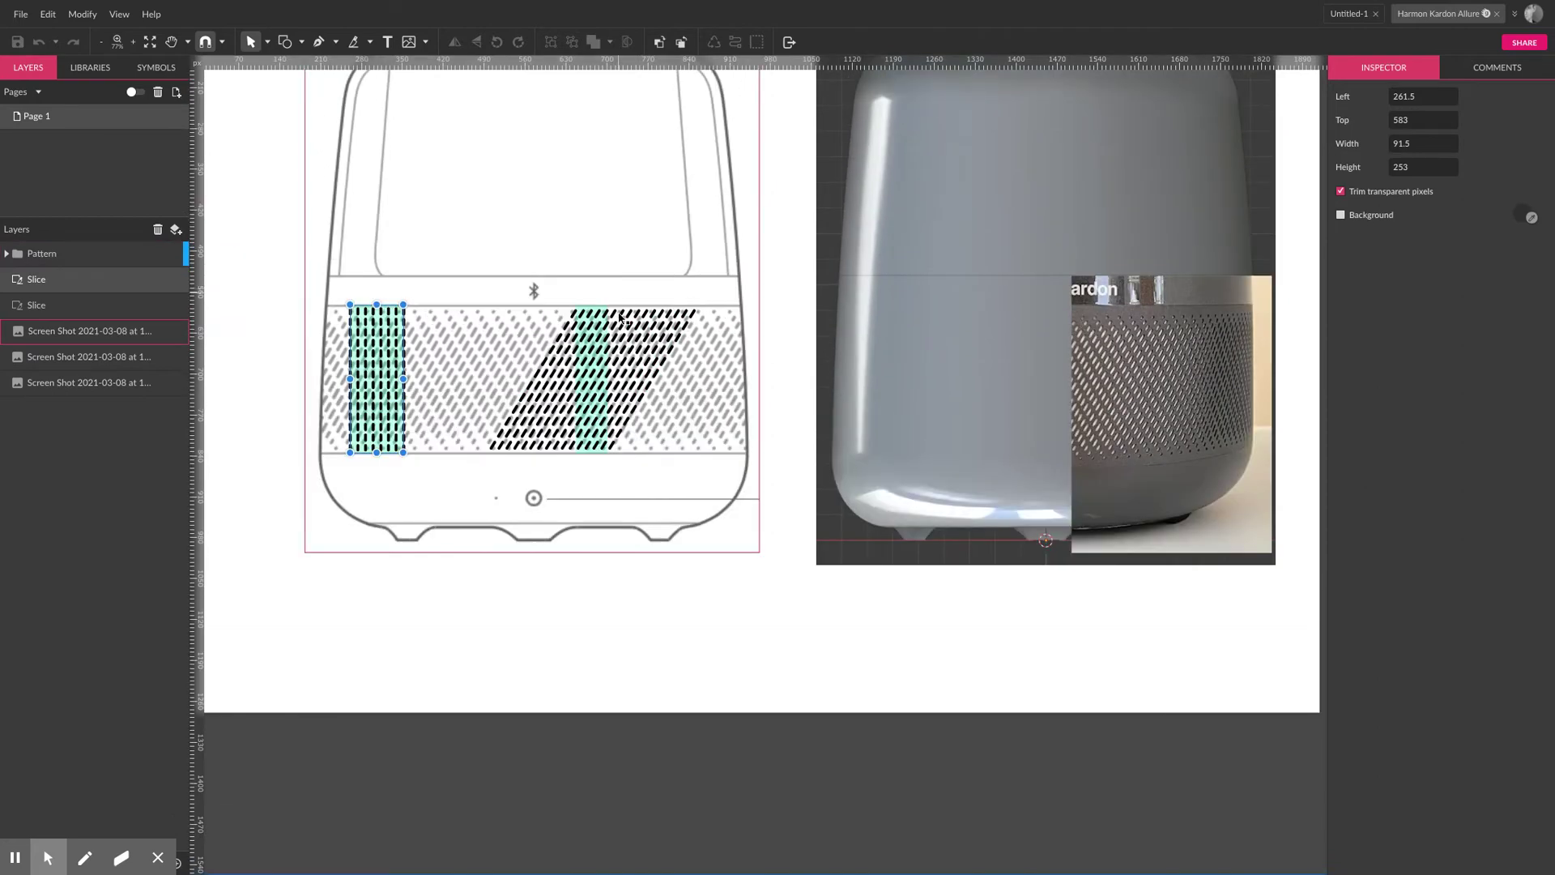
click(683, 442)
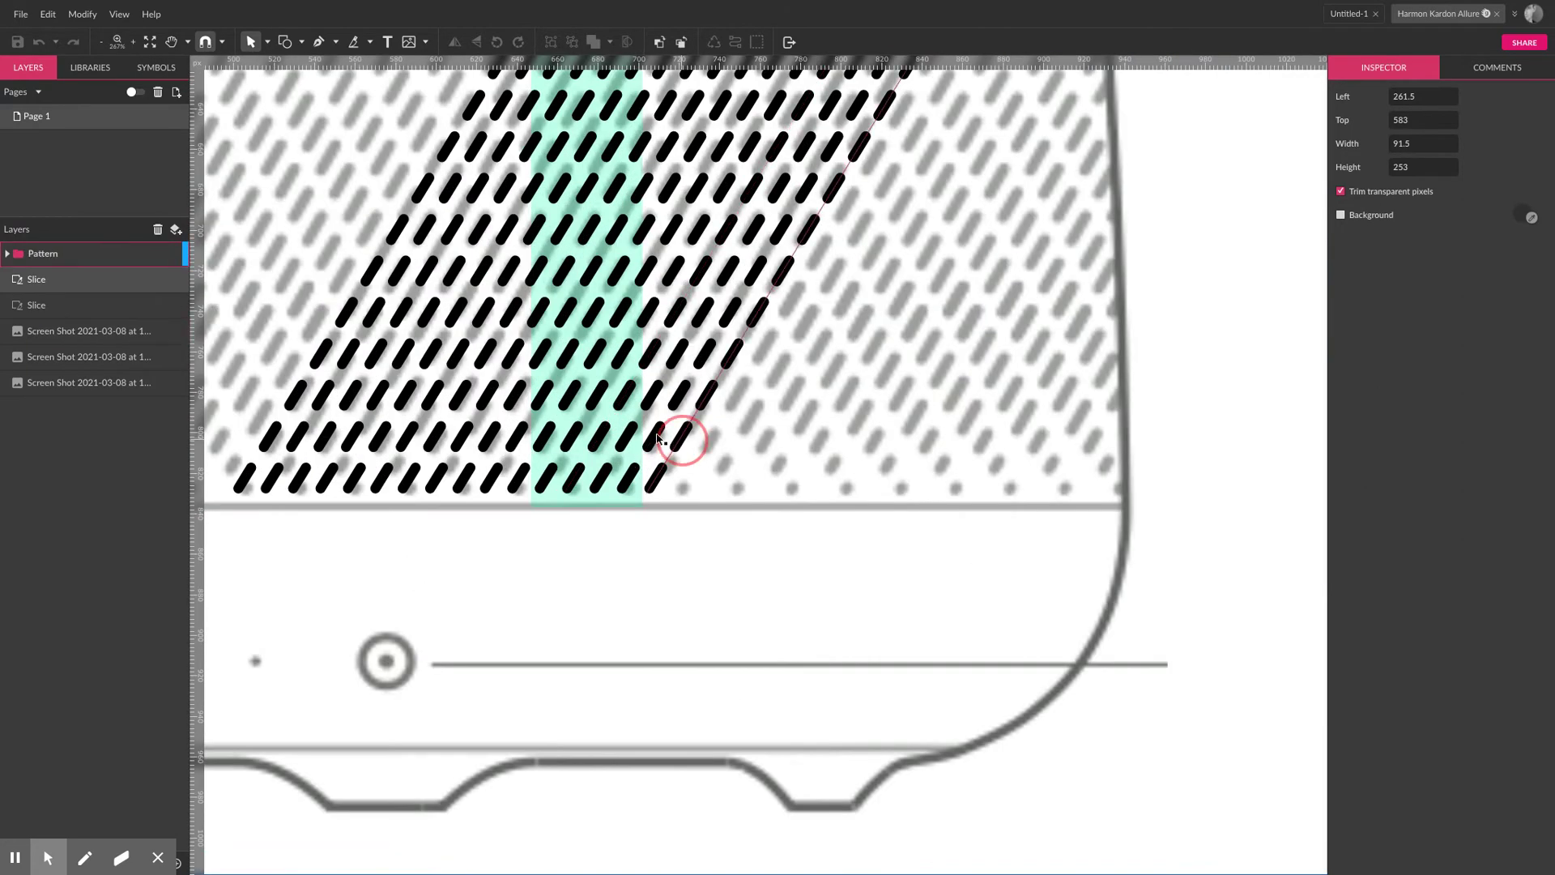
shift+click(658, 438)
shift+click(624, 441)
shift+click(601, 439)
shift+click(572, 442)
shift+click(545, 441)
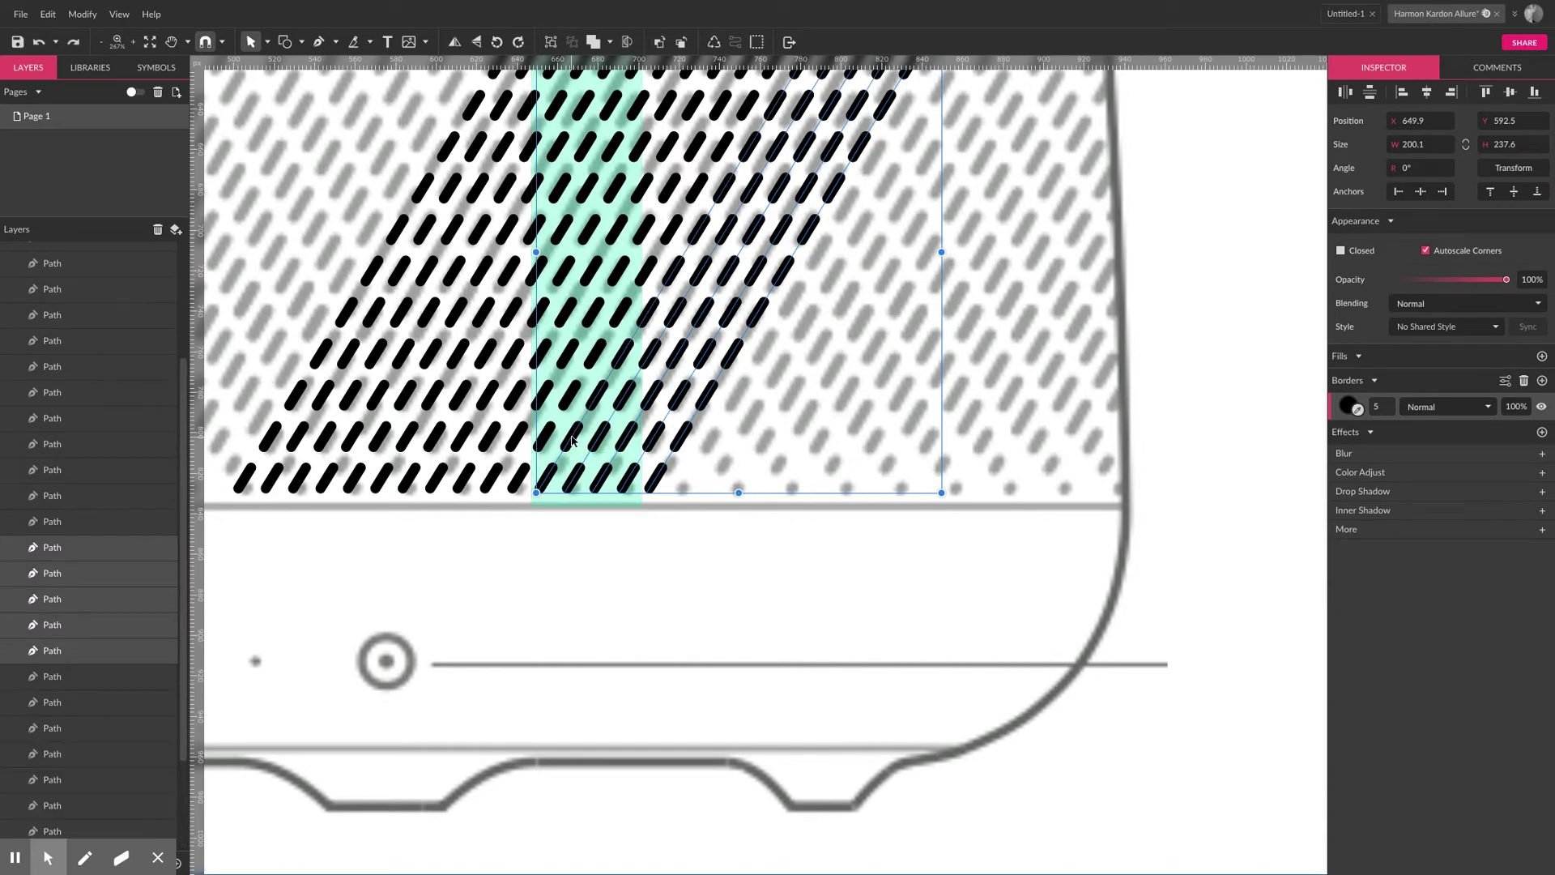
drag(572, 439, 710, 438)
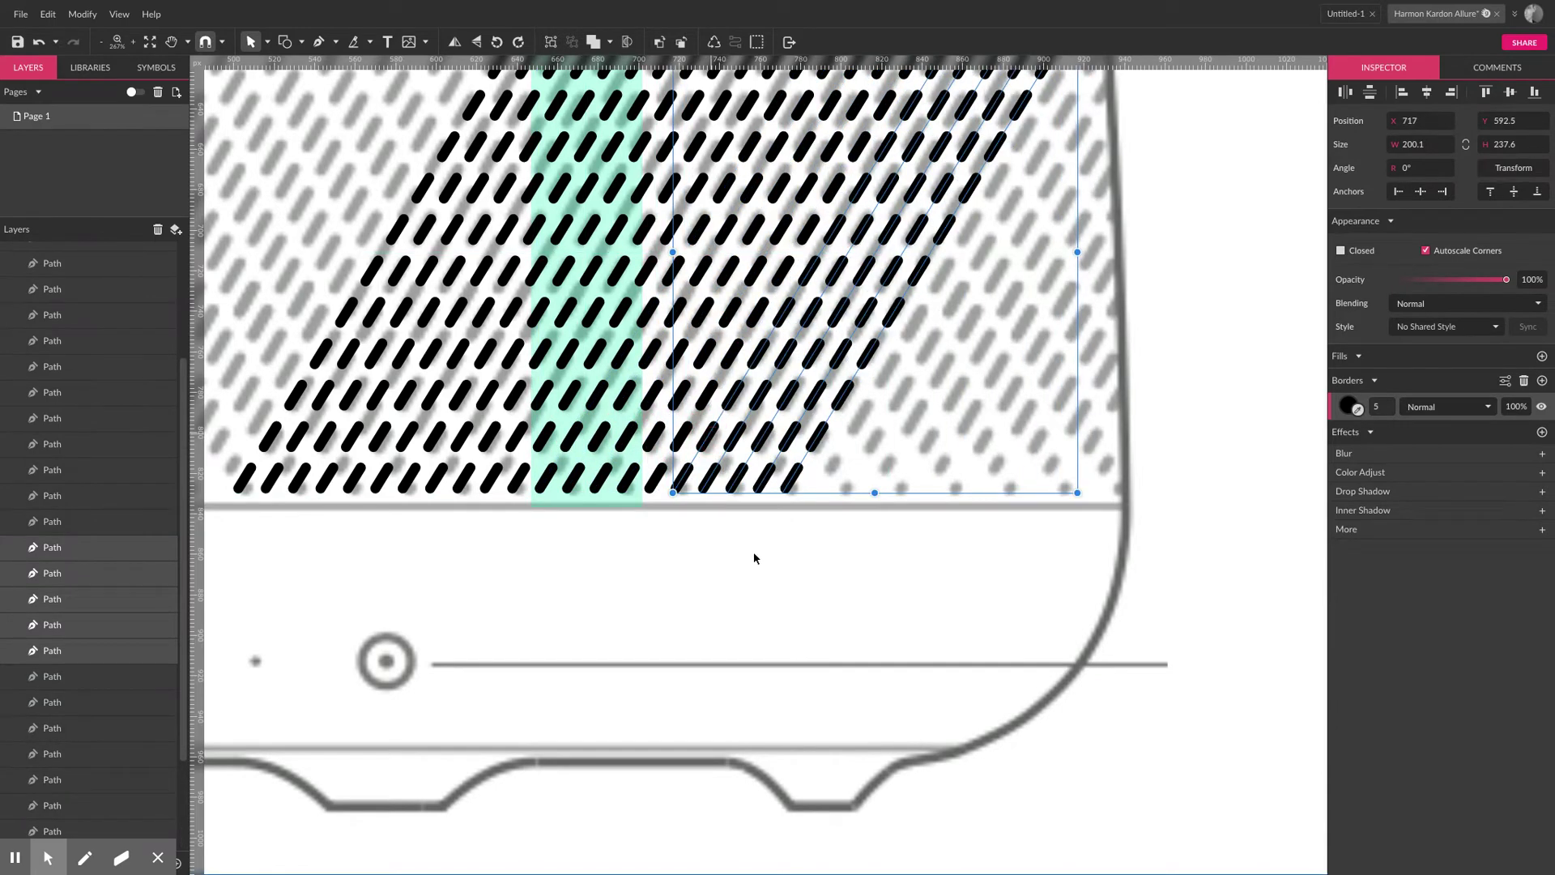
click(1281, 415)
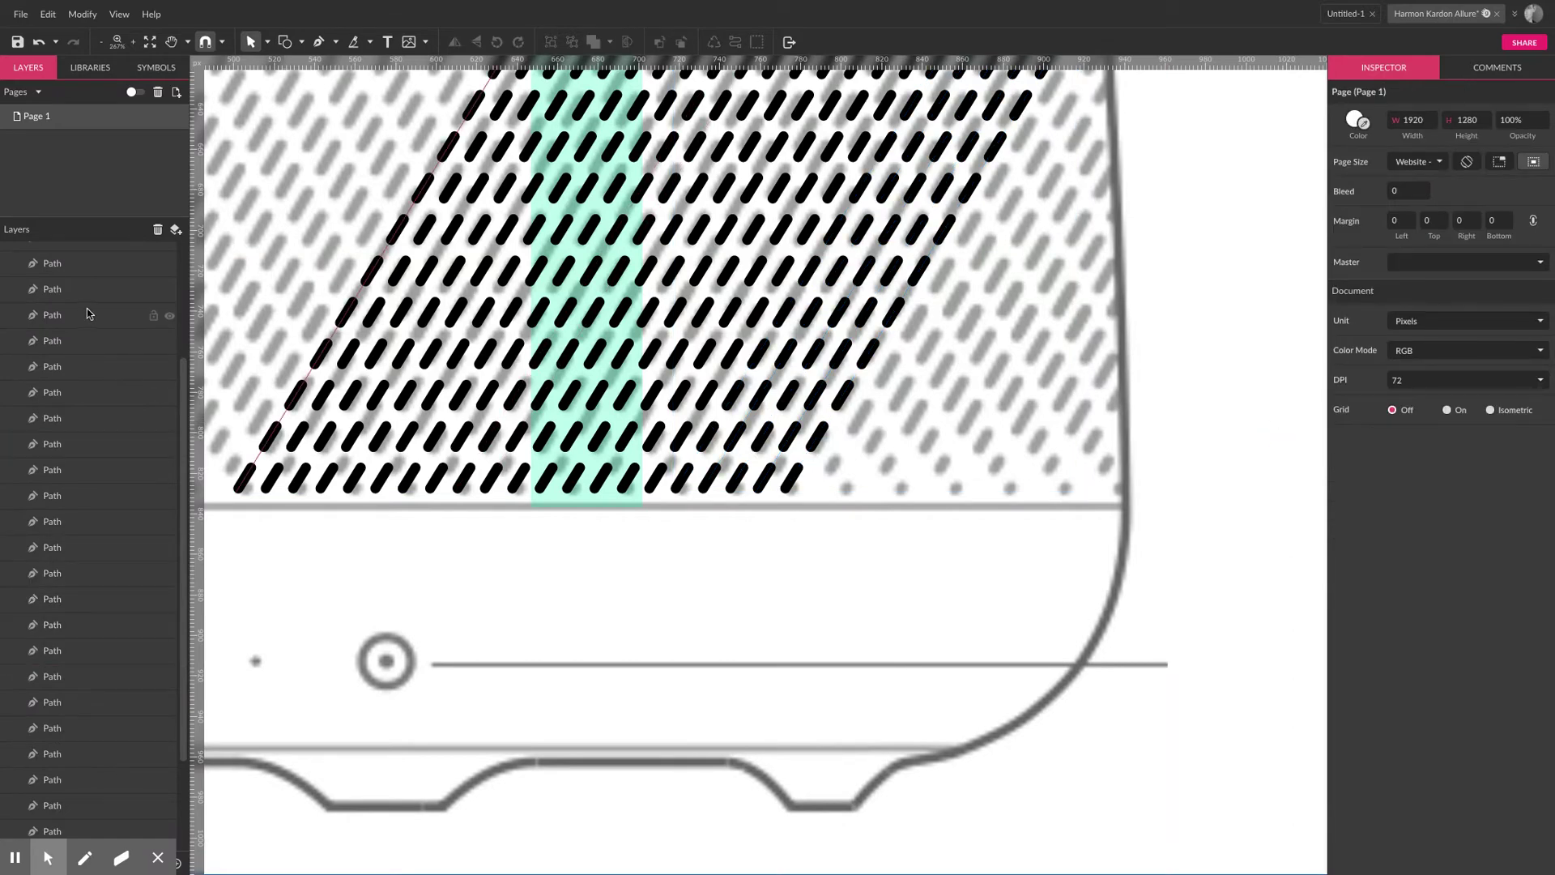
Collapse the Pattern group and widen the slice over the diagonal pattern rightward to a width of 121
scroll(120, 316, up, 3)
click(6, 254)
click(38, 306)
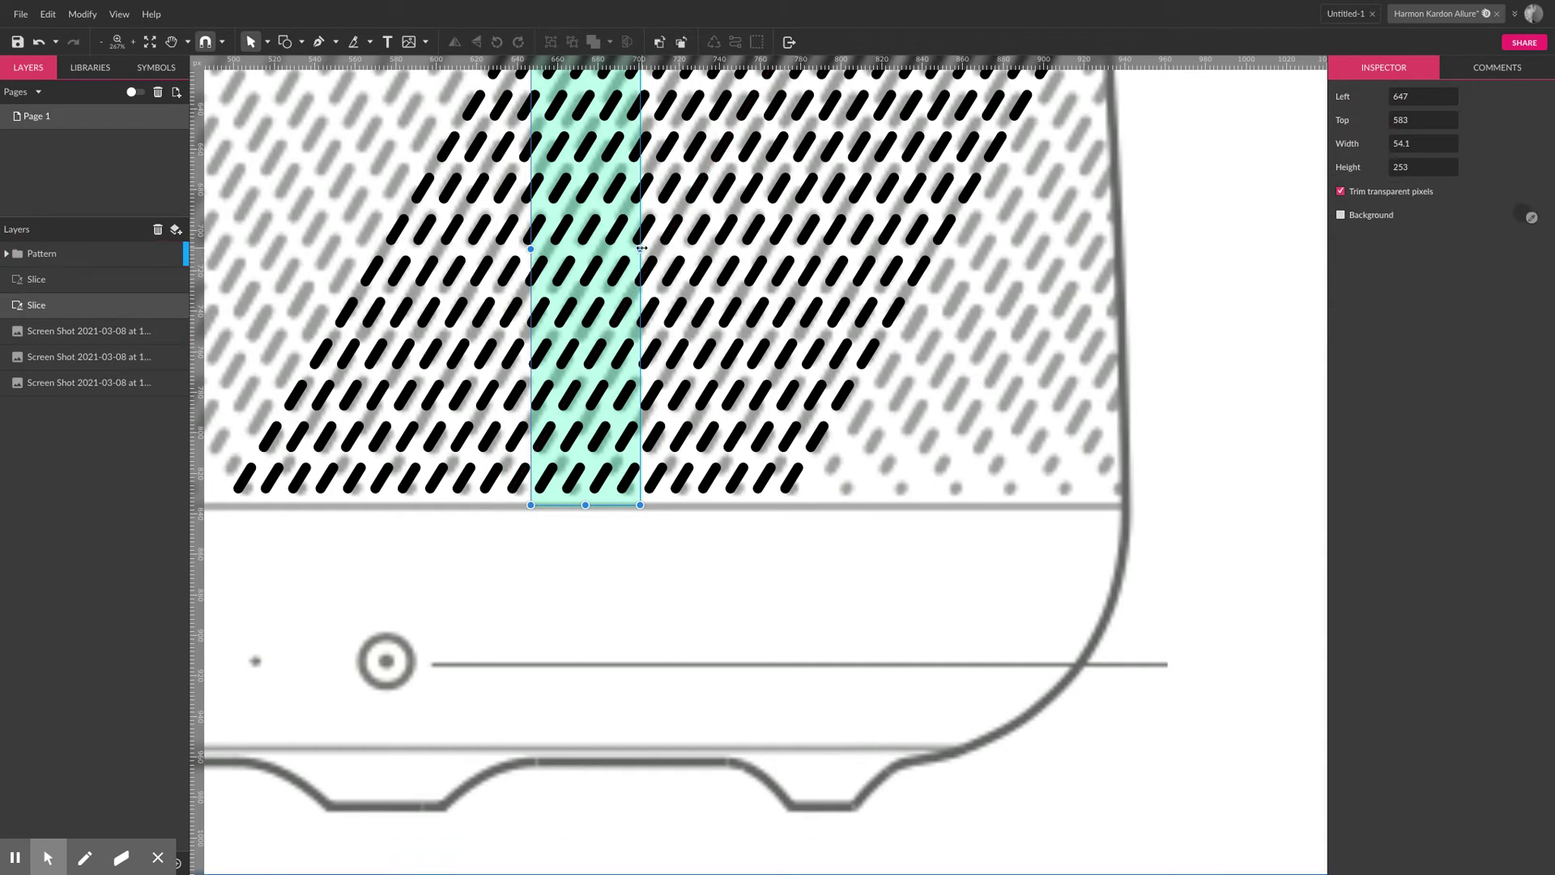
drag(641, 248, 777, 257)
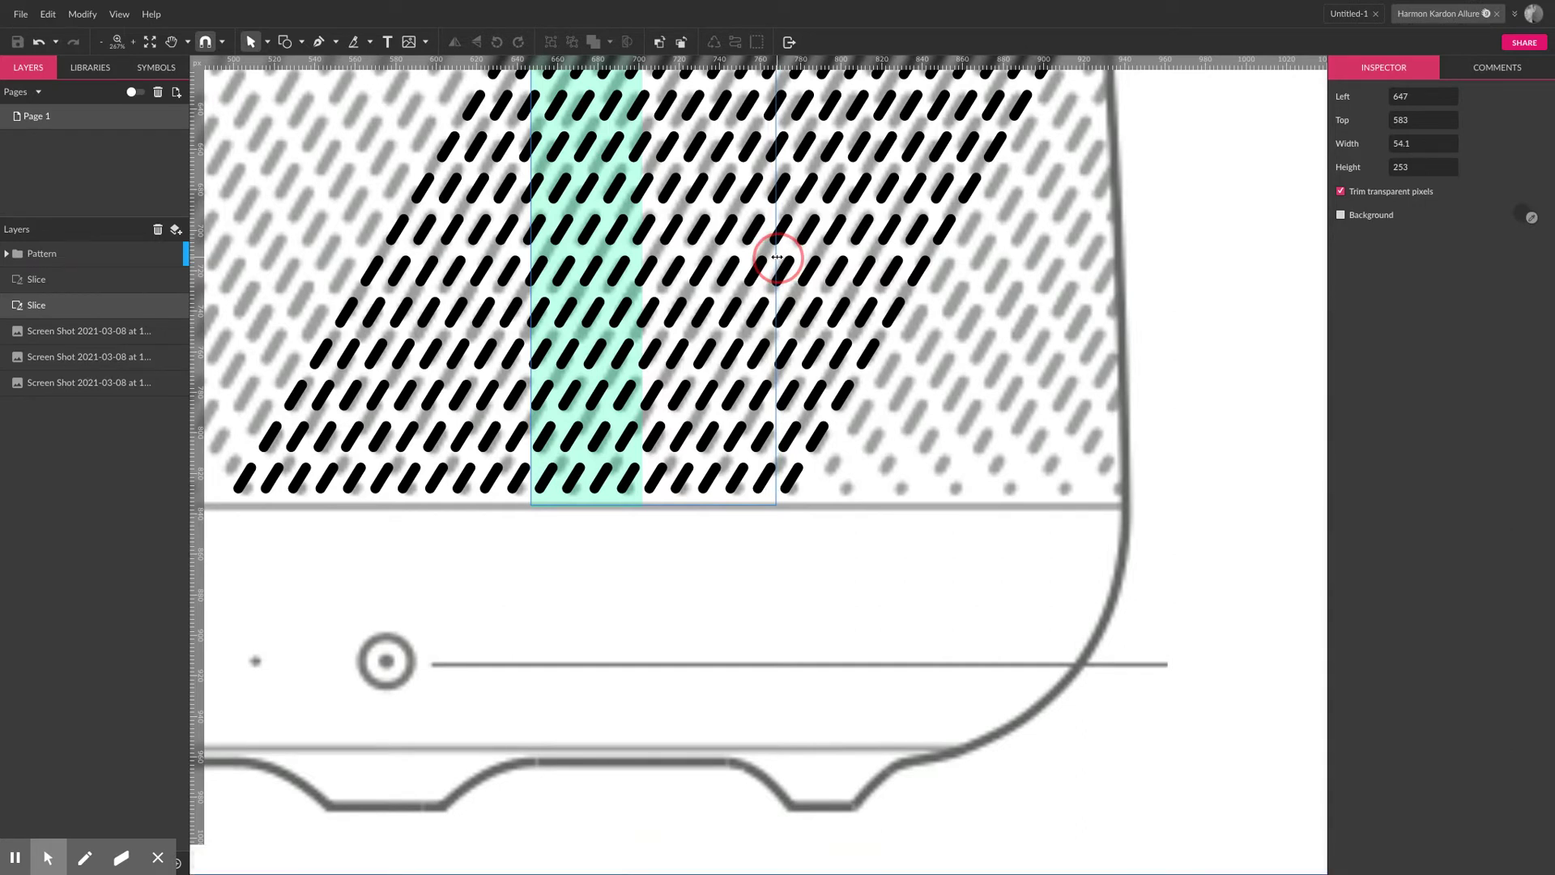
drag(777, 257, 776, 257)
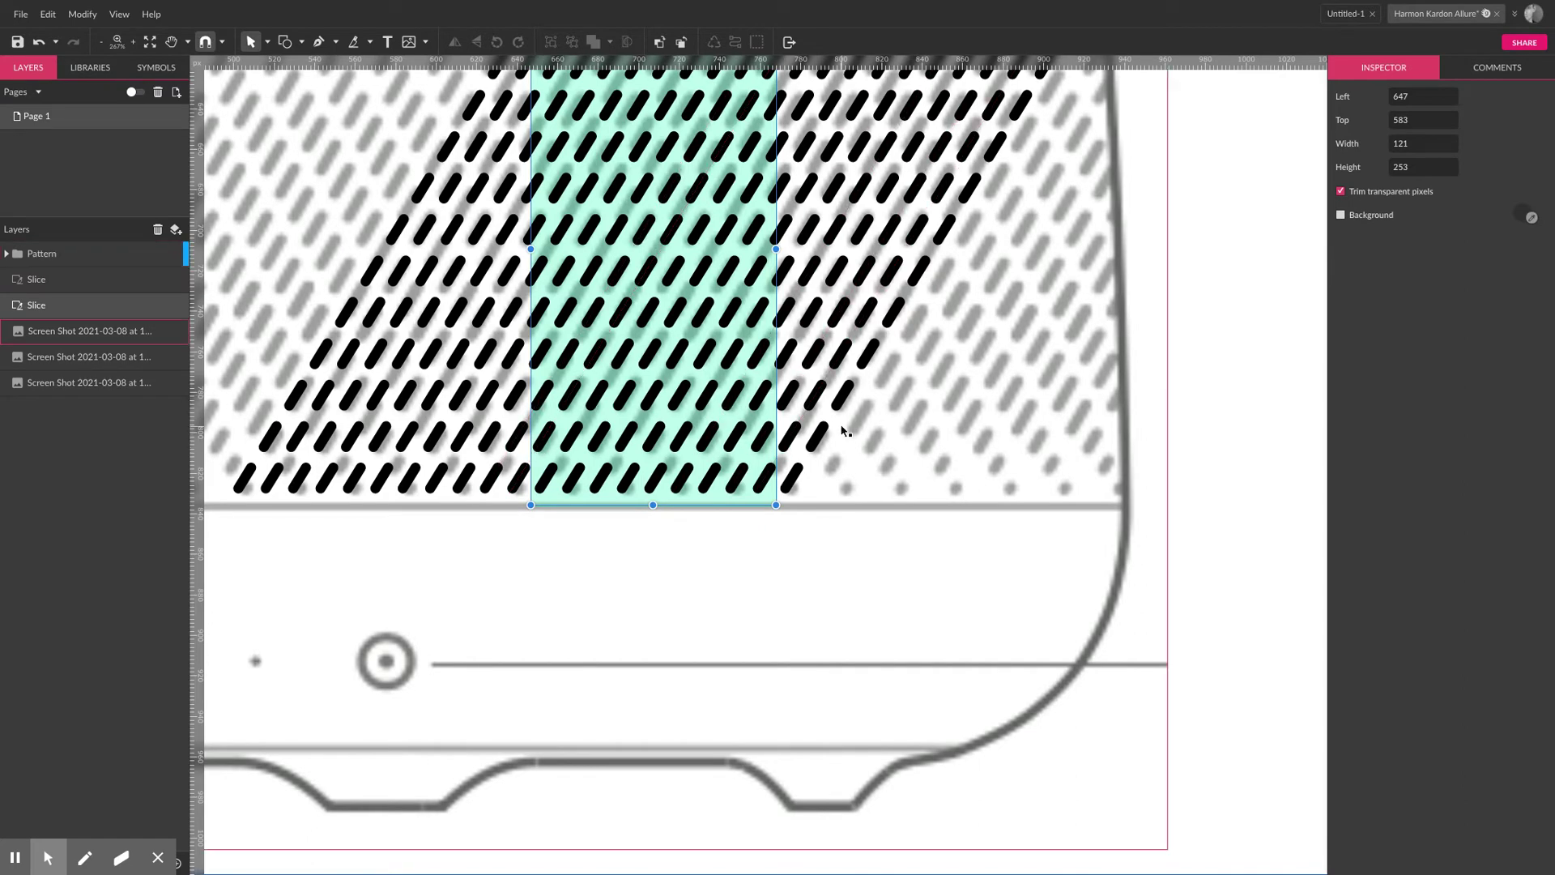
Try placing copies of a diagonal dashed line and the widened slice below the pattern band, and undo the slice copy's move
scroll(842, 396, down, 10)
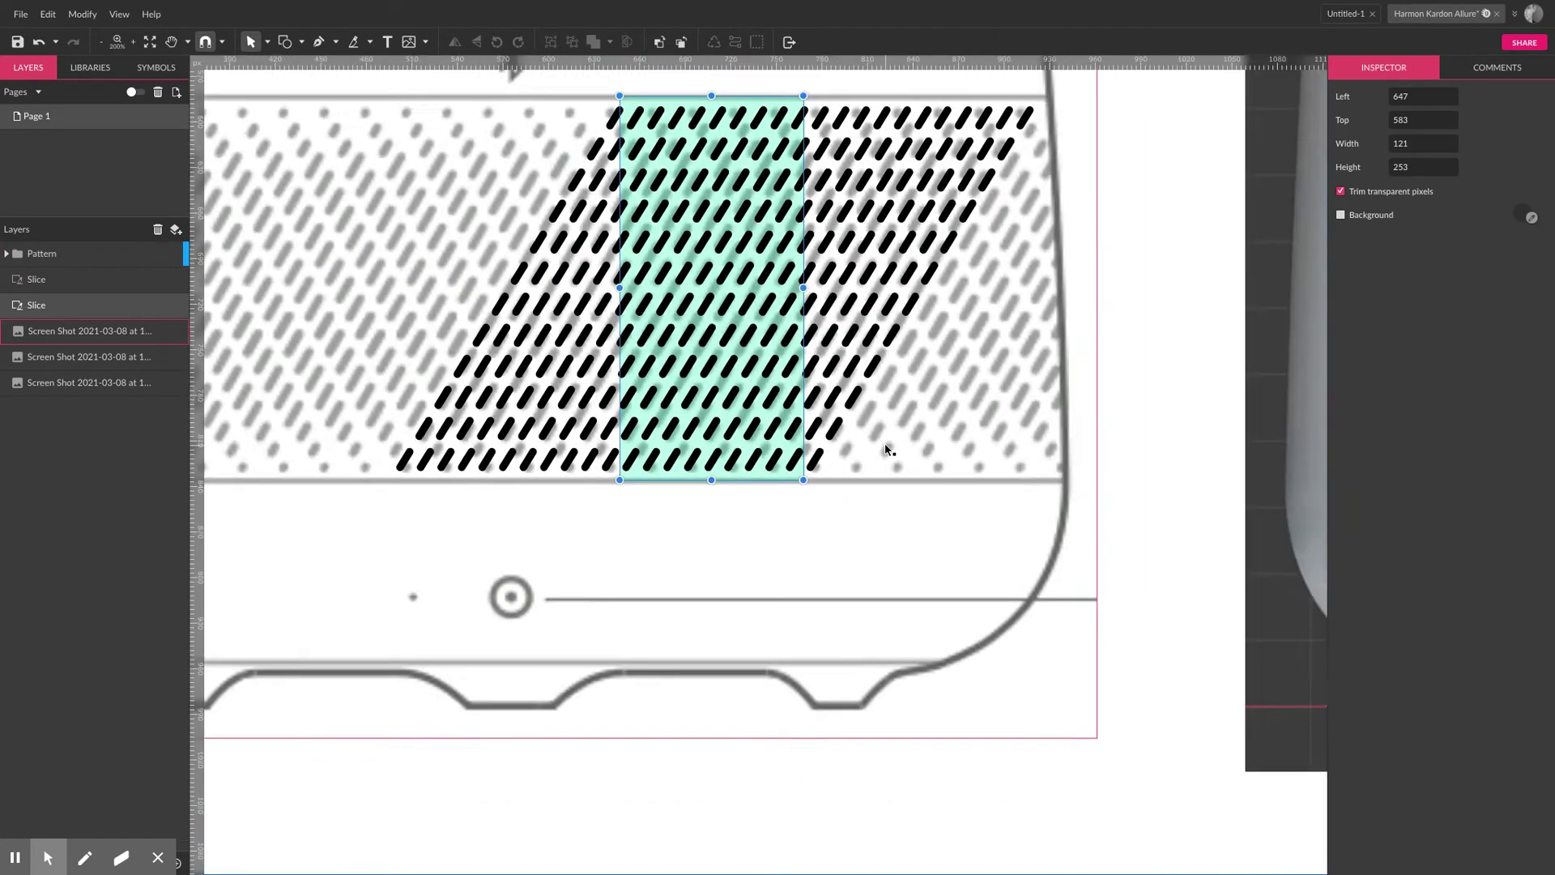
scroll(755, 405, up, 1)
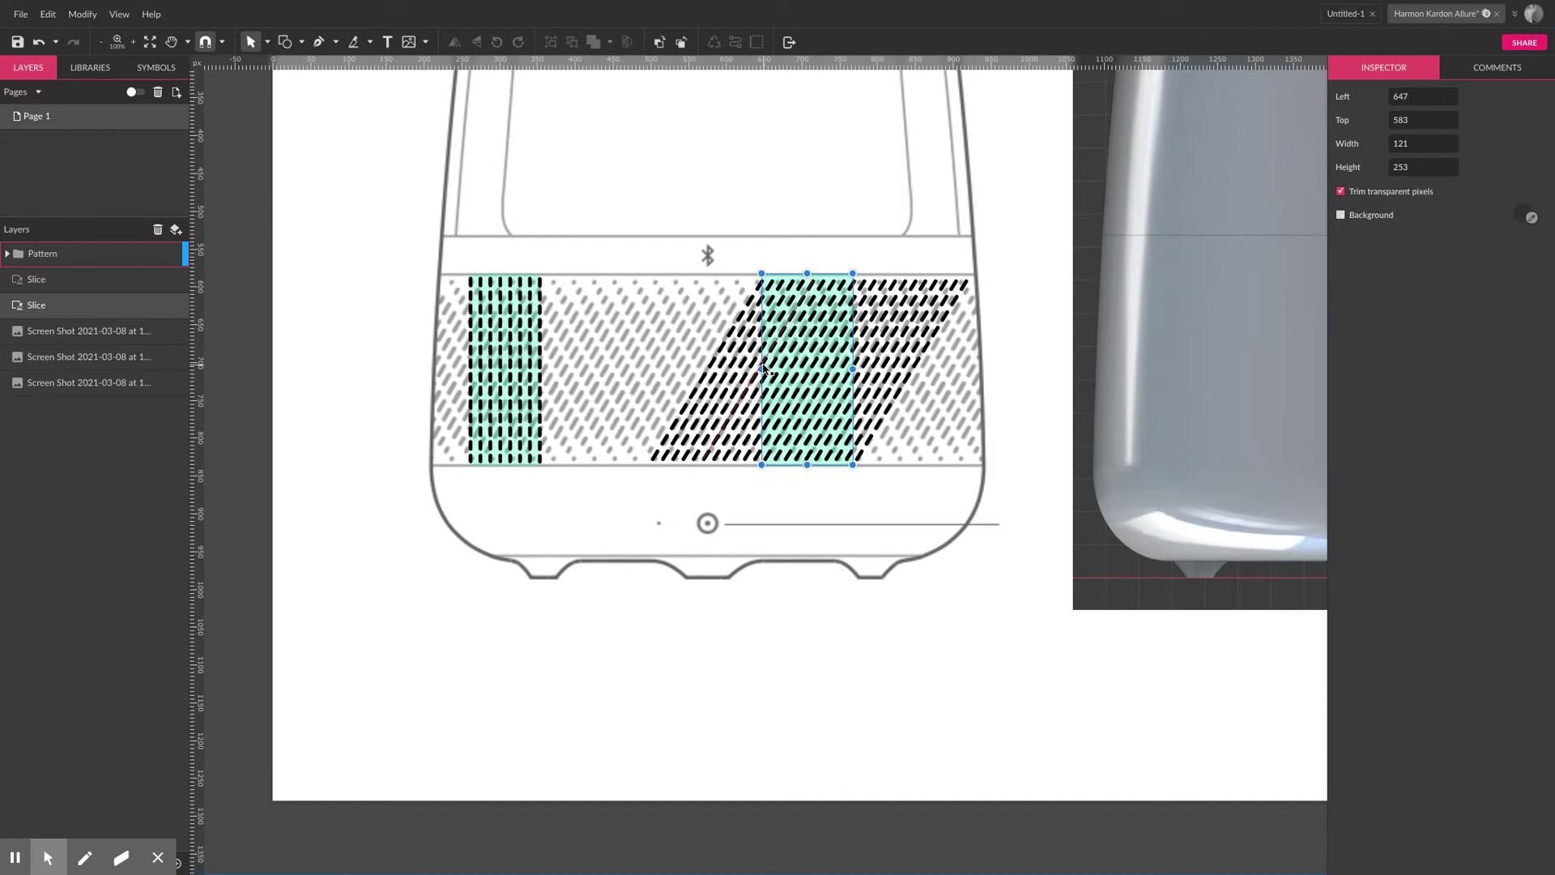
key(ctrl+z)
click(824, 284)
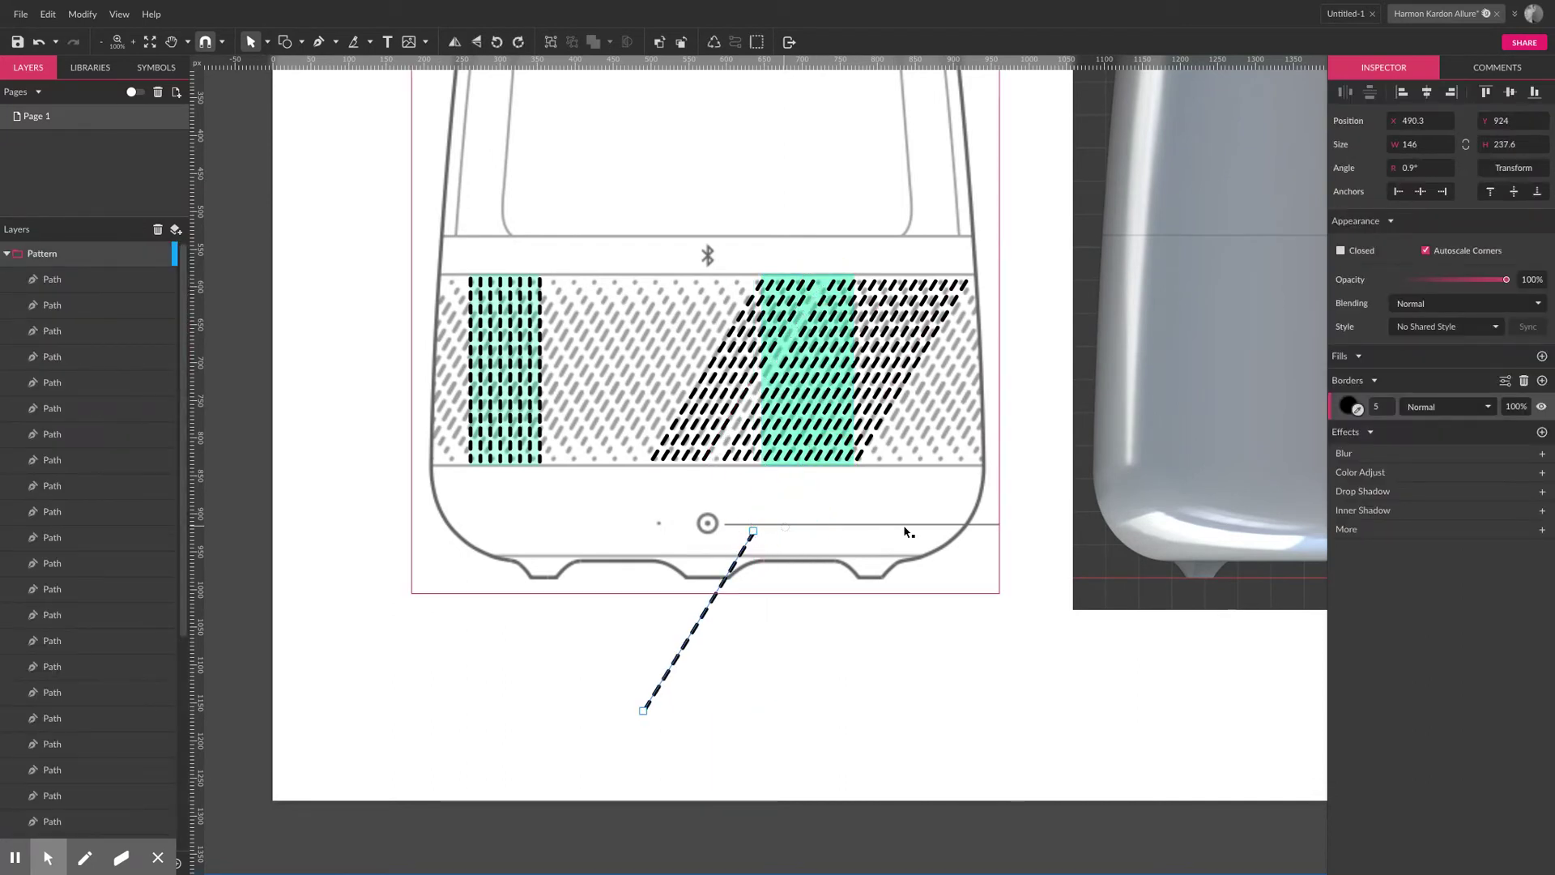
click(834, 573)
drag(818, 576, 547, 662)
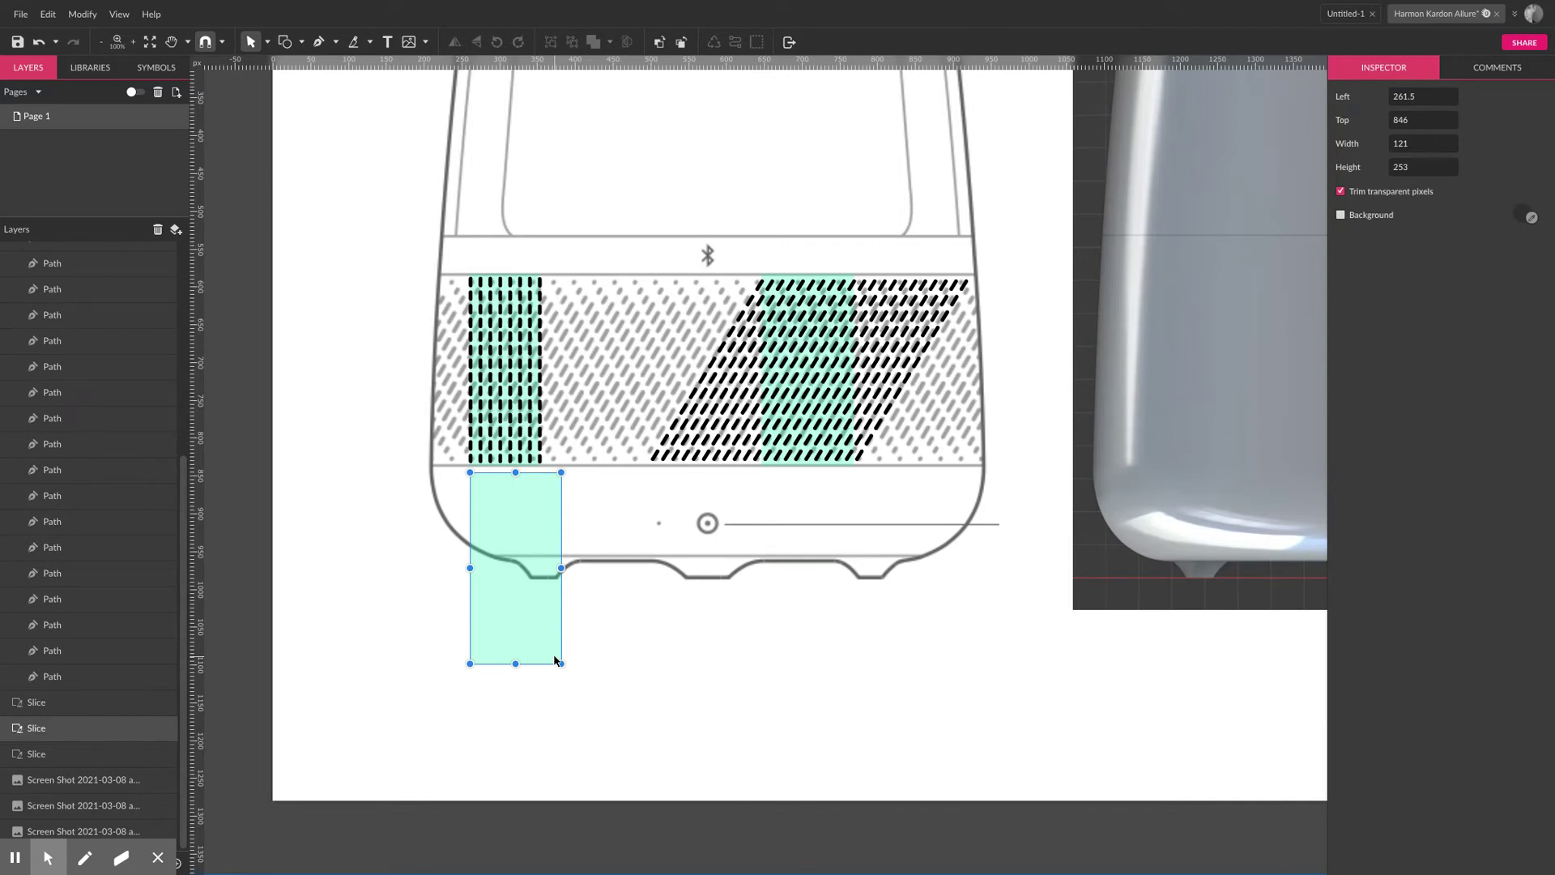
key(ctrl+z)
key(ctrl+z)
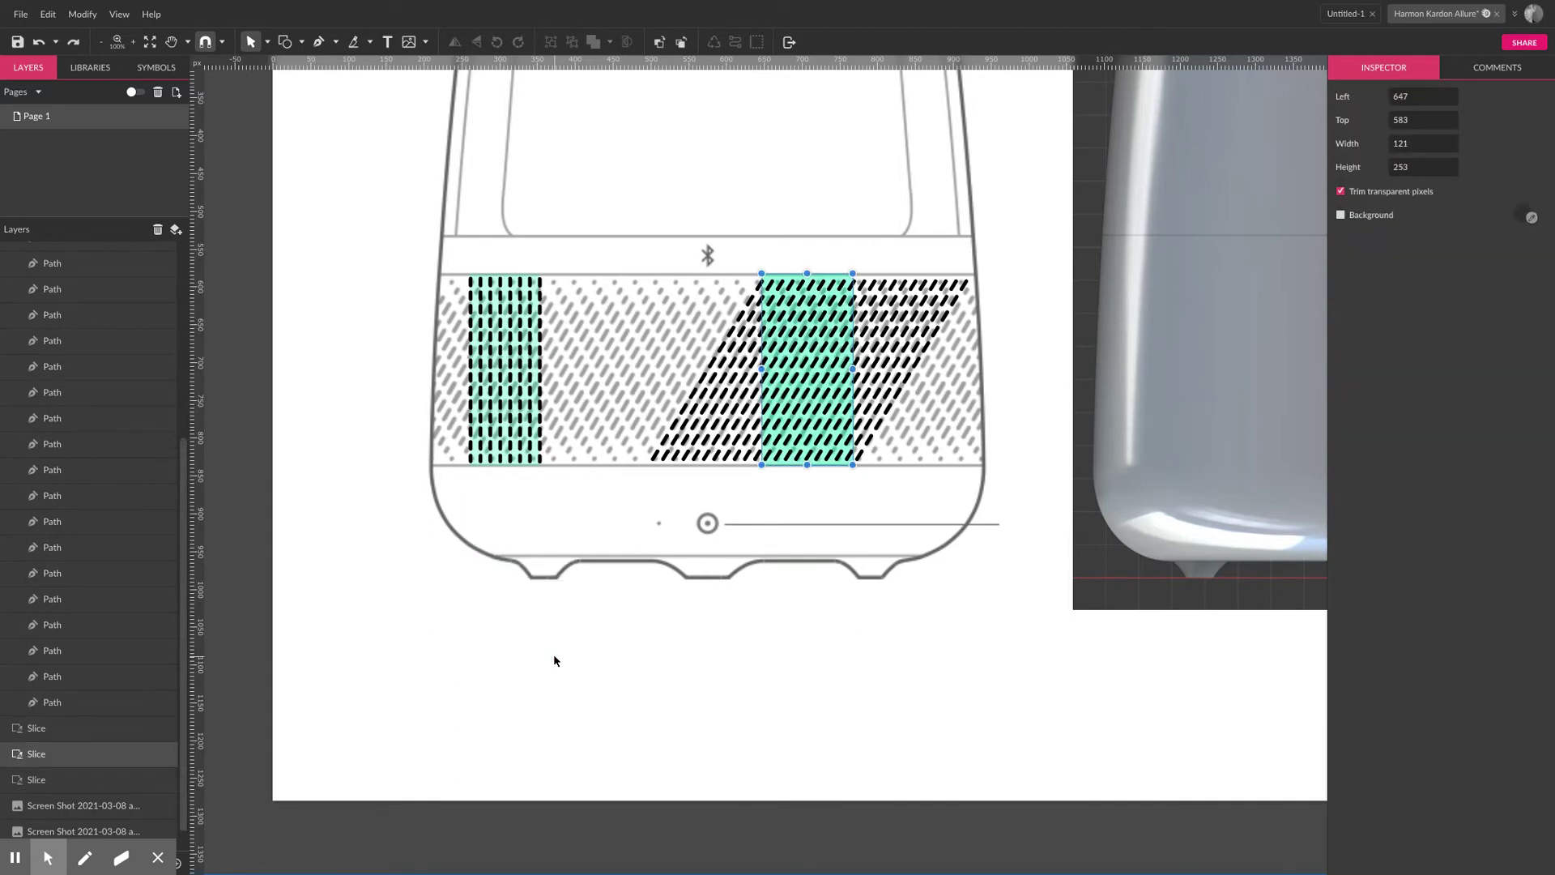
Undo the slice duplication, the slice widening and the added dashed lines on the diagonal pattern
key(ctrl+z)
key(ctrl+z)
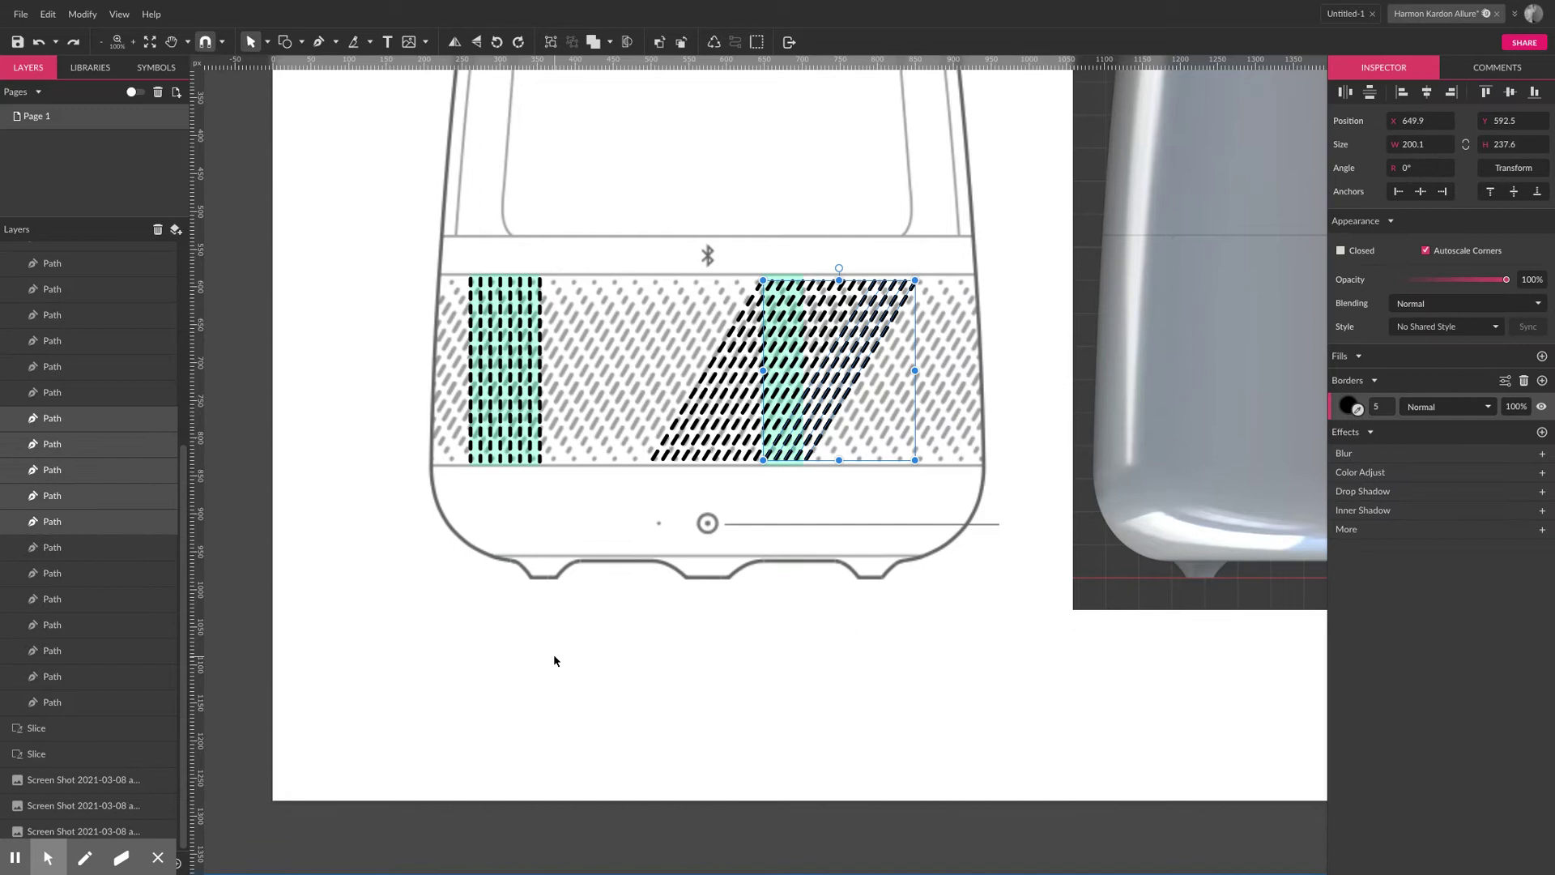
click(657, 613)
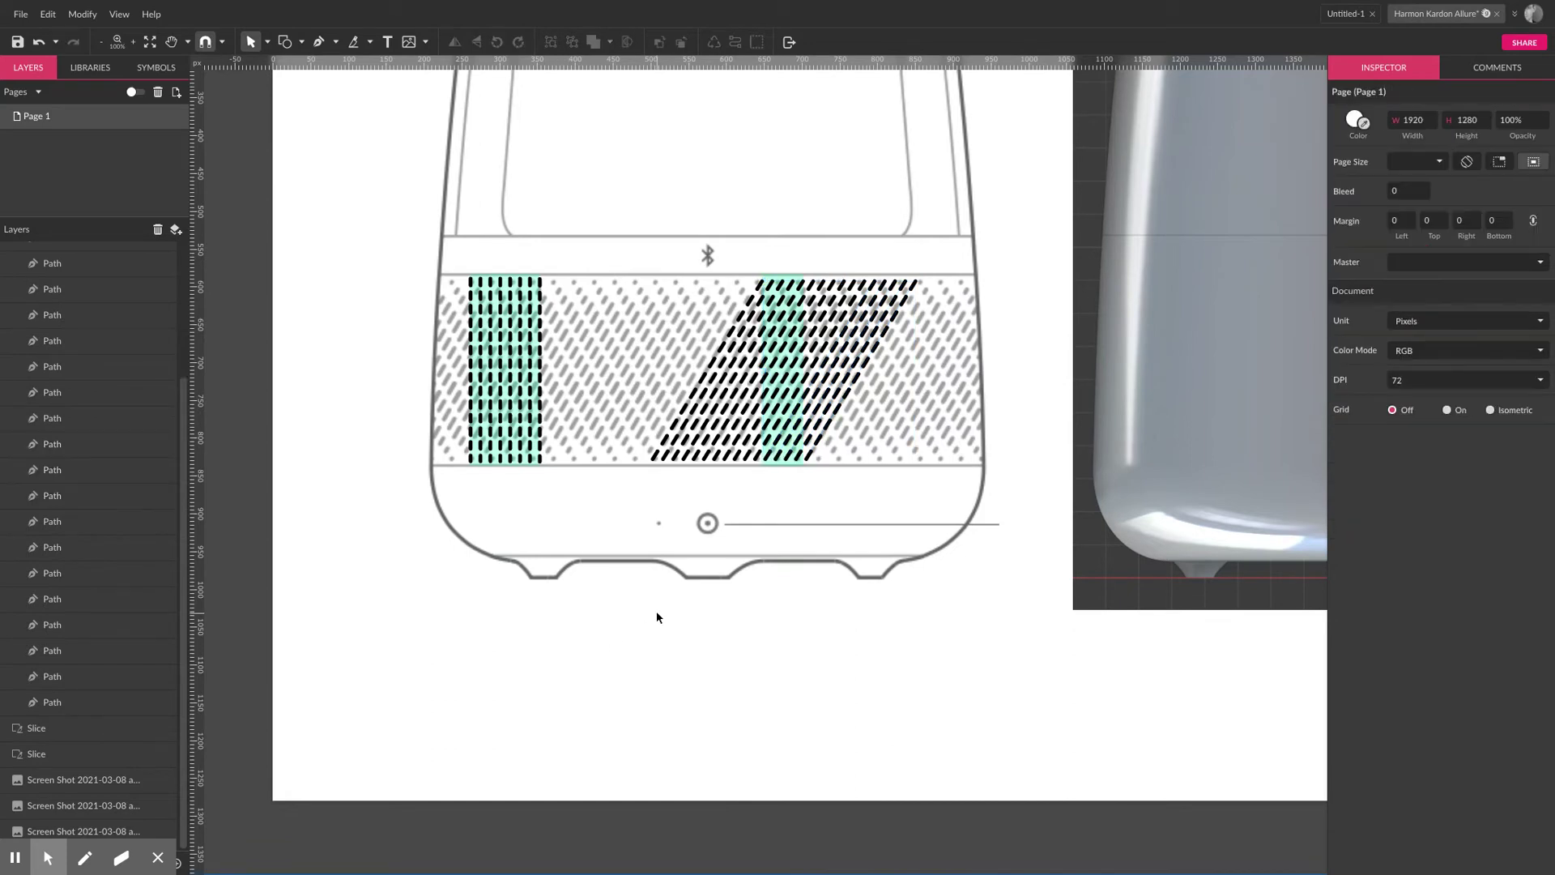
Duplicate the slice over the diagonal pattern and place the copy just below the vertical pattern, flush with its left edge
click(794, 468)
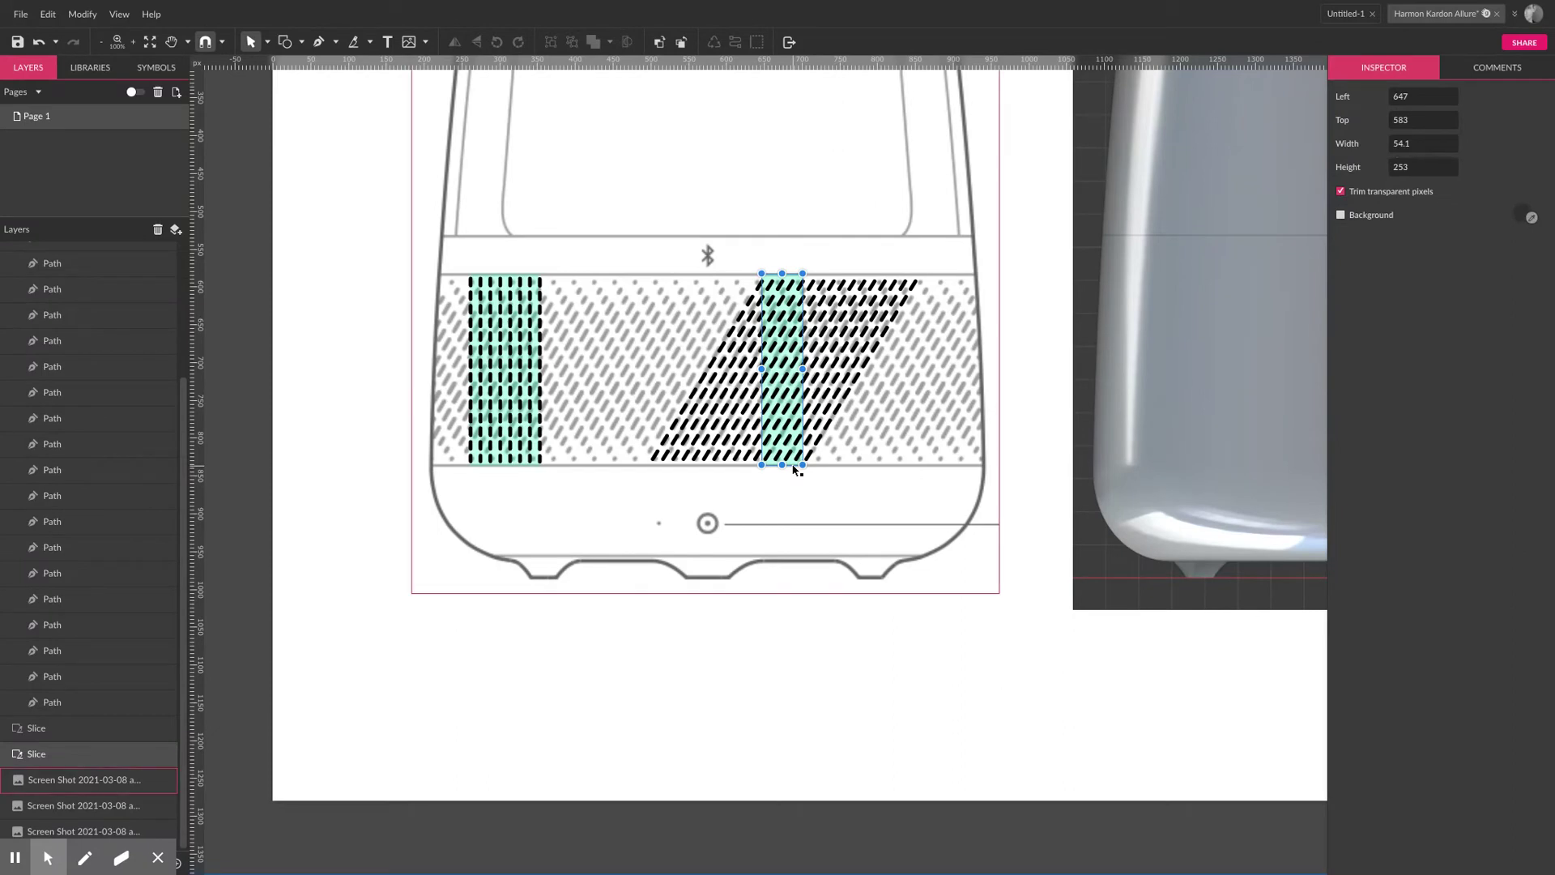
key(ctrl+d)
drag(794, 468, 502, 670)
scroll(477, 494, up, 1)
scroll(490, 547, up, 3)
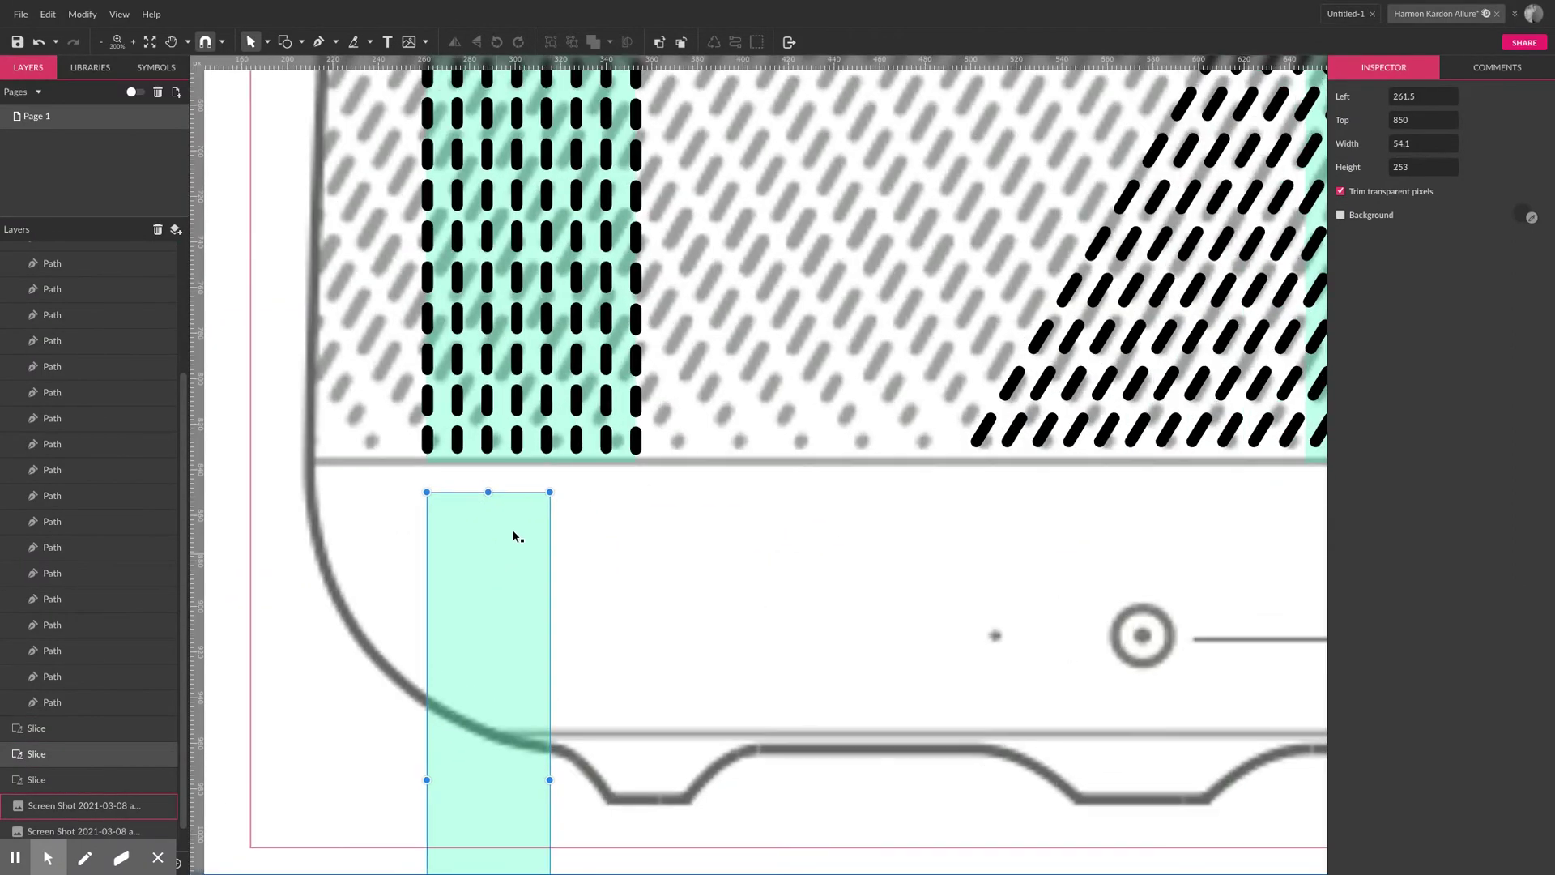
click(528, 476)
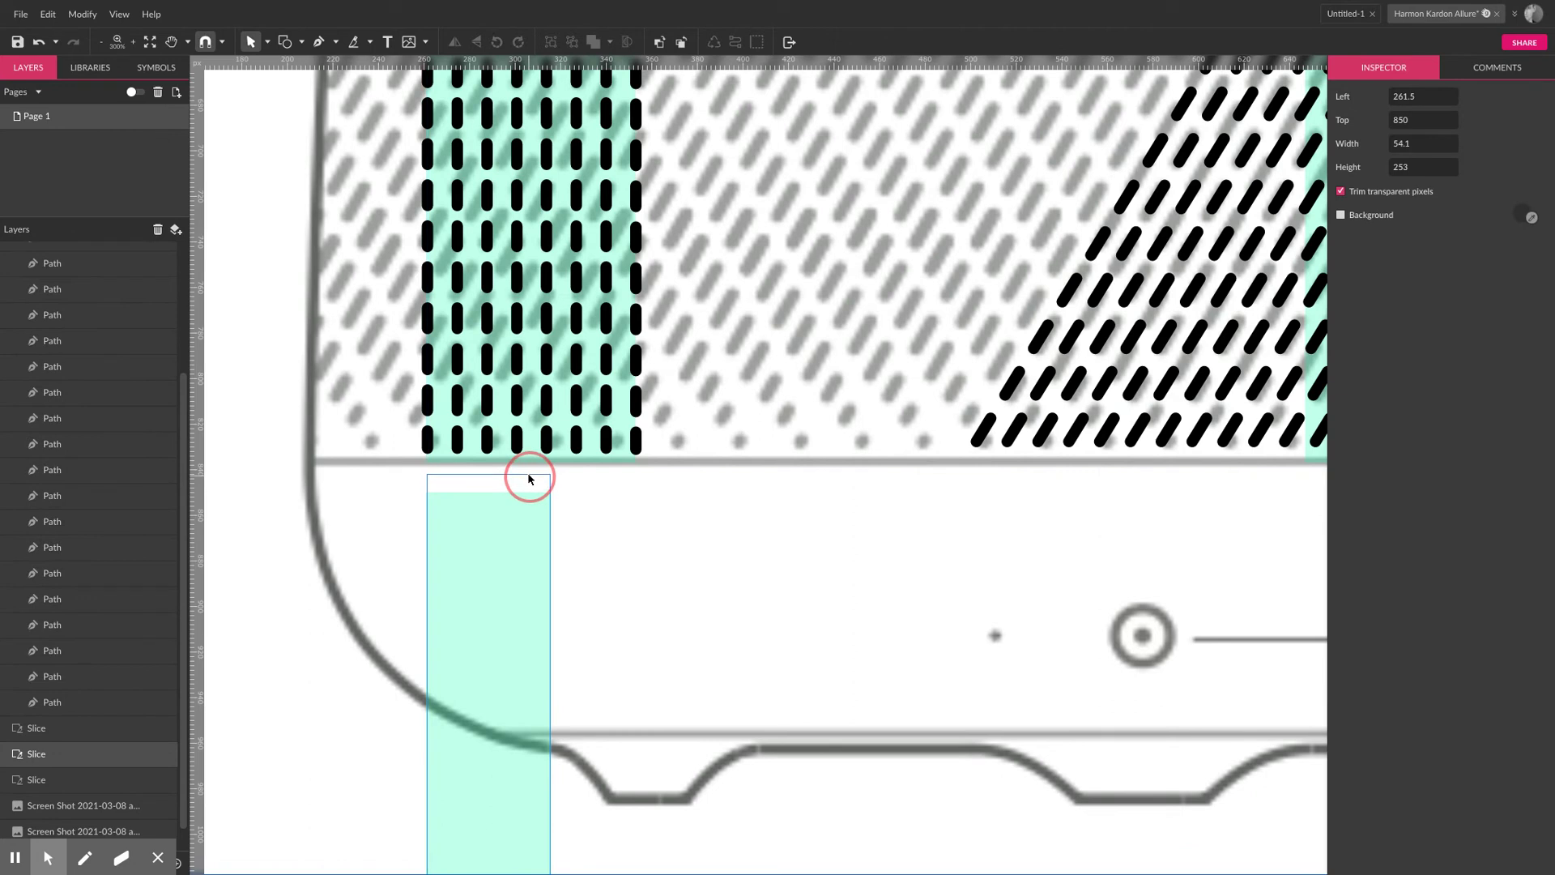
Narrow the vertical pattern's slice to a width of 54.1 and delete the three vertical dashed lines outside it
click(578, 457)
drag(634, 173, 552, 187)
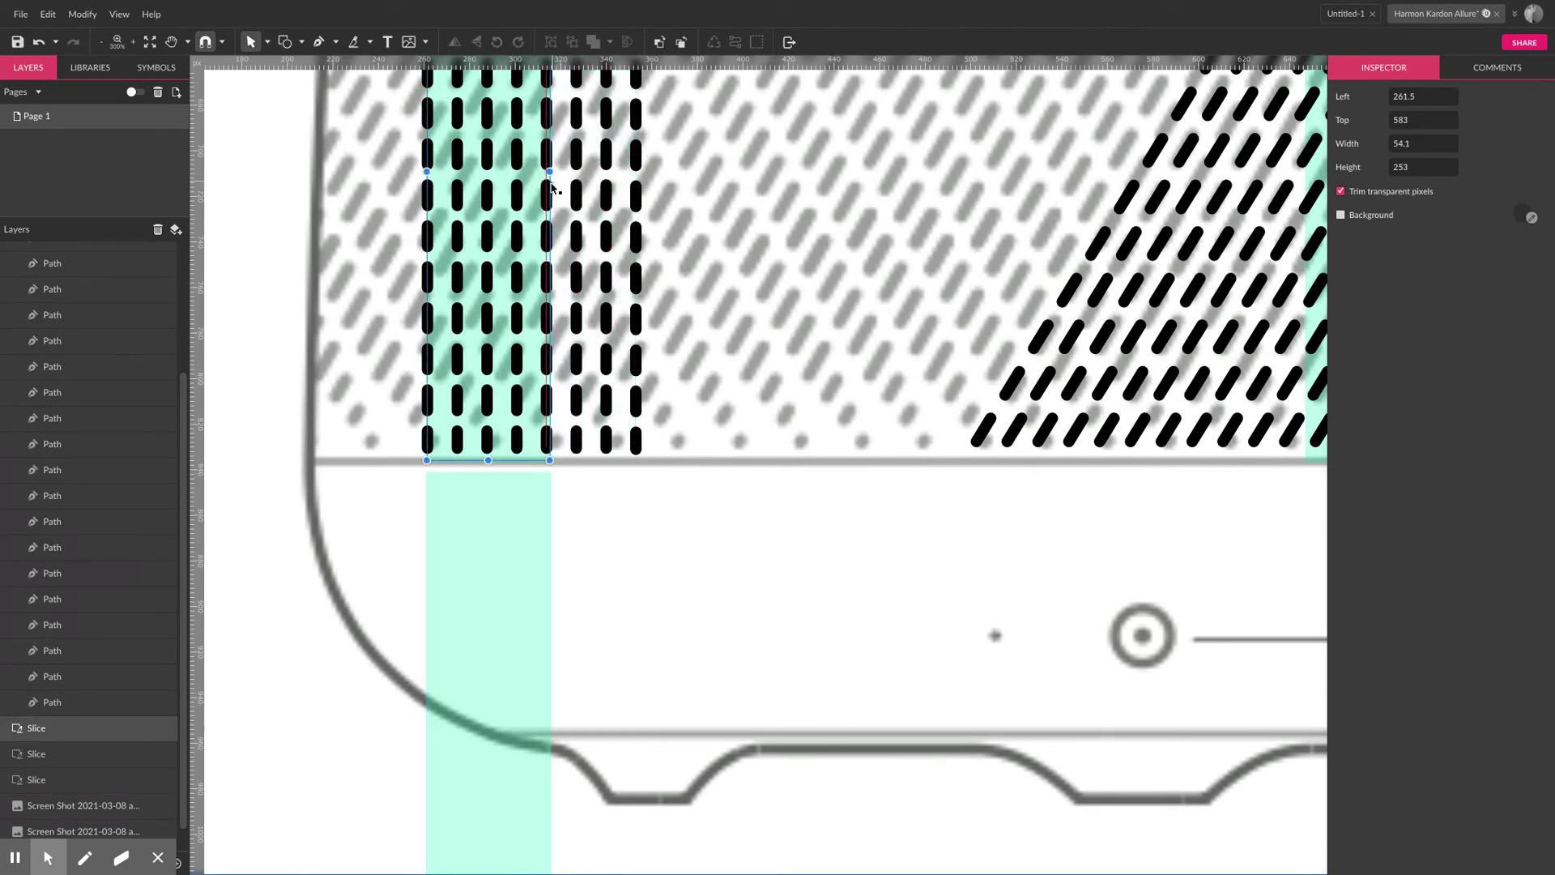
click(580, 437)
shift+click(607, 441)
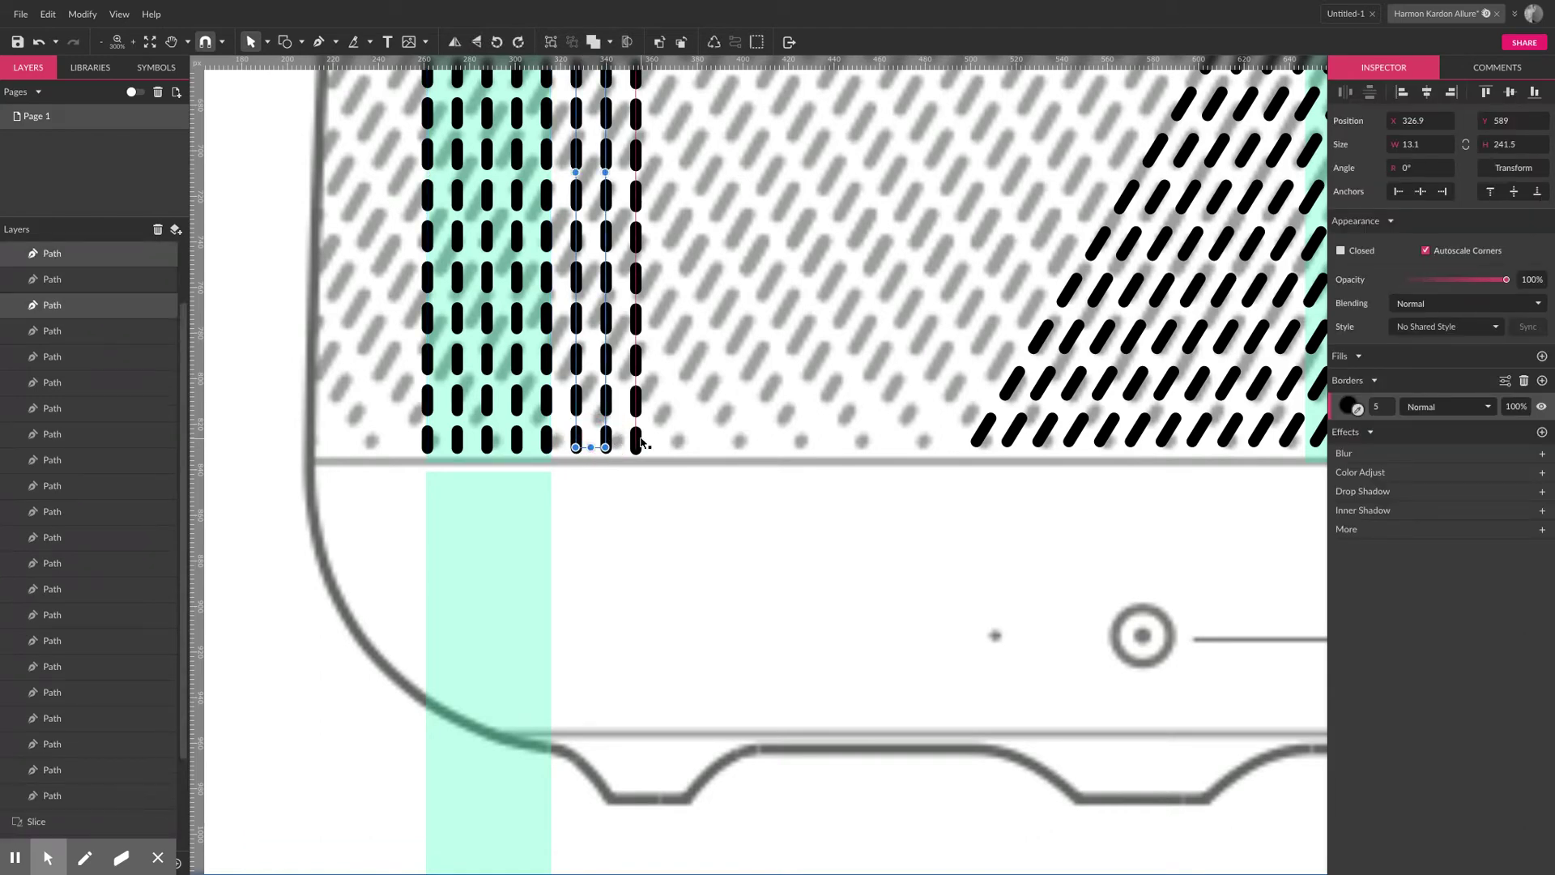
shift+click(638, 442)
key(Delete)
Move the rightmost remaining vertical dashed line onto the slice's right edge at X 316
scroll(449, 444, up, 1)
ctrl+scroll(525, 443, up, 3)
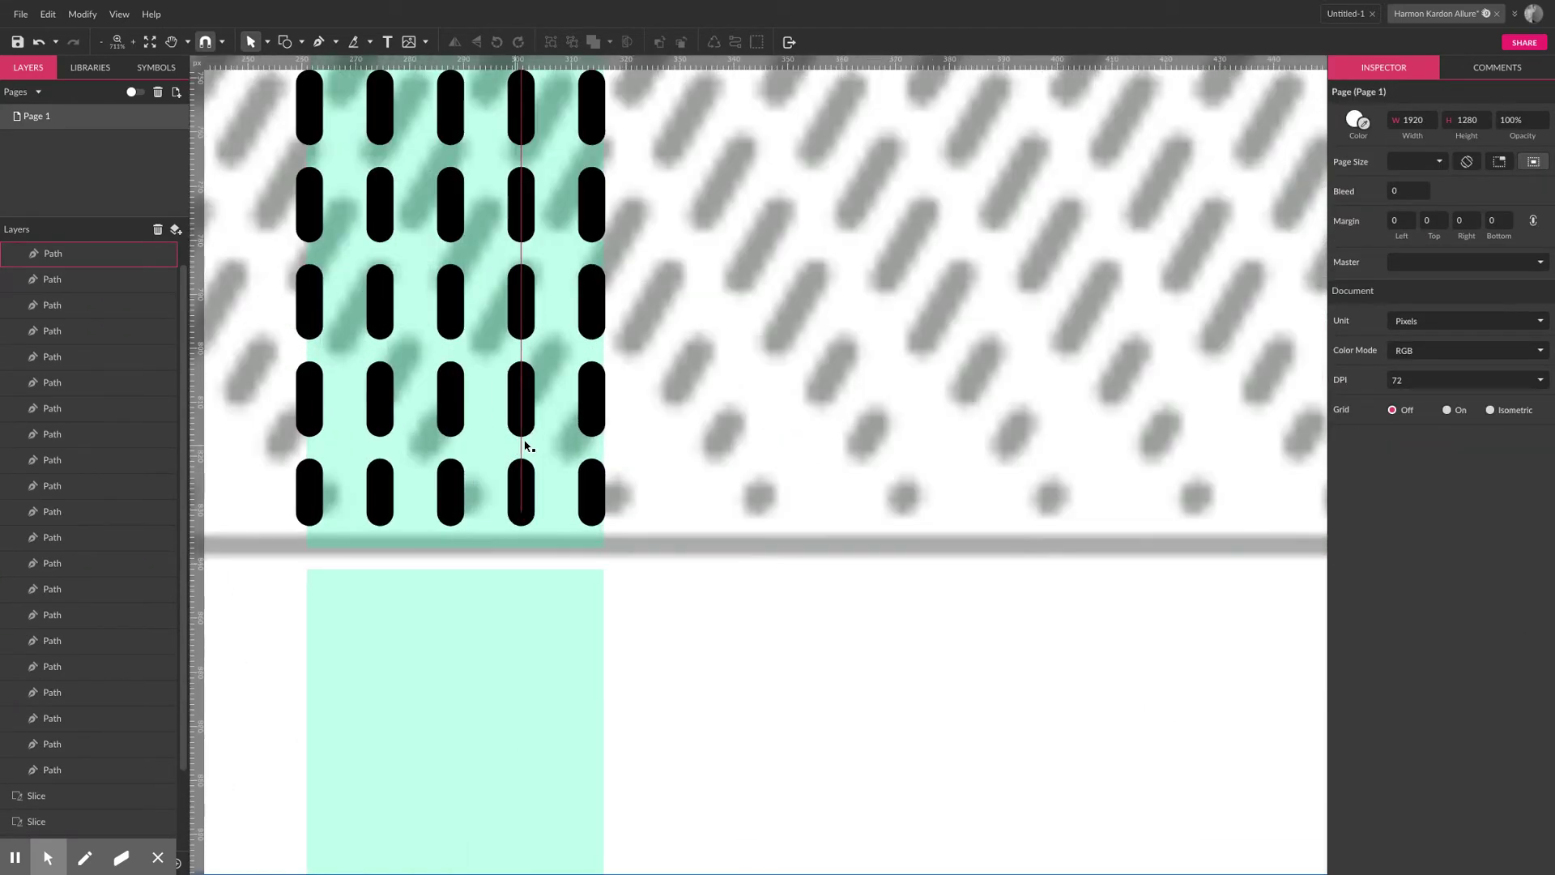
click(591, 388)
drag(593, 388, 605, 383)
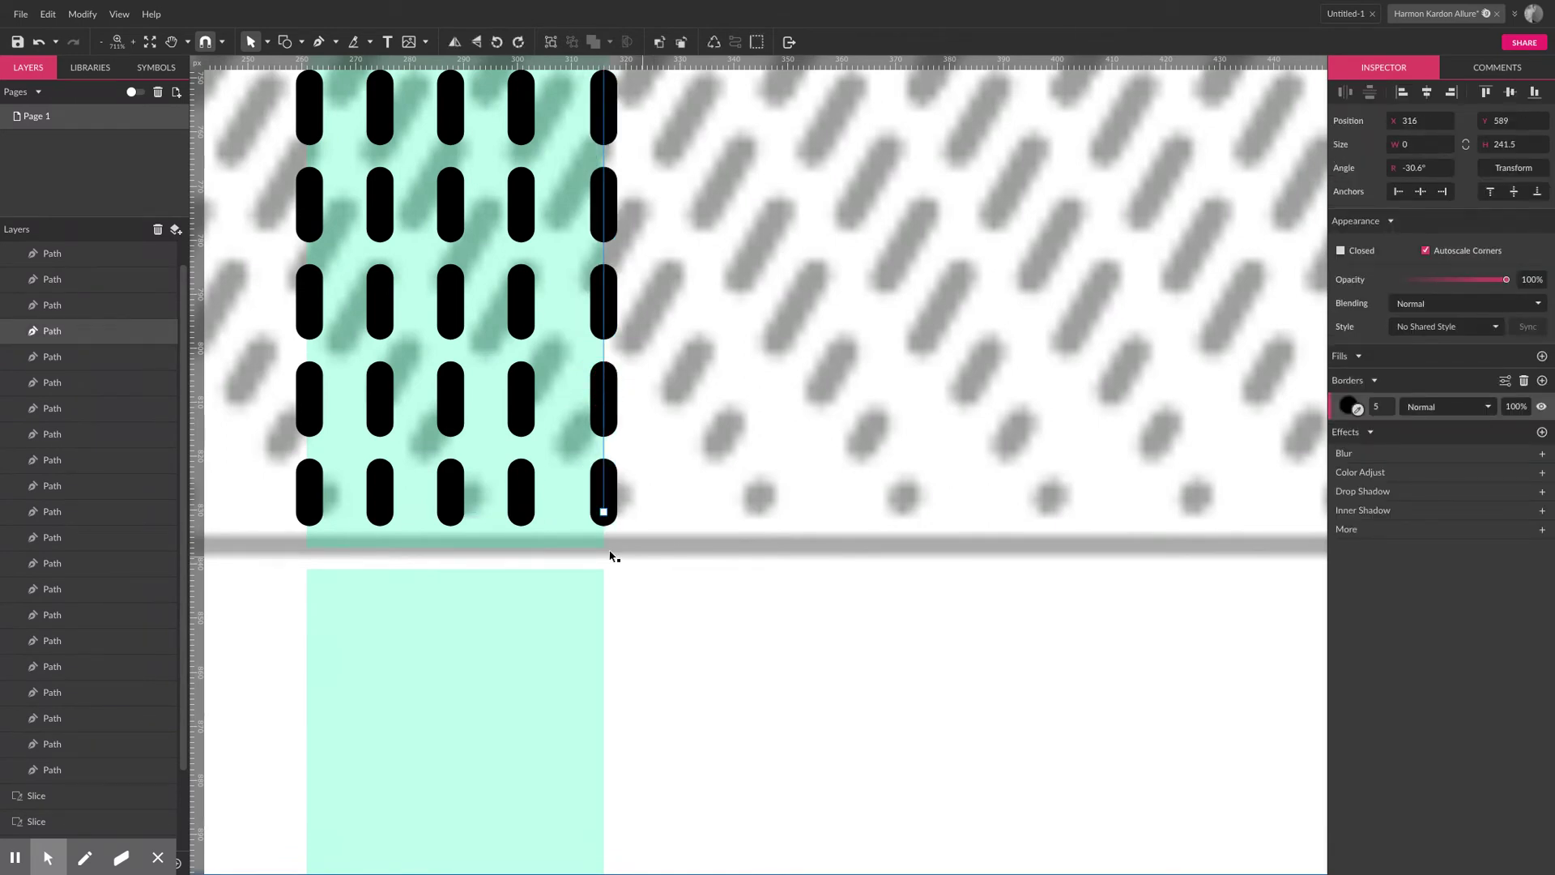
Distribute the five vertical dashed lines horizontally so they are evenly spaced across the slice
click(315, 494)
shift+click(387, 490)
shift+click(447, 488)
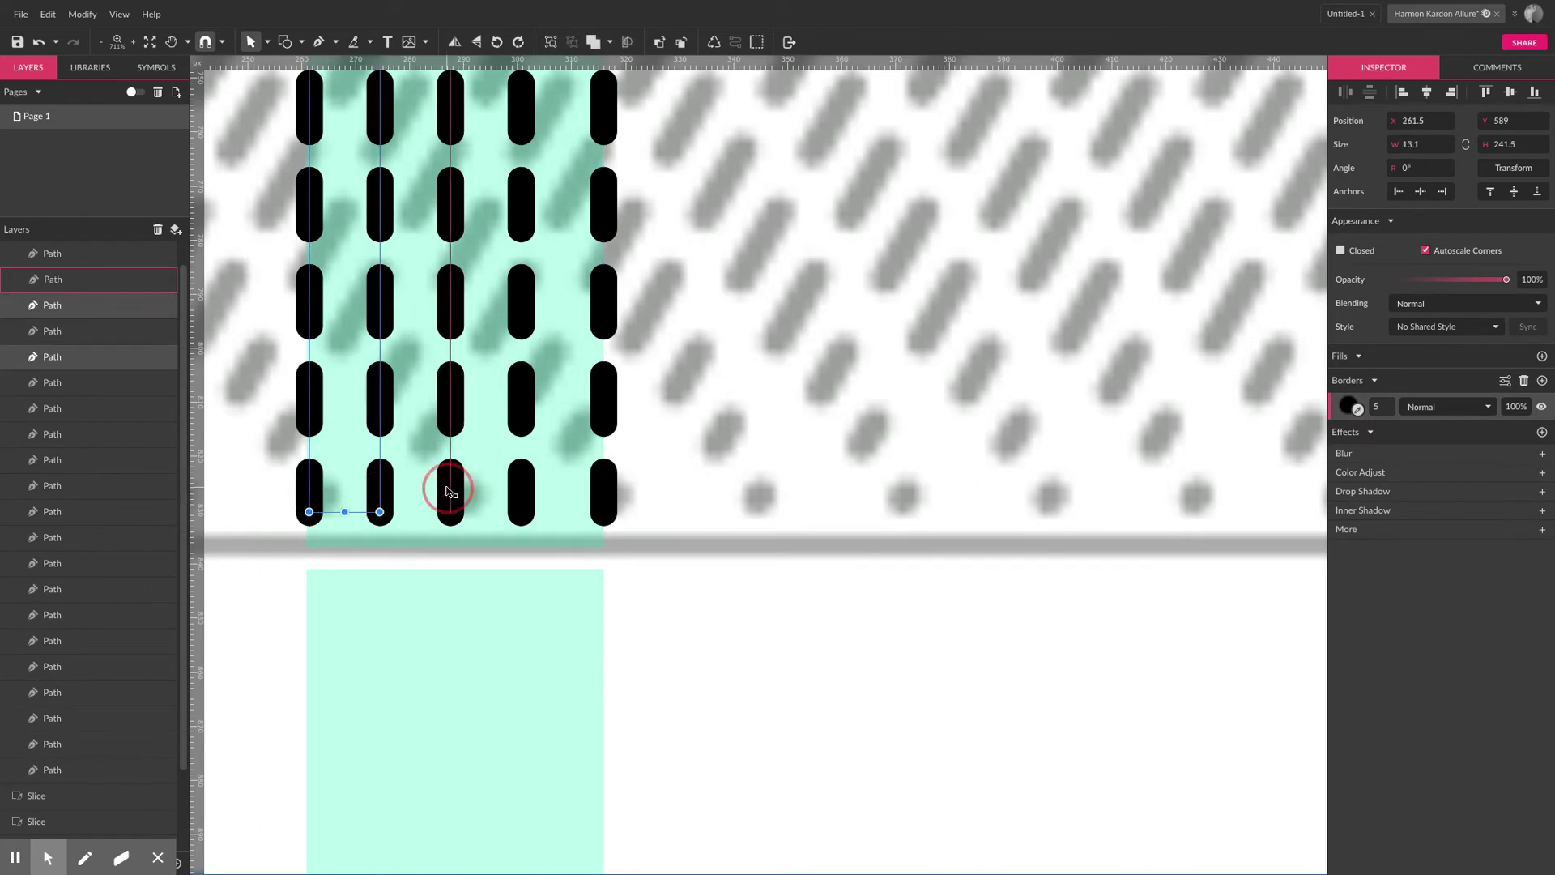
shift+click(518, 490)
shift+click(601, 490)
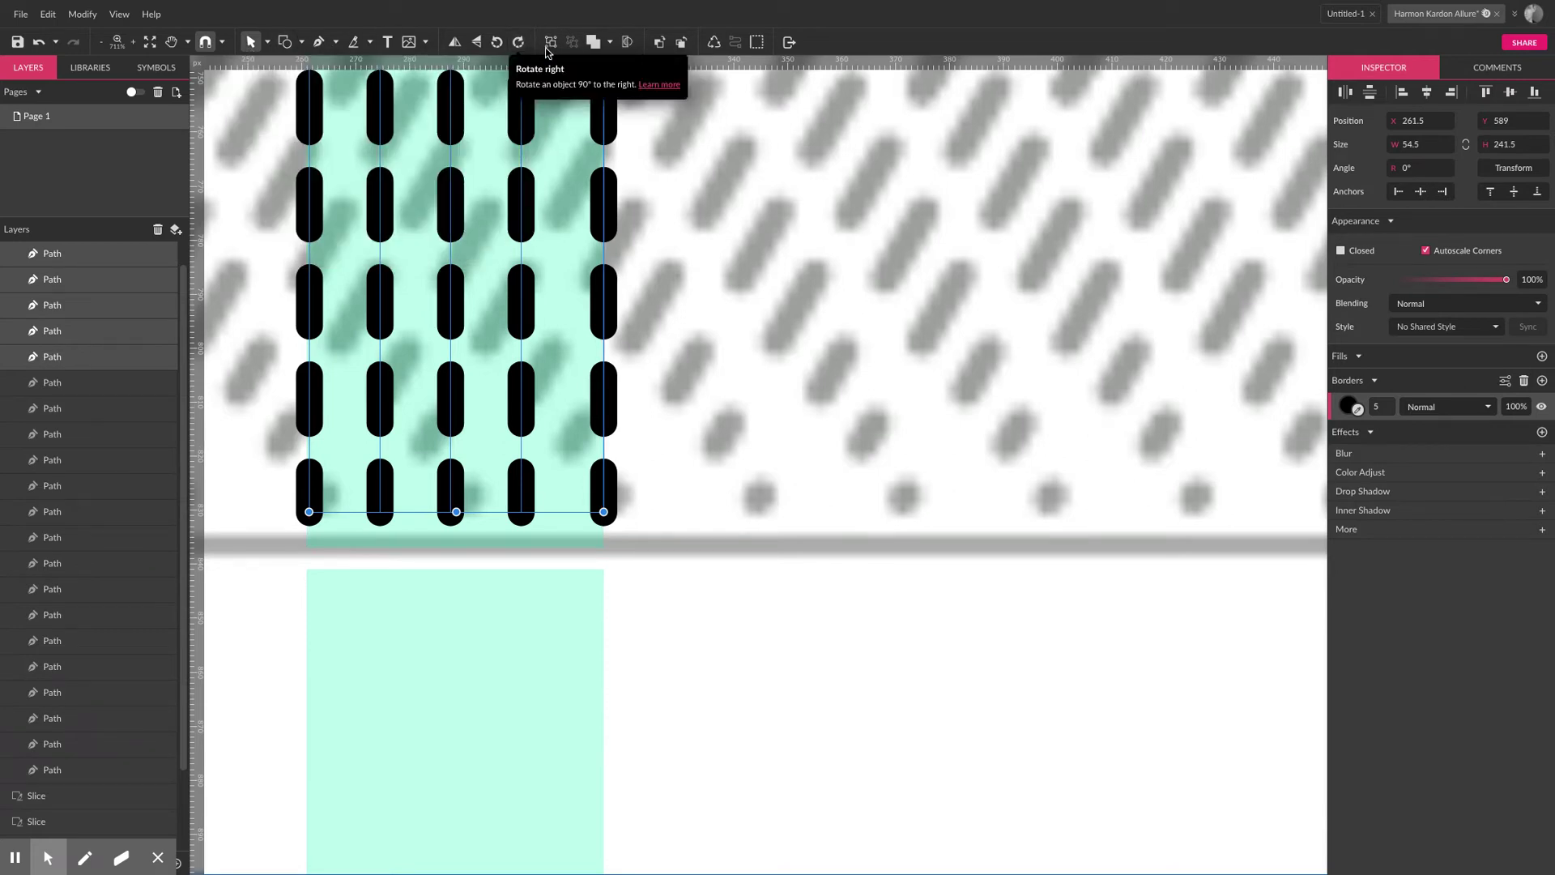
right_click(613, 492)
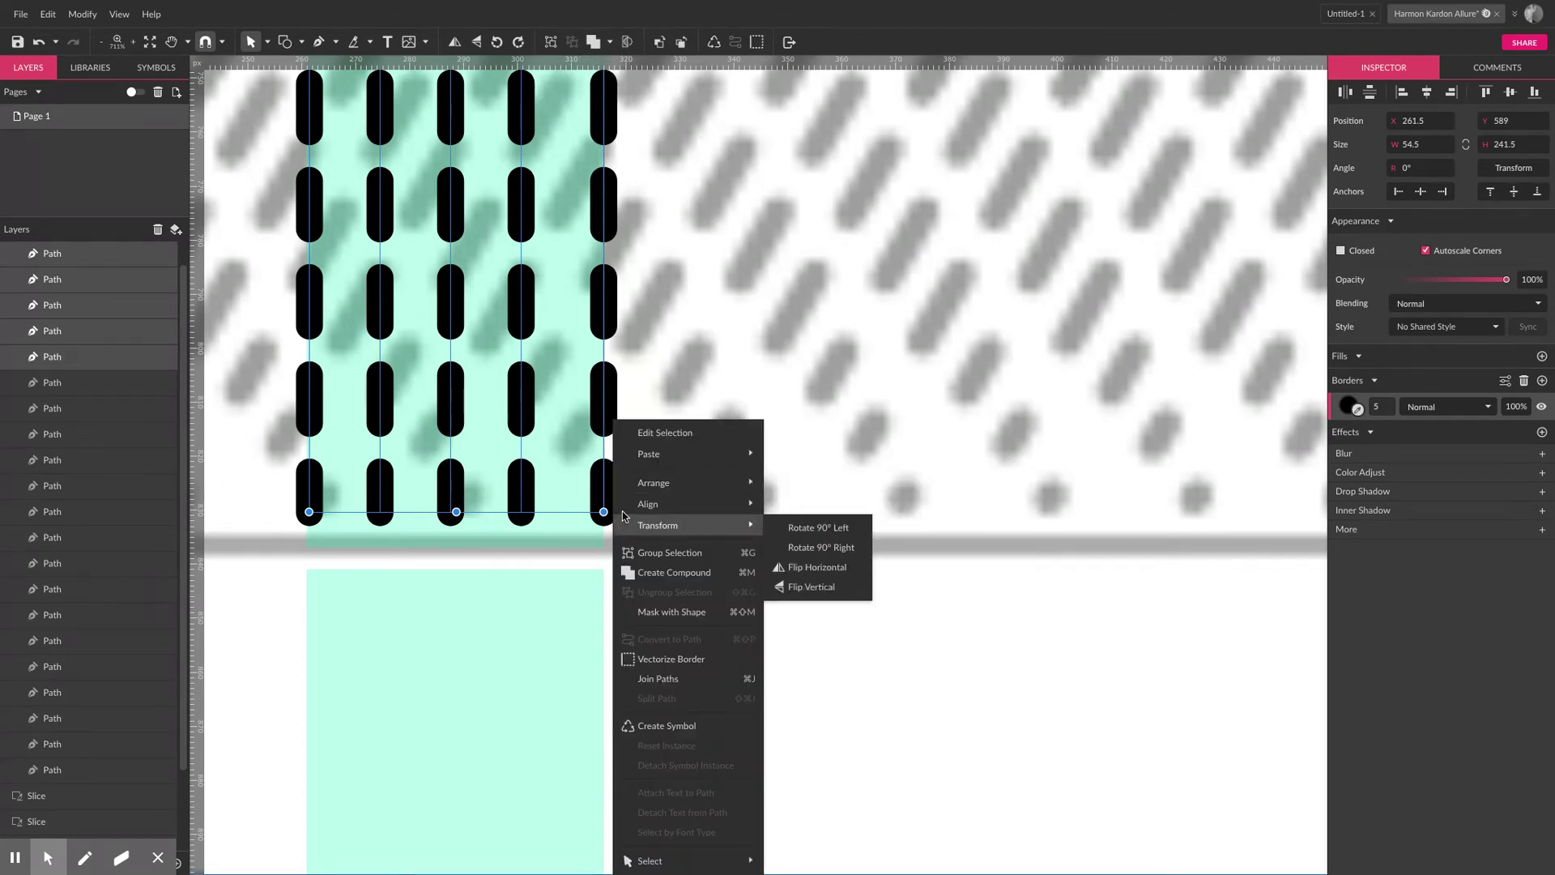
mouse_move(658, 508)
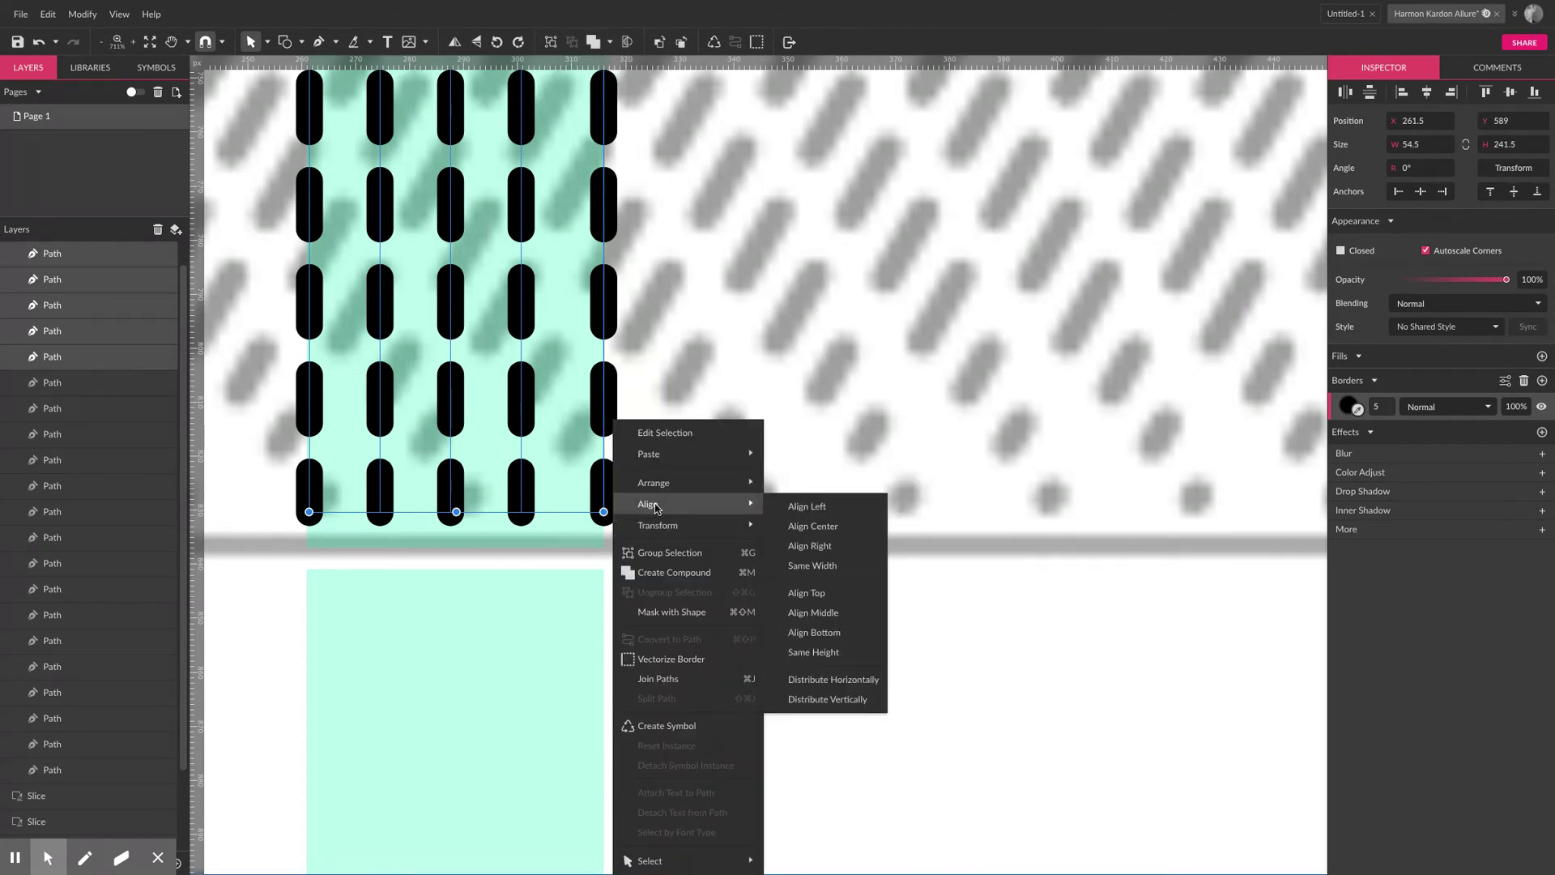
click(859, 688)
click(707, 673)
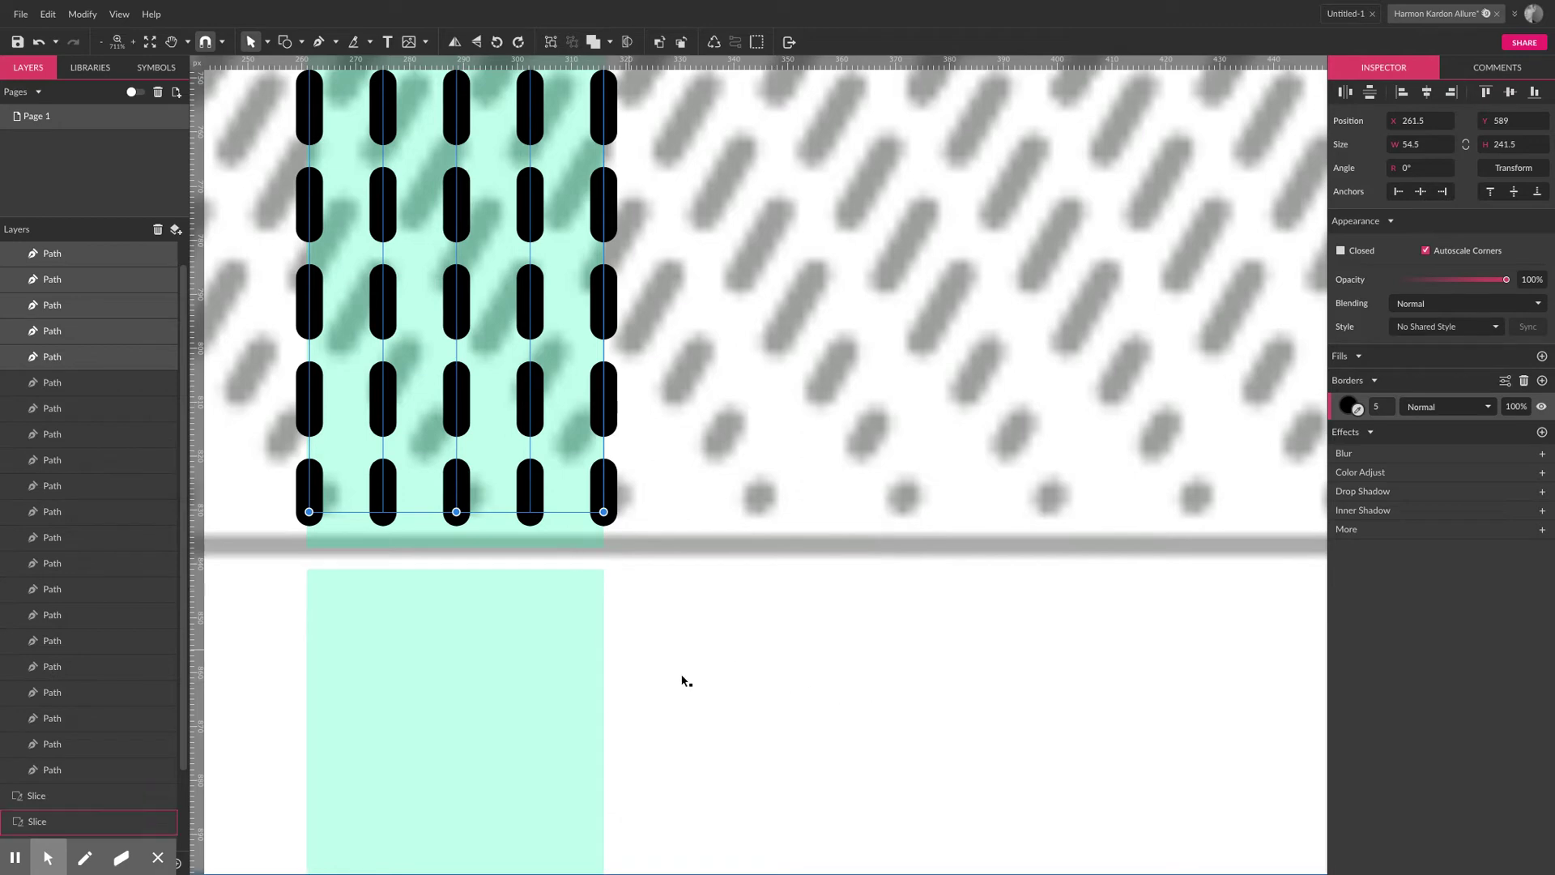
Delete the copied slice below the vertical pattern and collapse the Pattern group
click(521, 639)
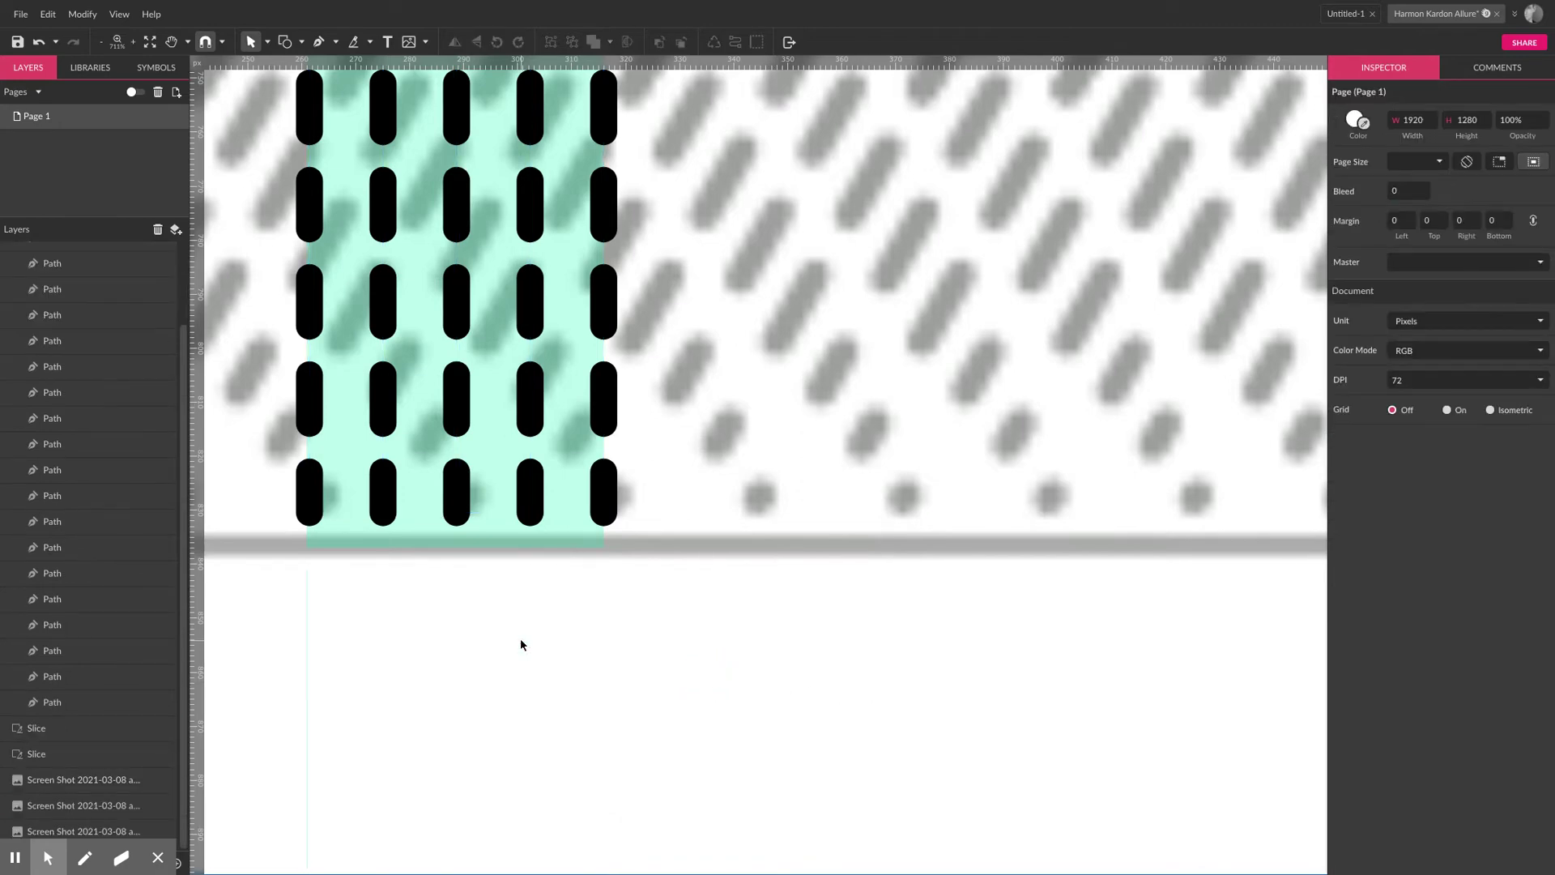
scroll(519, 639, down, 5)
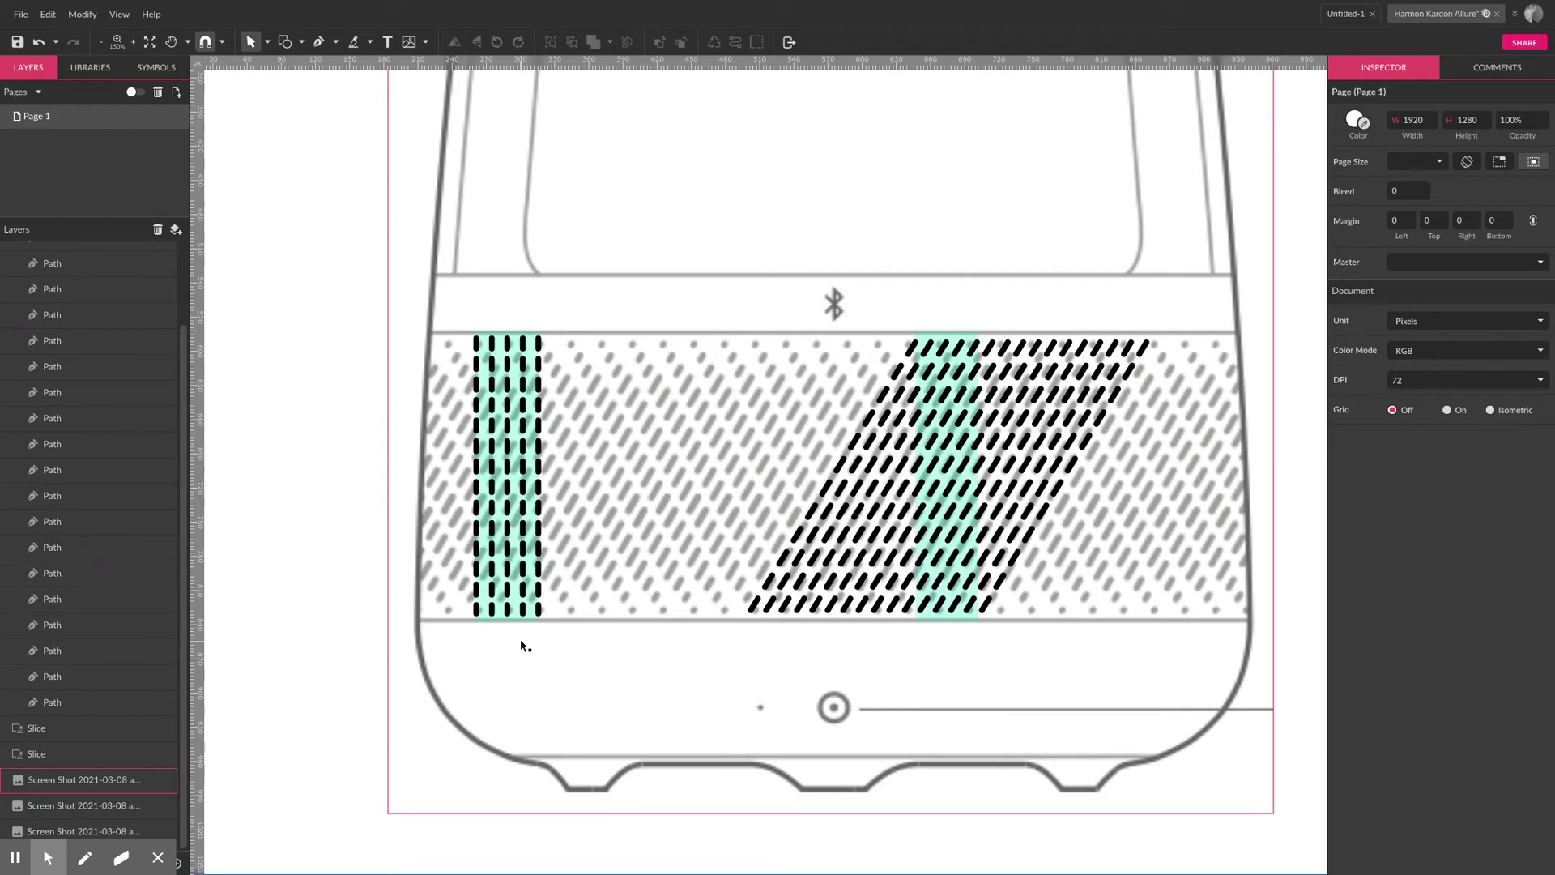
click(516, 640)
scroll(81, 324, up, 10)
click(13, 259)
click(7, 254)
Export the vertical and diagonal slices as PNG at 2x size with a transparent background, saved as Untitled.zip in the Texture folder
click(55, 305)
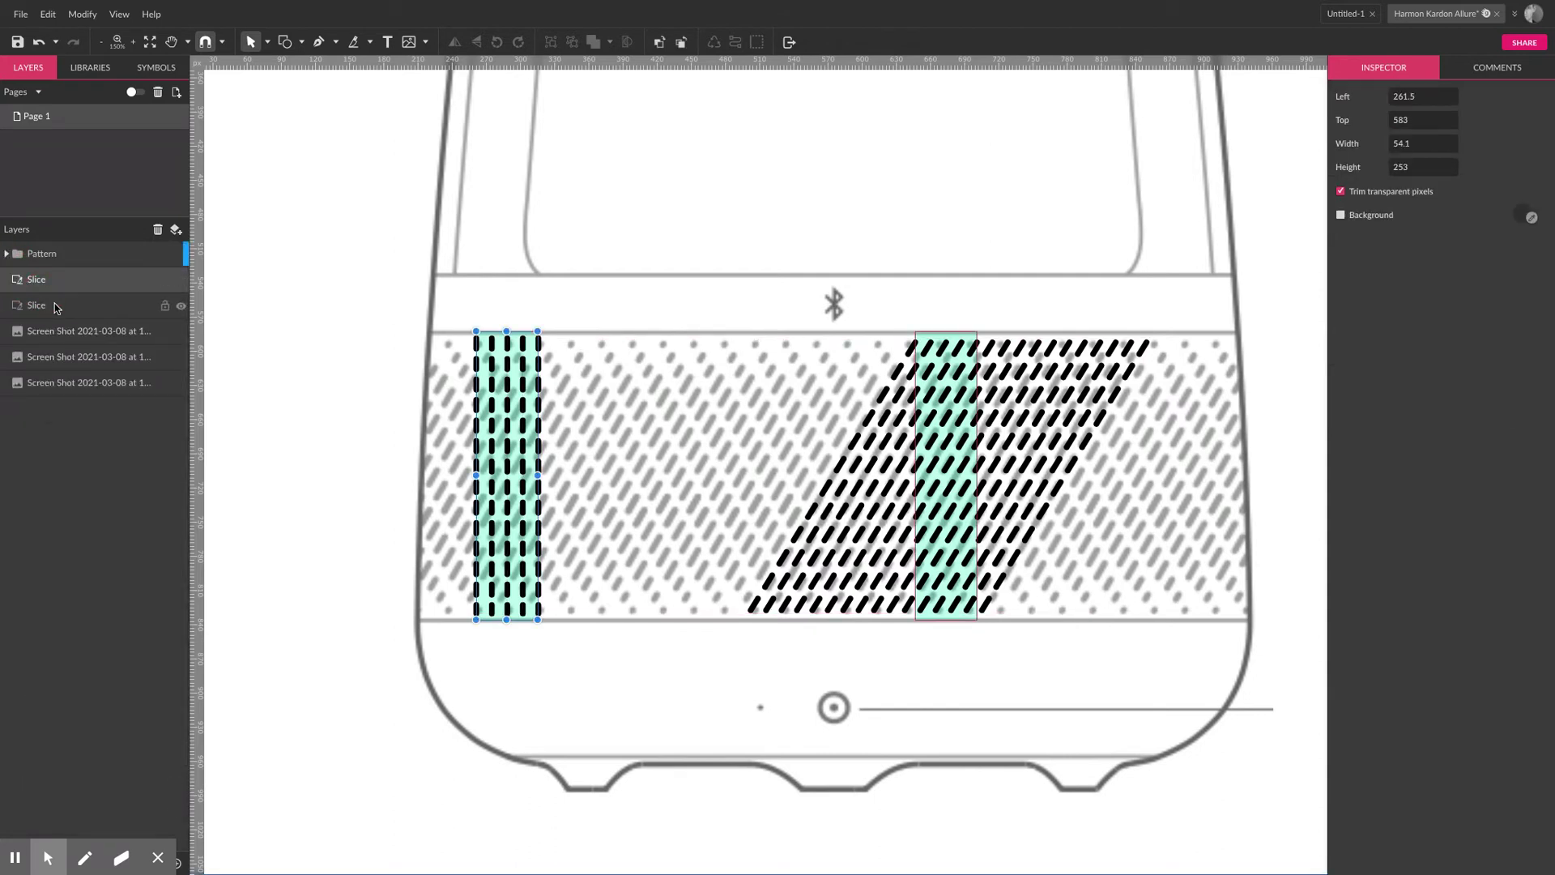
shift+click(57, 306)
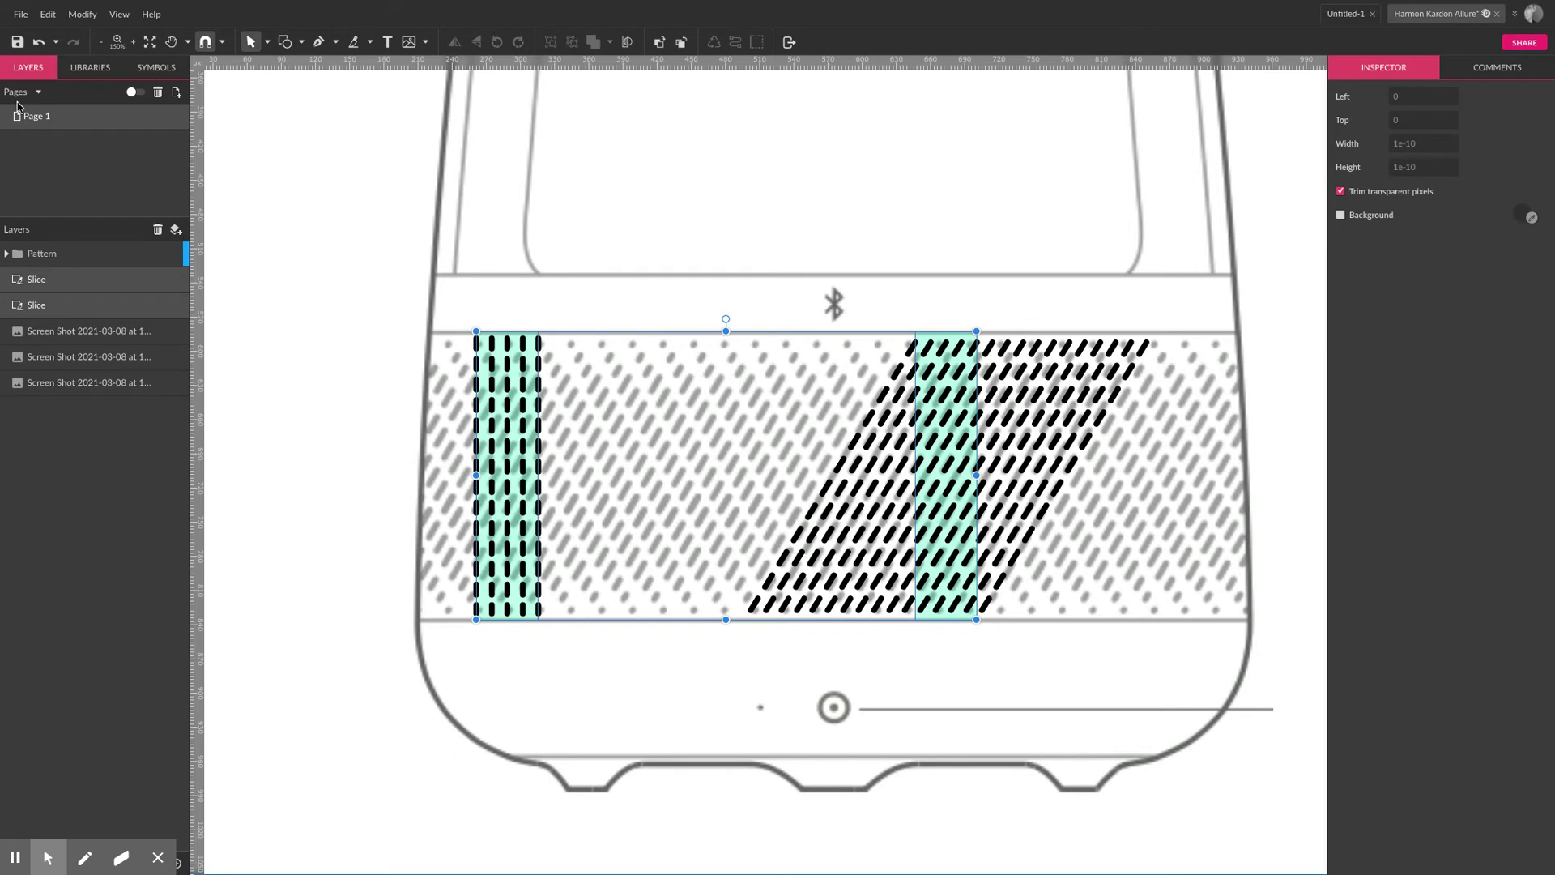
click(20, 14)
mouse_move(104, 300)
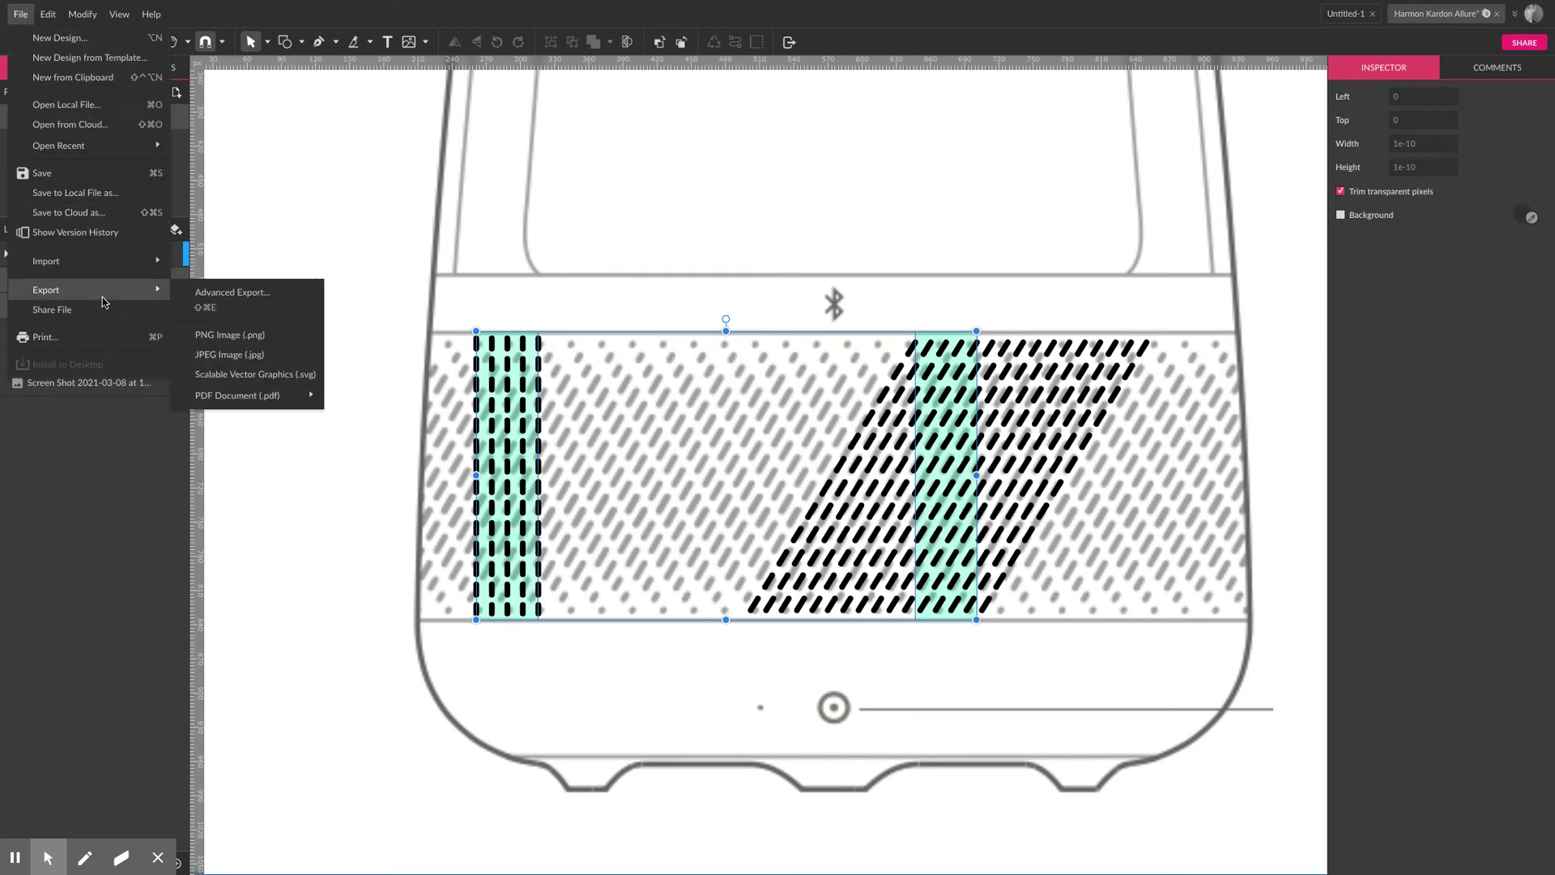
click(261, 298)
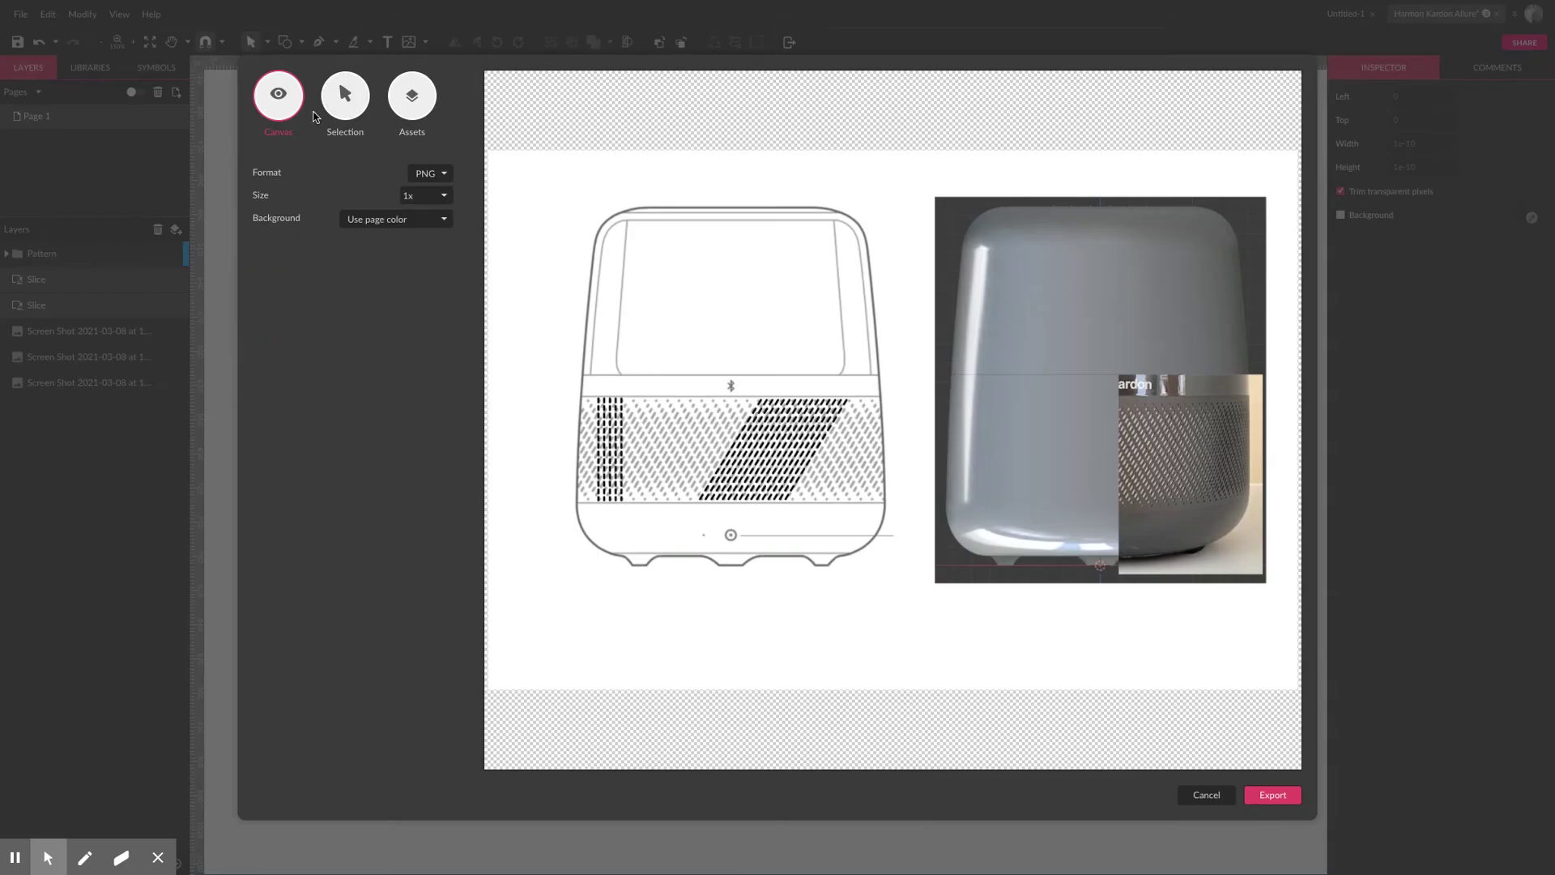
click(345, 97)
click(418, 218)
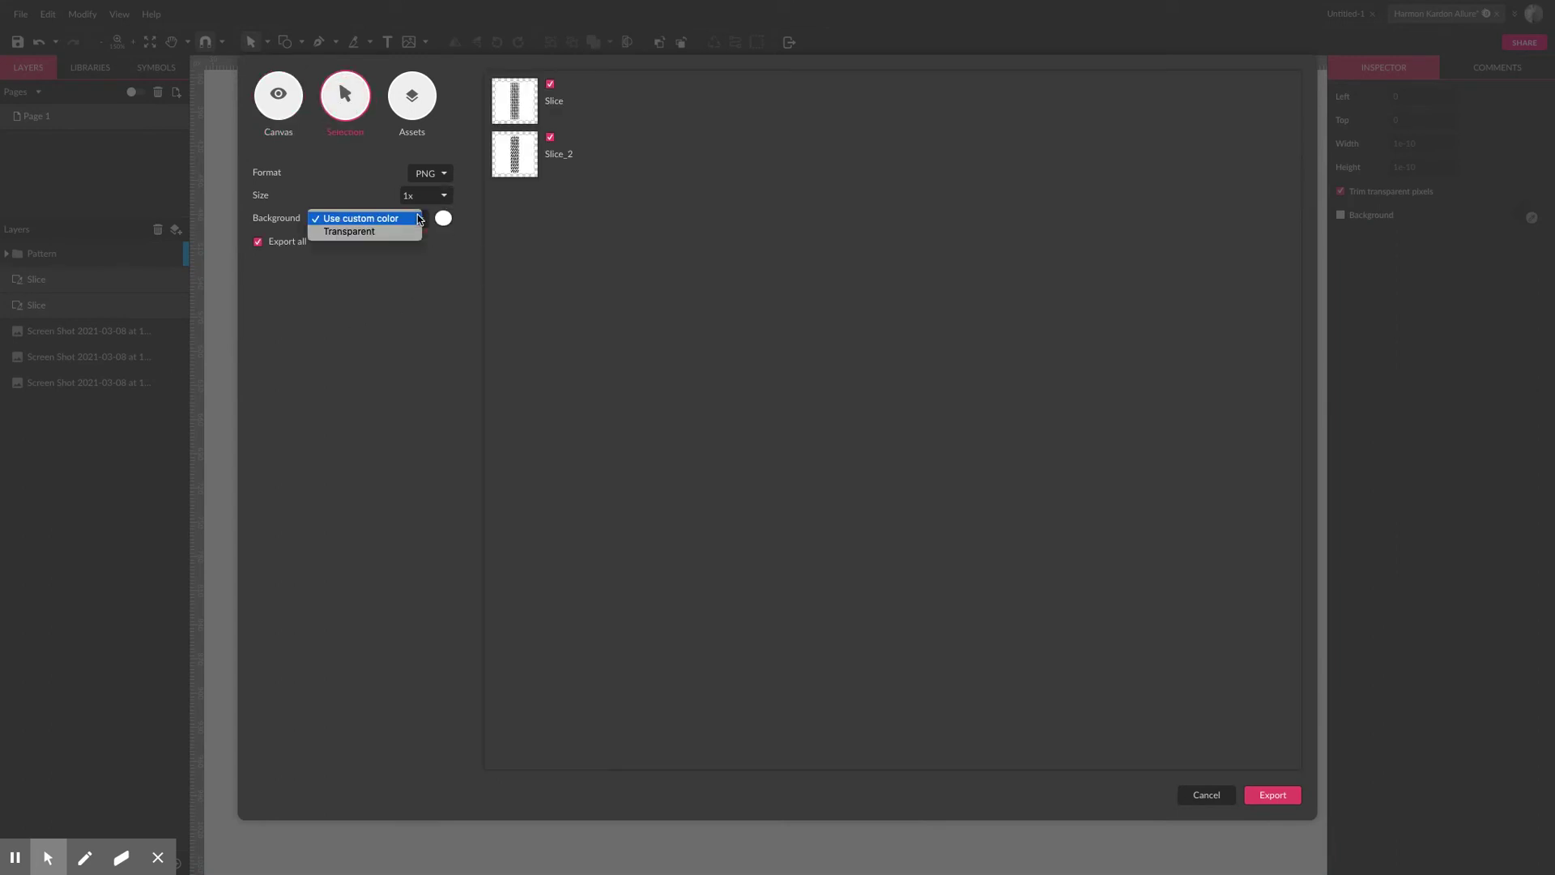
click(409, 231)
click(444, 195)
click(483, 236)
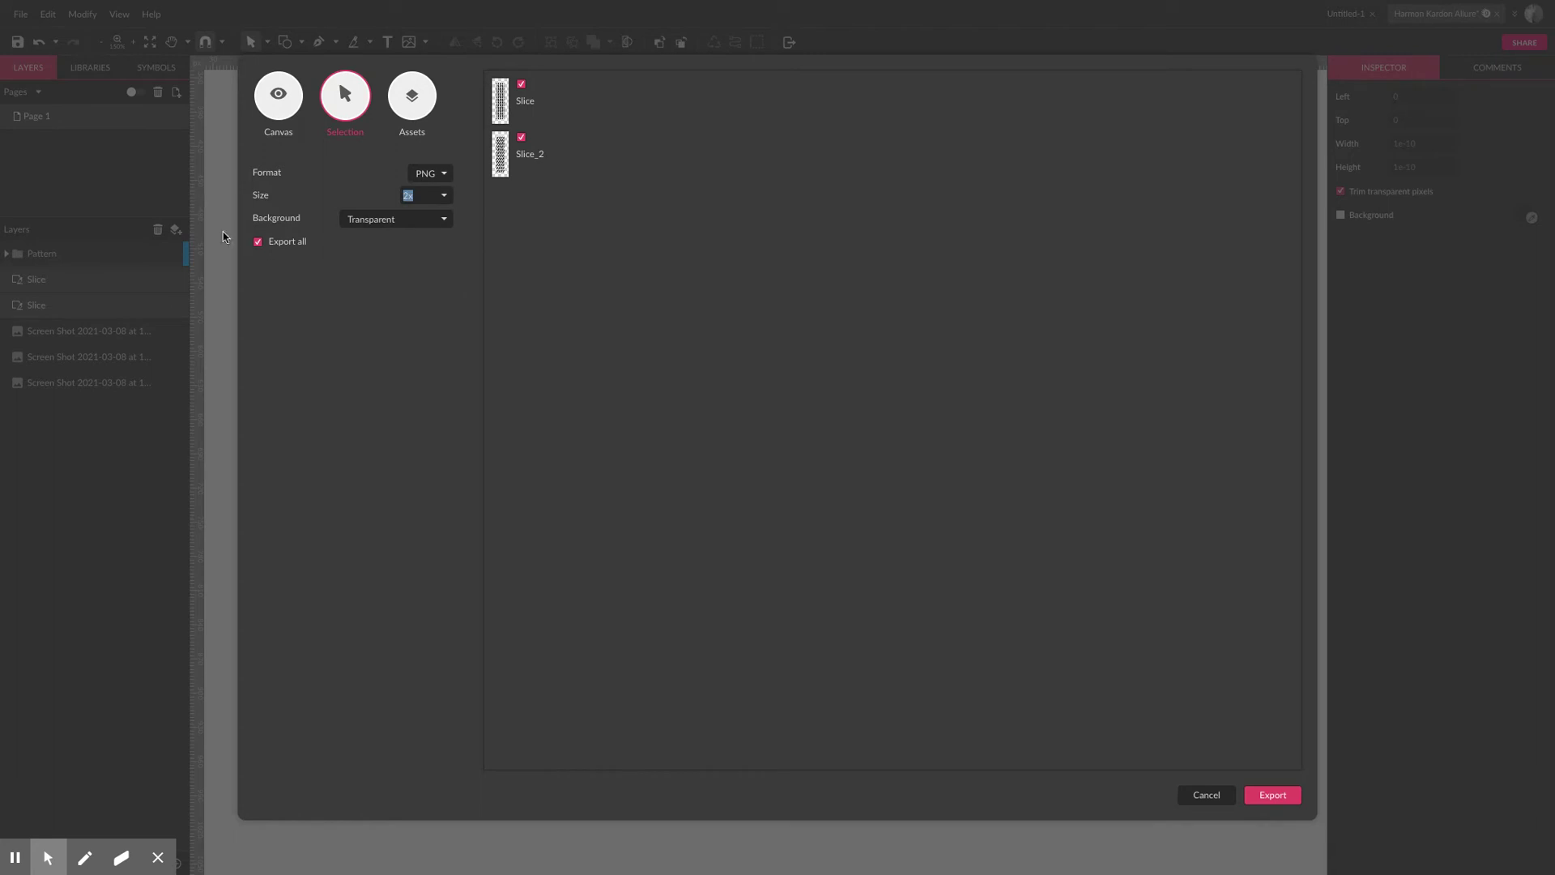
click(1284, 795)
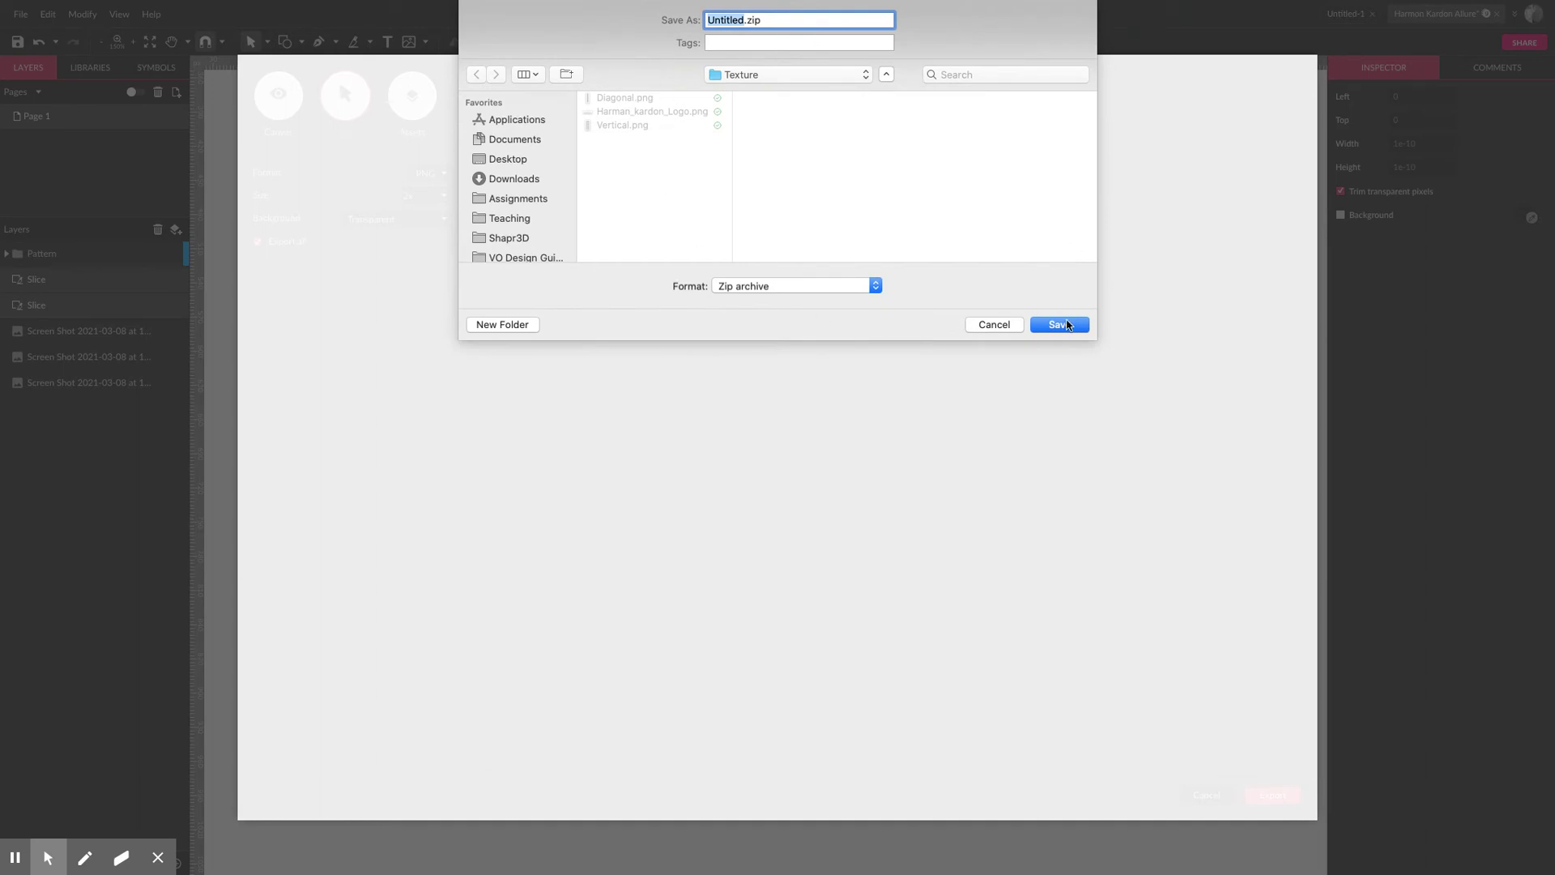
click(1071, 325)
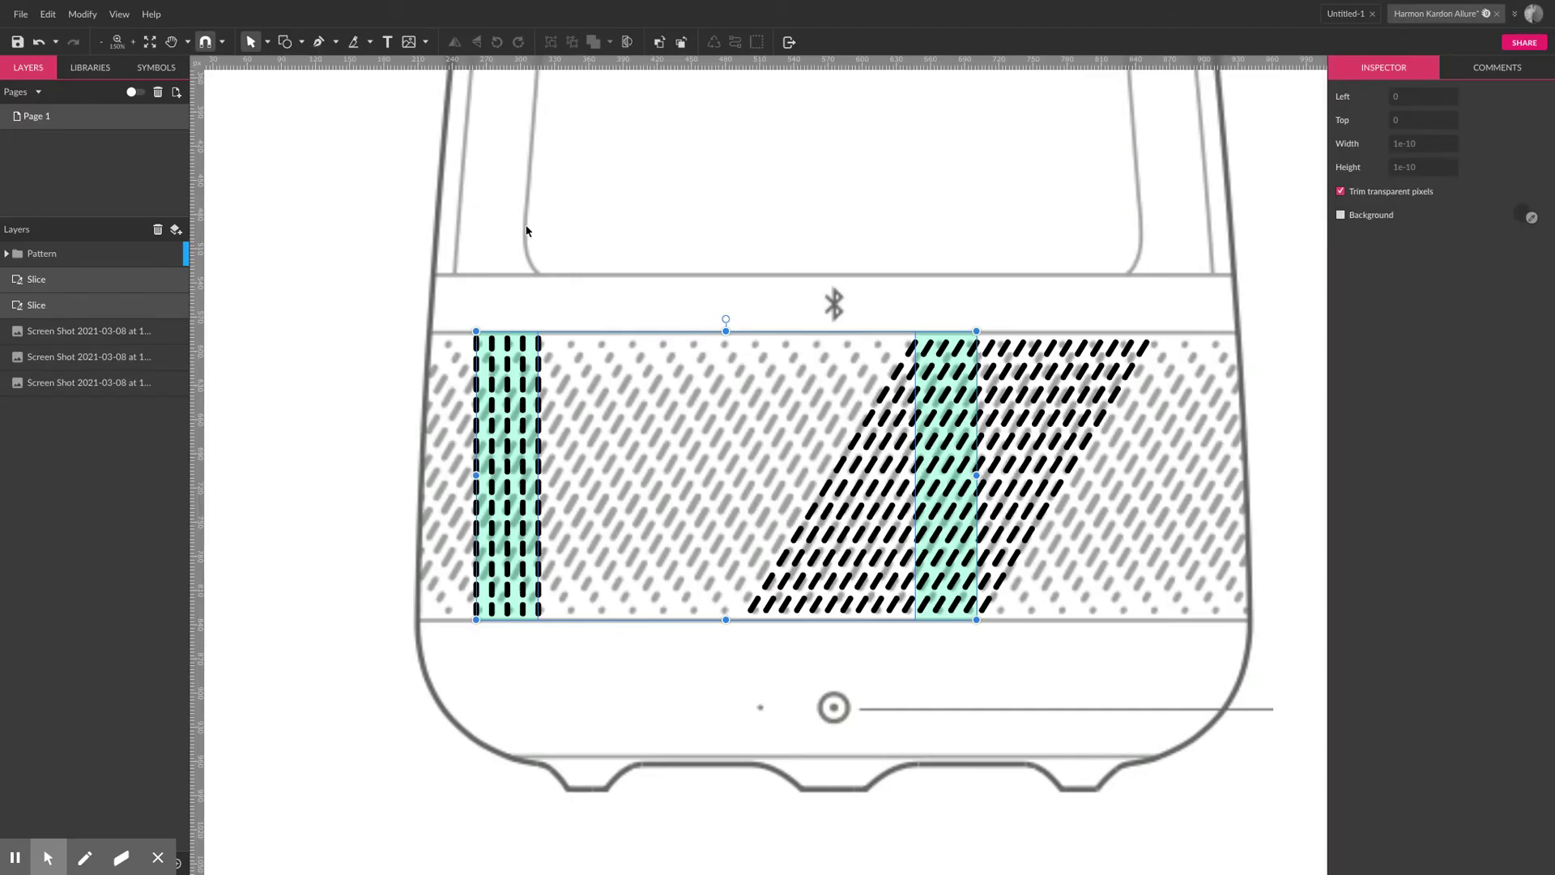
Switch to Finder, extract Untitled.zip in the Texture folder and open the extracted Untitled folder
key(super+Tab)
click(807, 458)
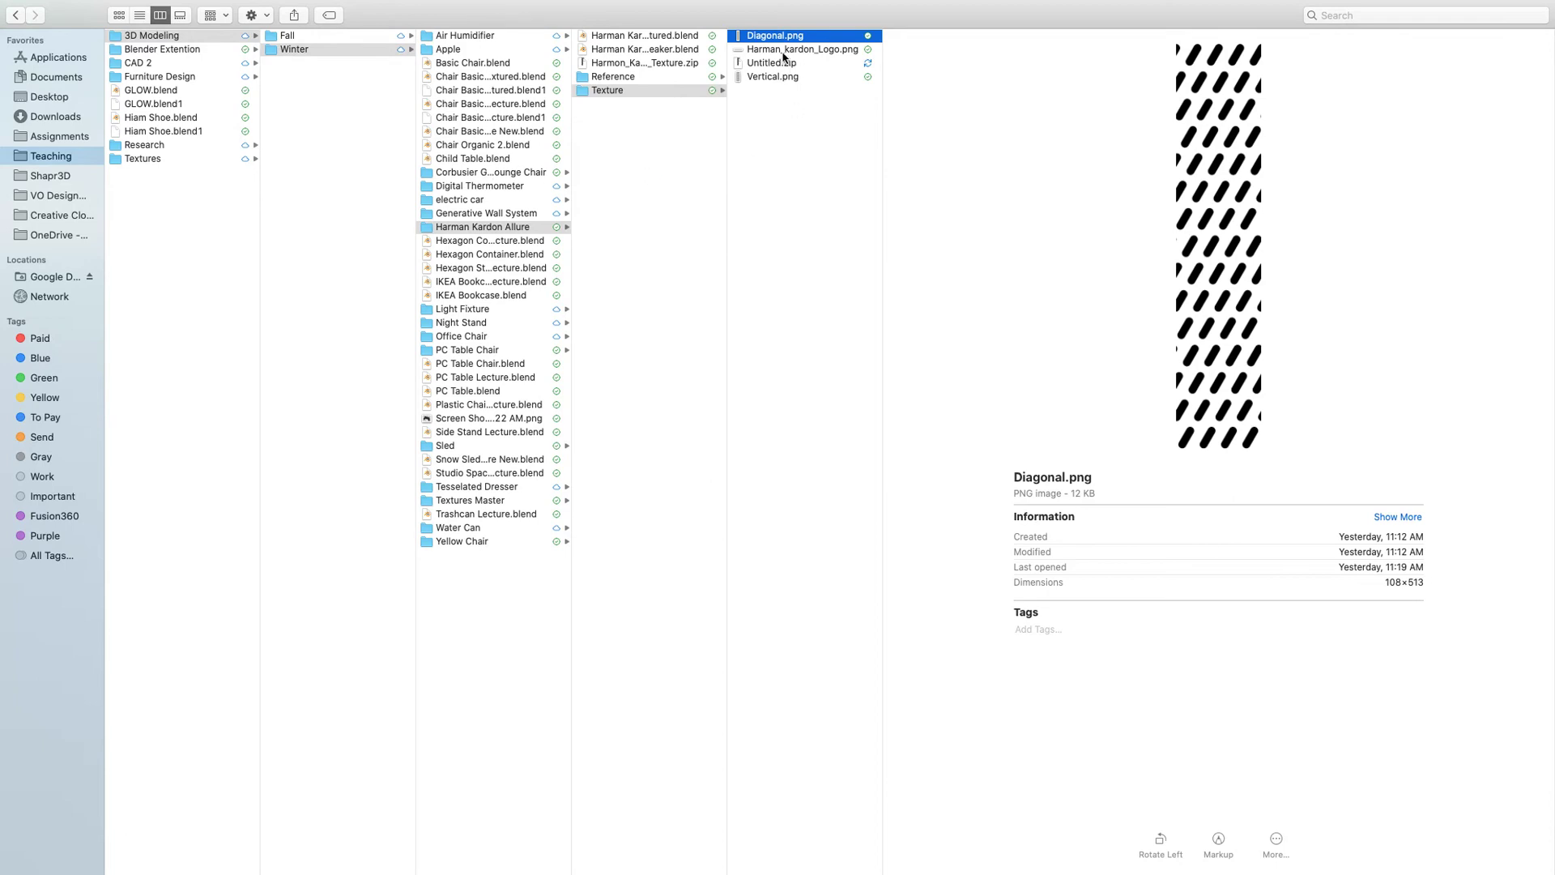
click(769, 63)
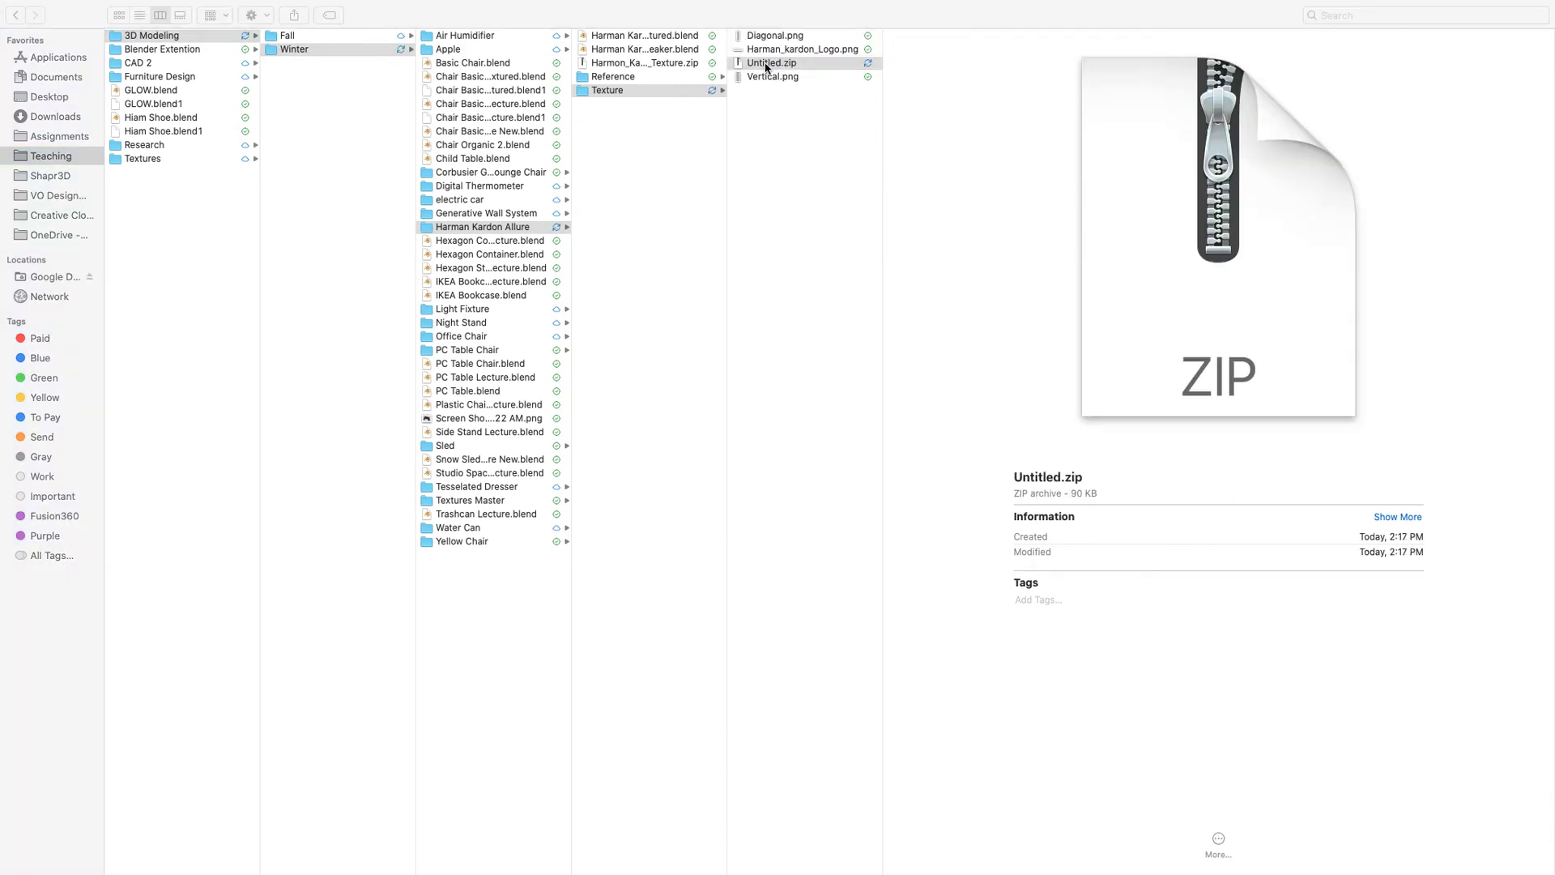
key(ctrl+Left)
key(ctrl+Right)
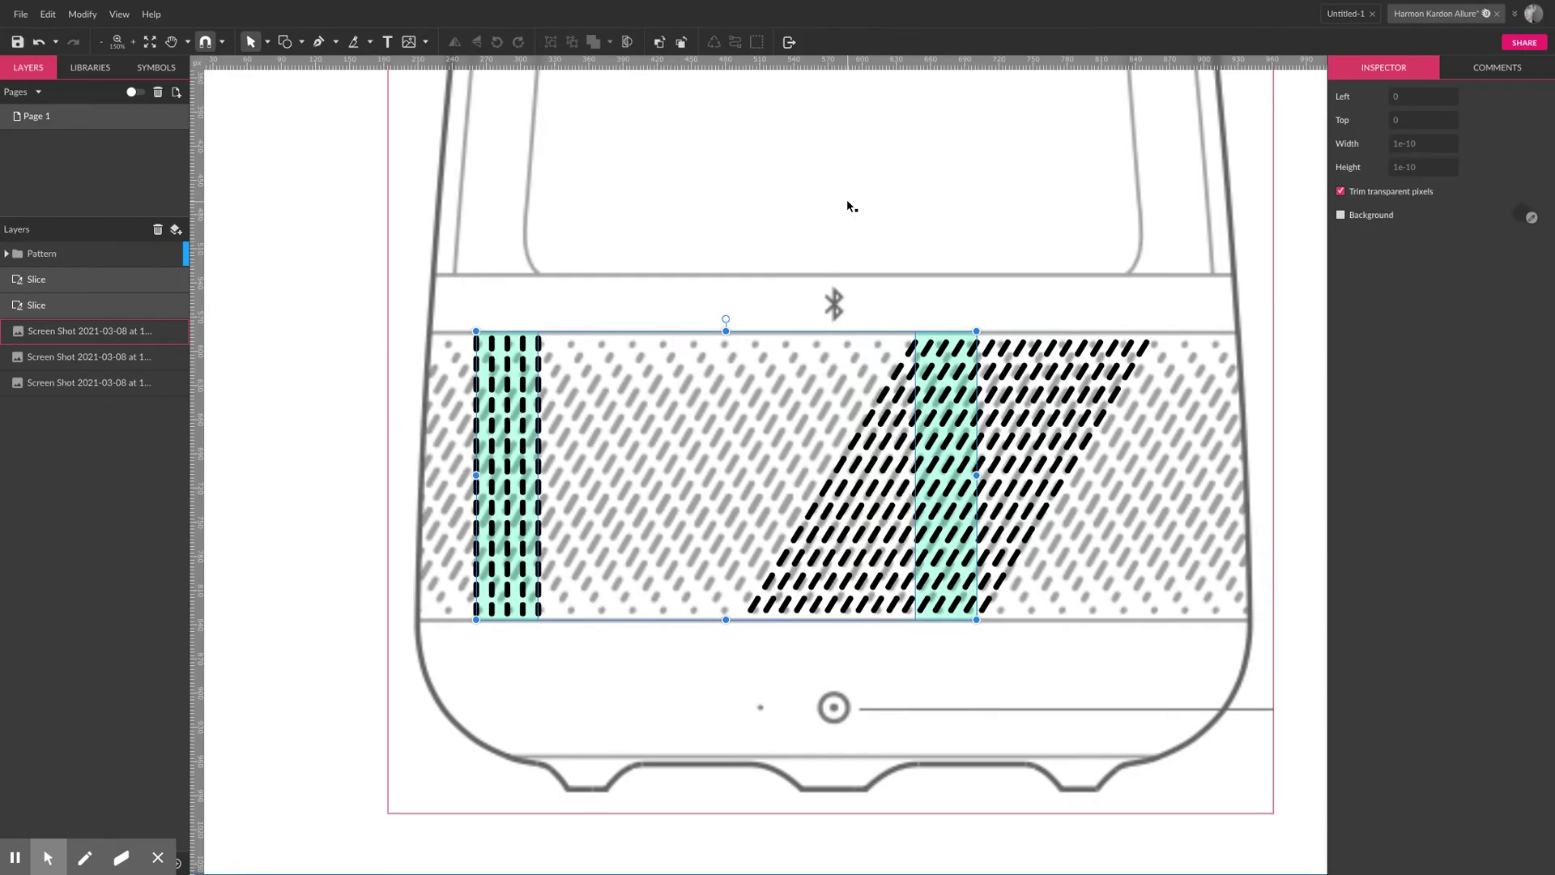
key(super+Tab)
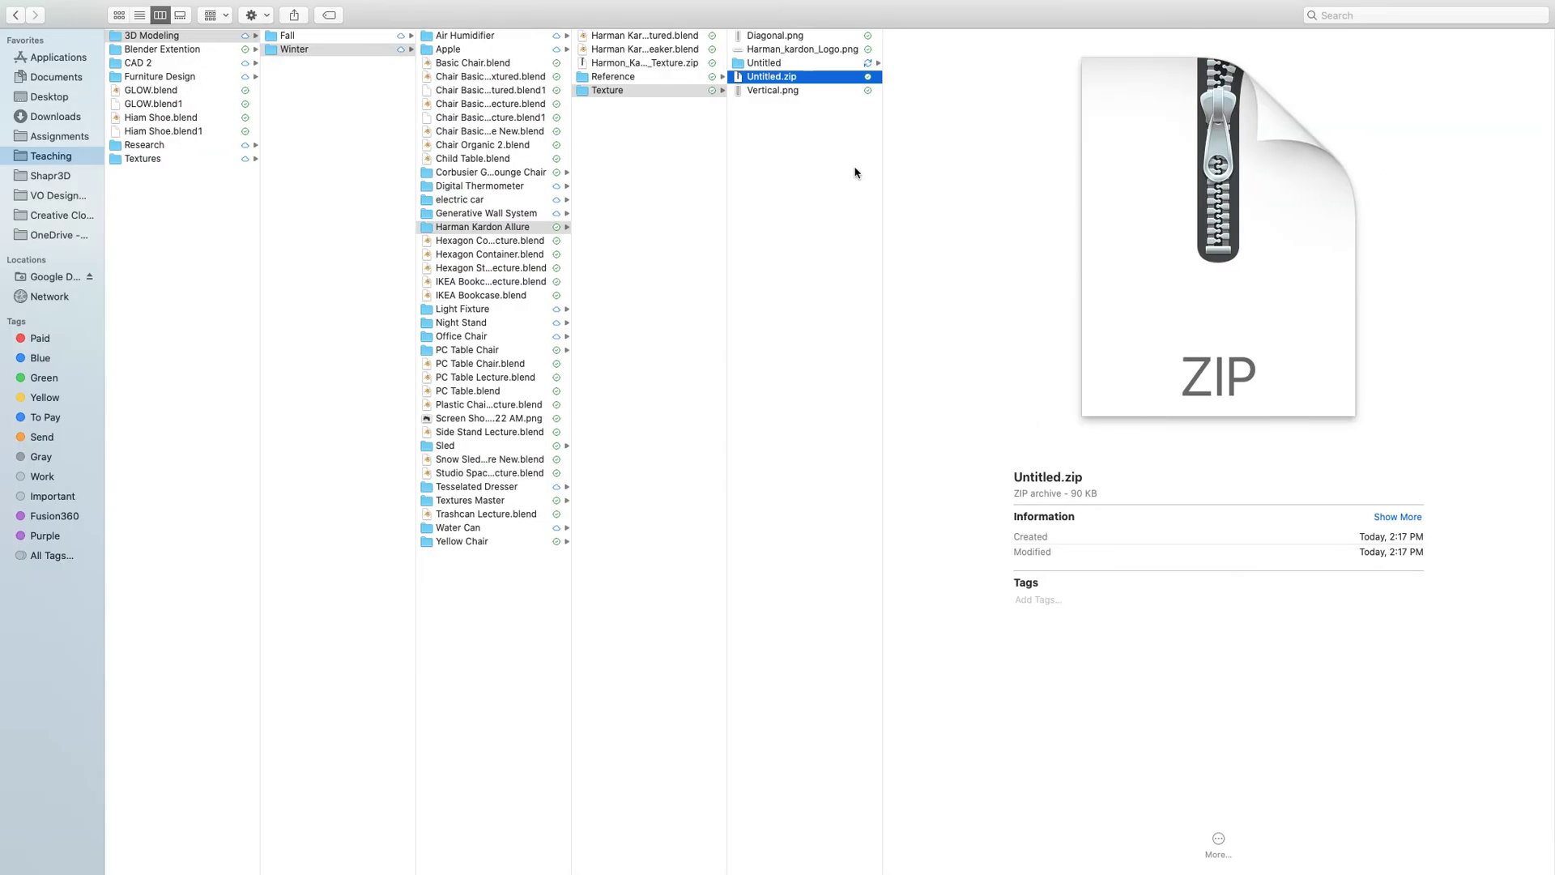
click(795, 62)
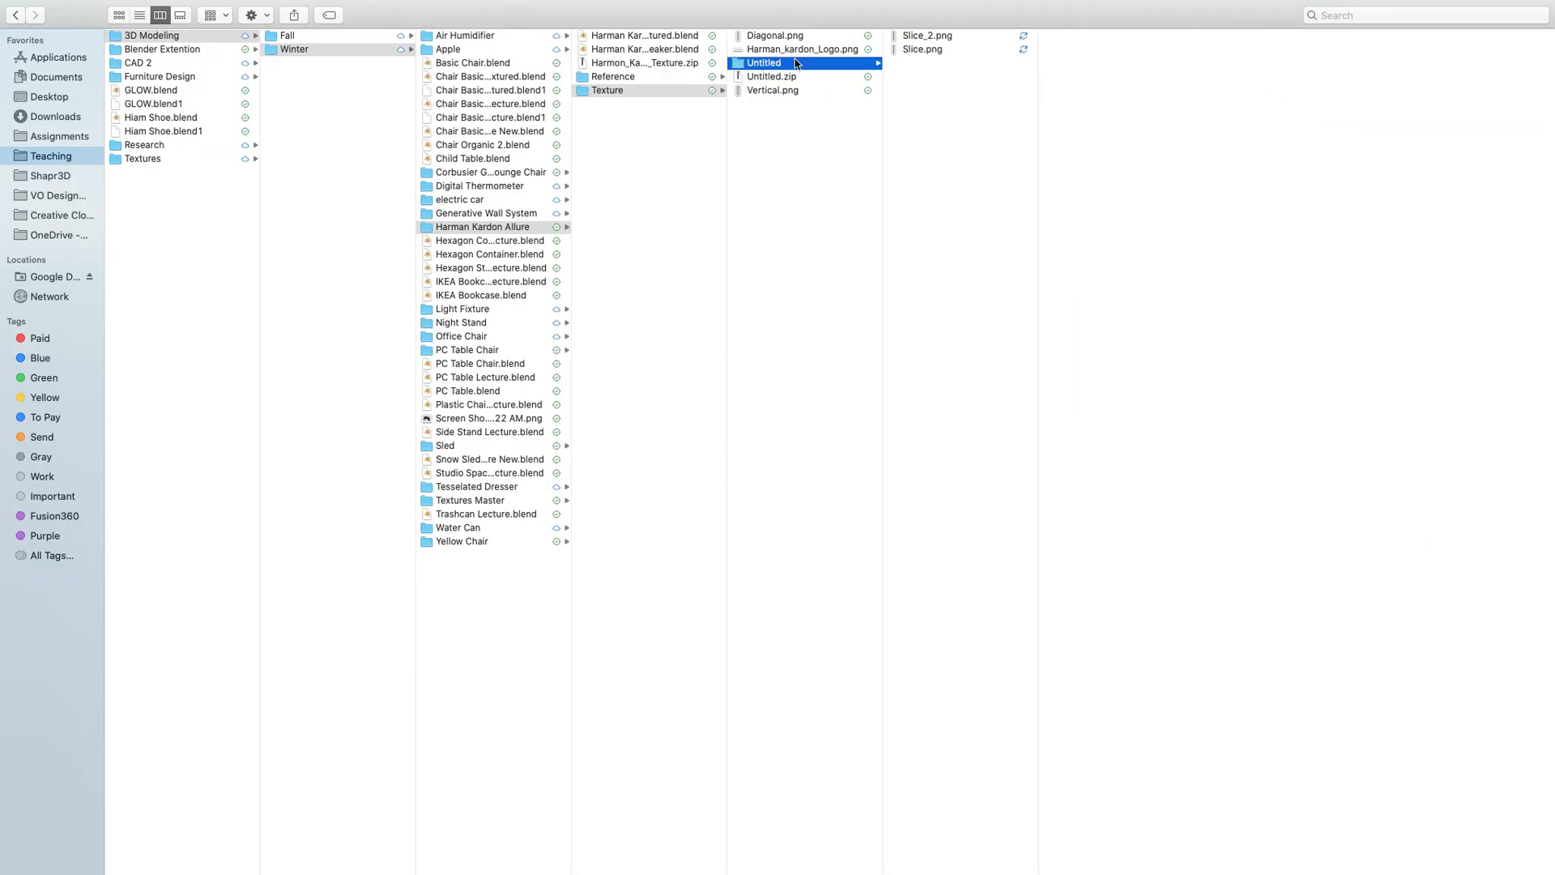
Delete the old Diagonal.png and Vertical.png from the Texture folder
click(802, 94)
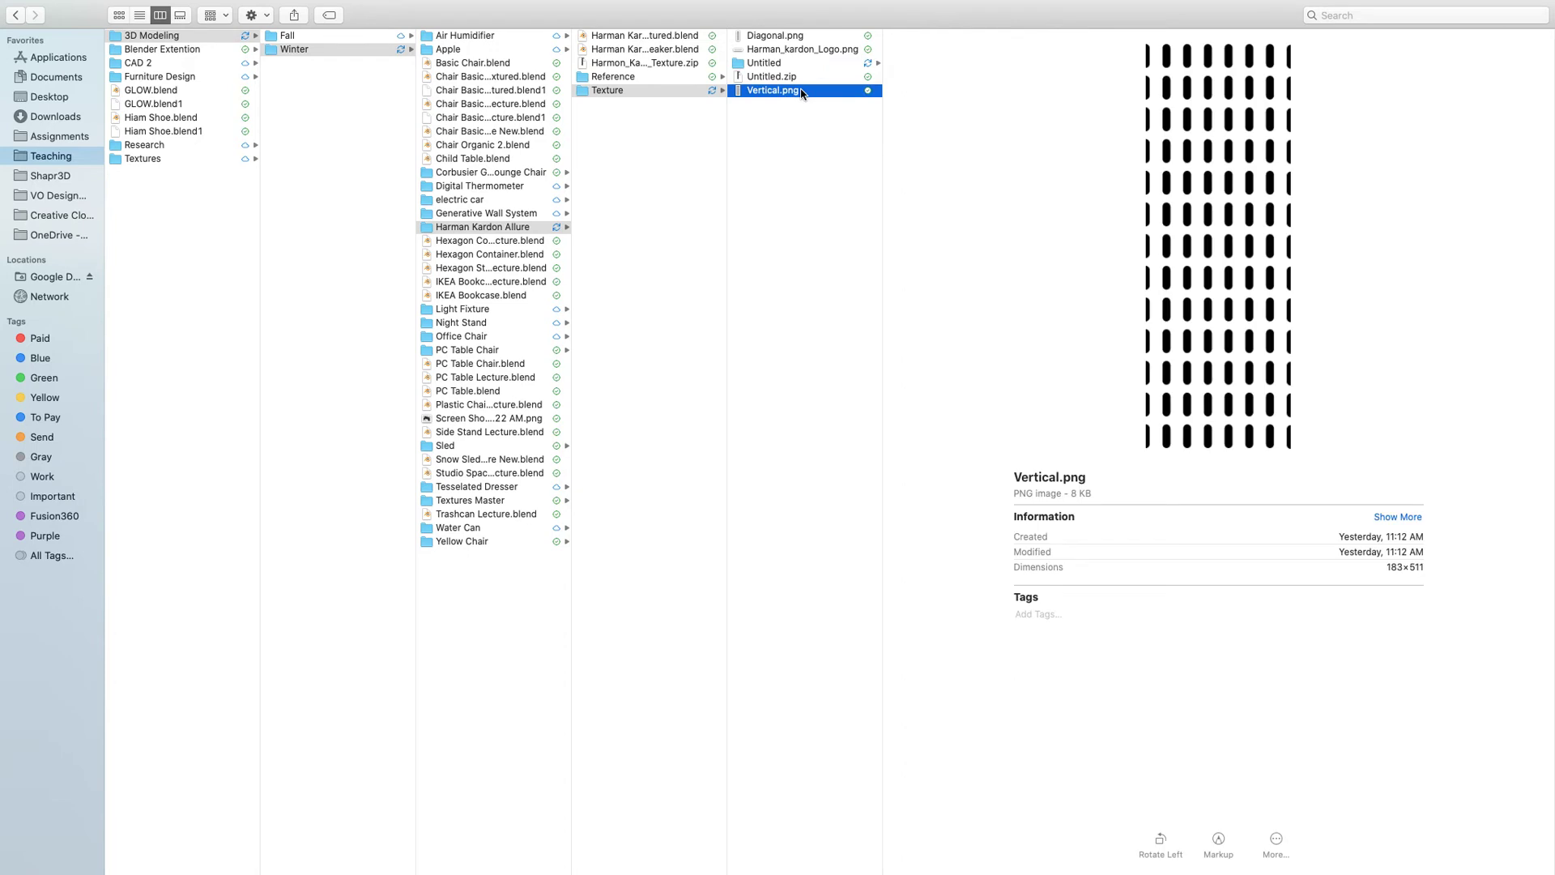
super+click(784, 37)
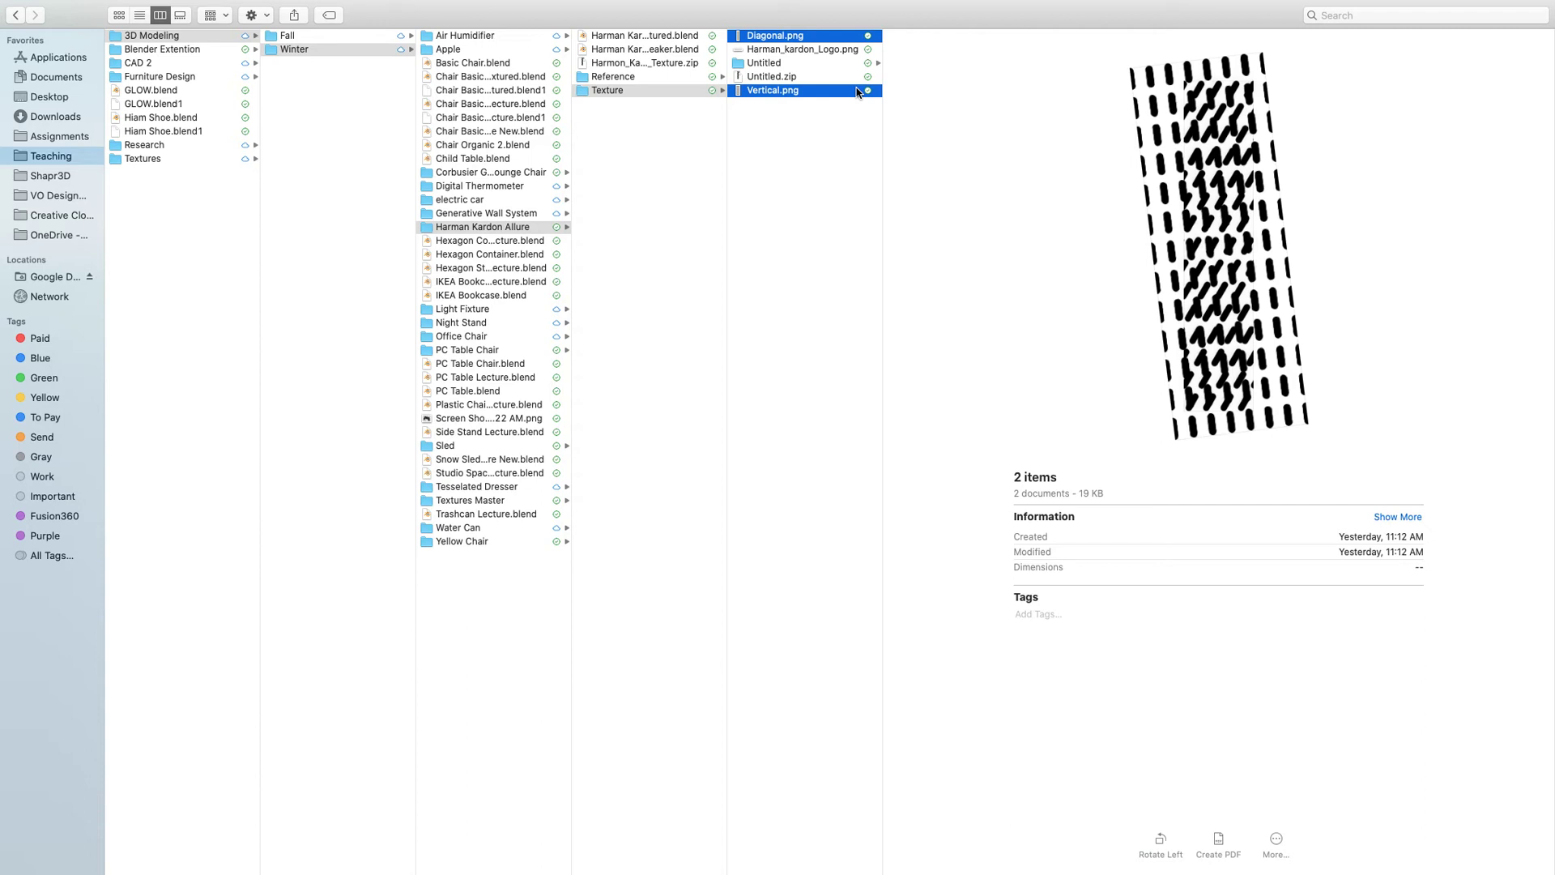
key(super+BackSpace)
Move Slice_2.png and Slice.png from the Untitled folder into the Texture folder and delete the emptied folder
click(808, 50)
click(915, 37)
shift+click(924, 52)
drag(925, 55, 791, 122)
click(769, 226)
click(763, 77)
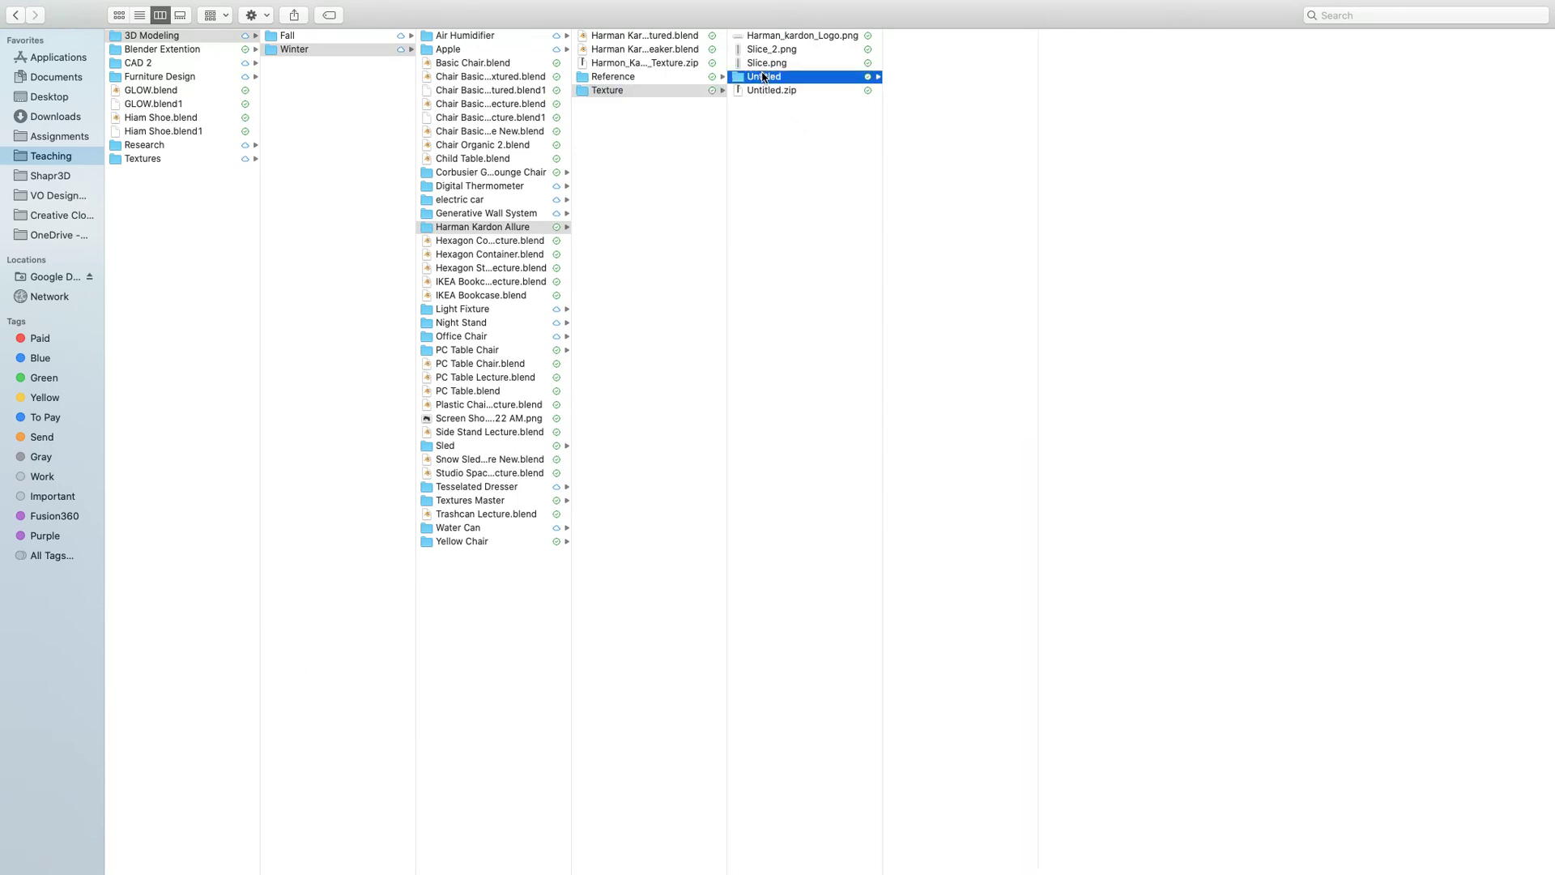
key(super+BackSpace)
Preview the exported Slice.png and Slice_2.png images, and return to the speaker drawing in Chrome
key(Up)
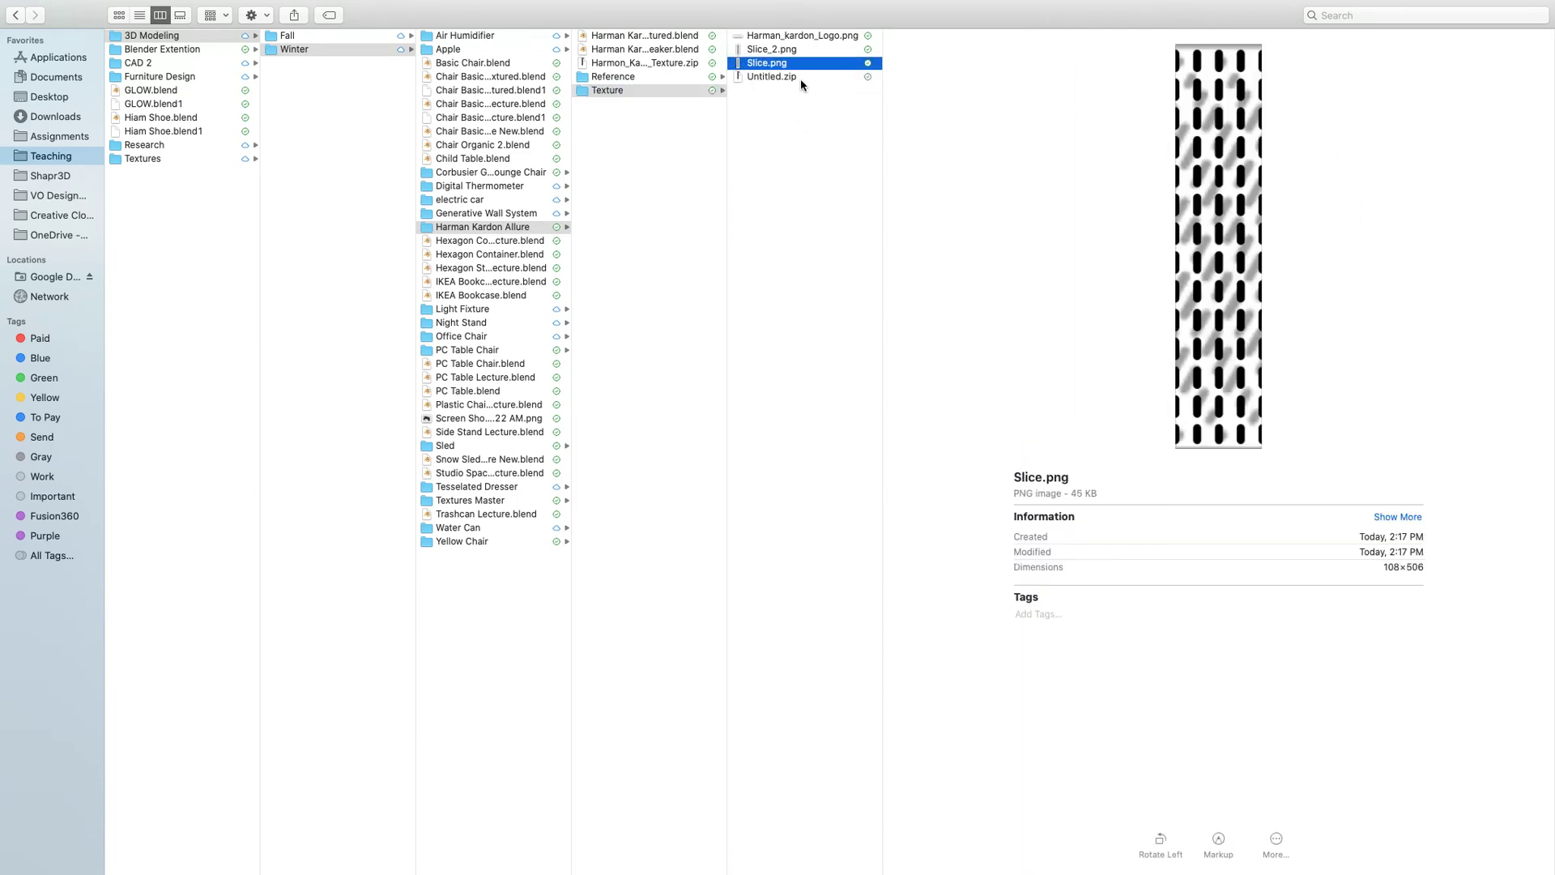
key(Up)
key(Down)
key(Up)
key(shift+Down)
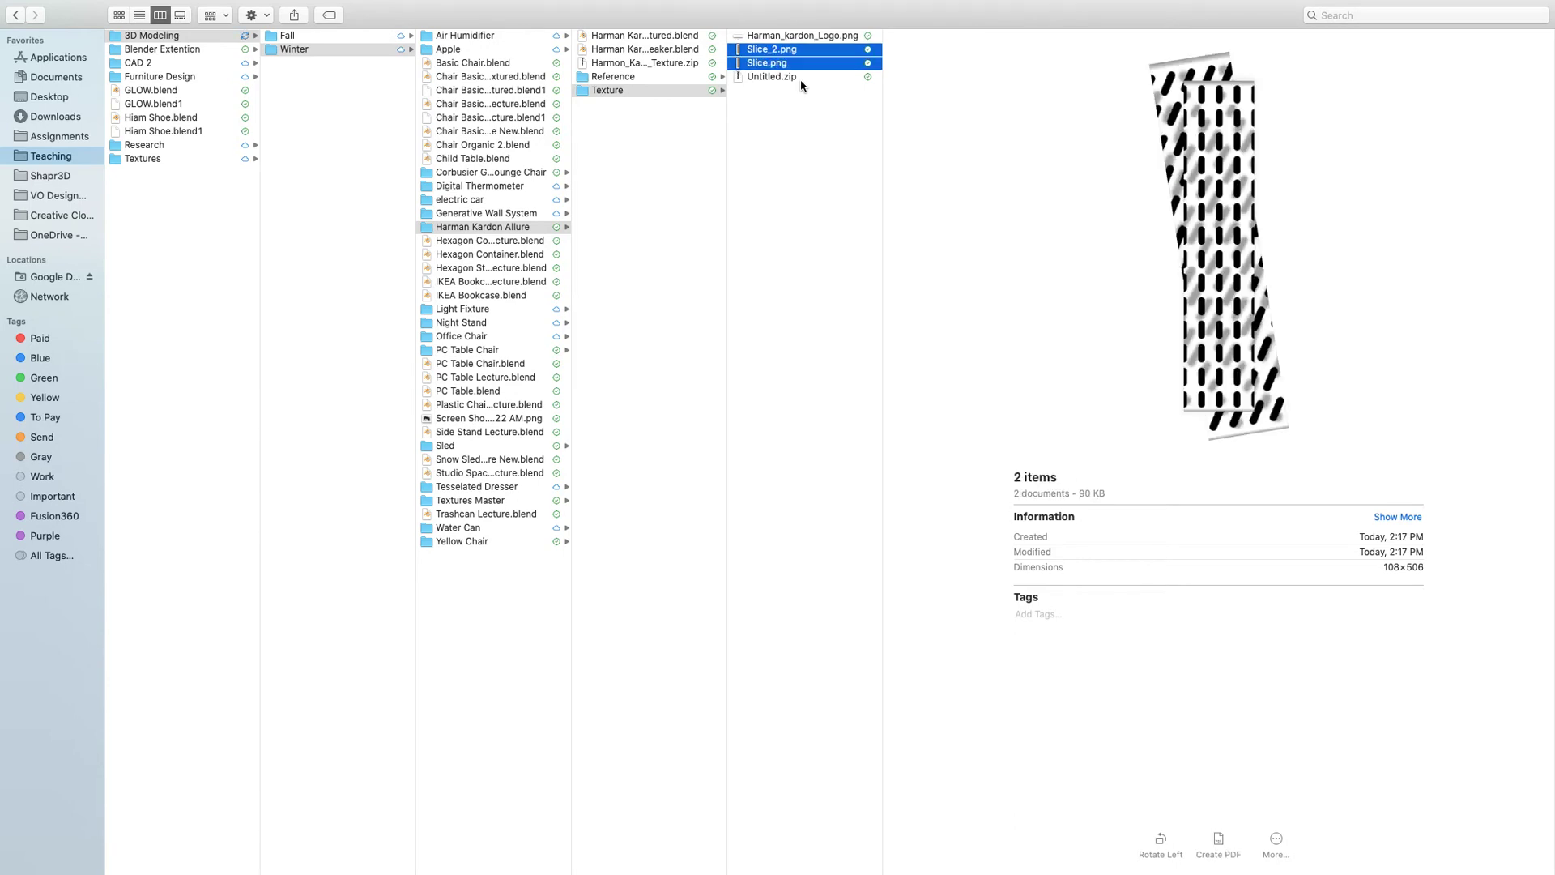
key(Down)
key(super+Tab)
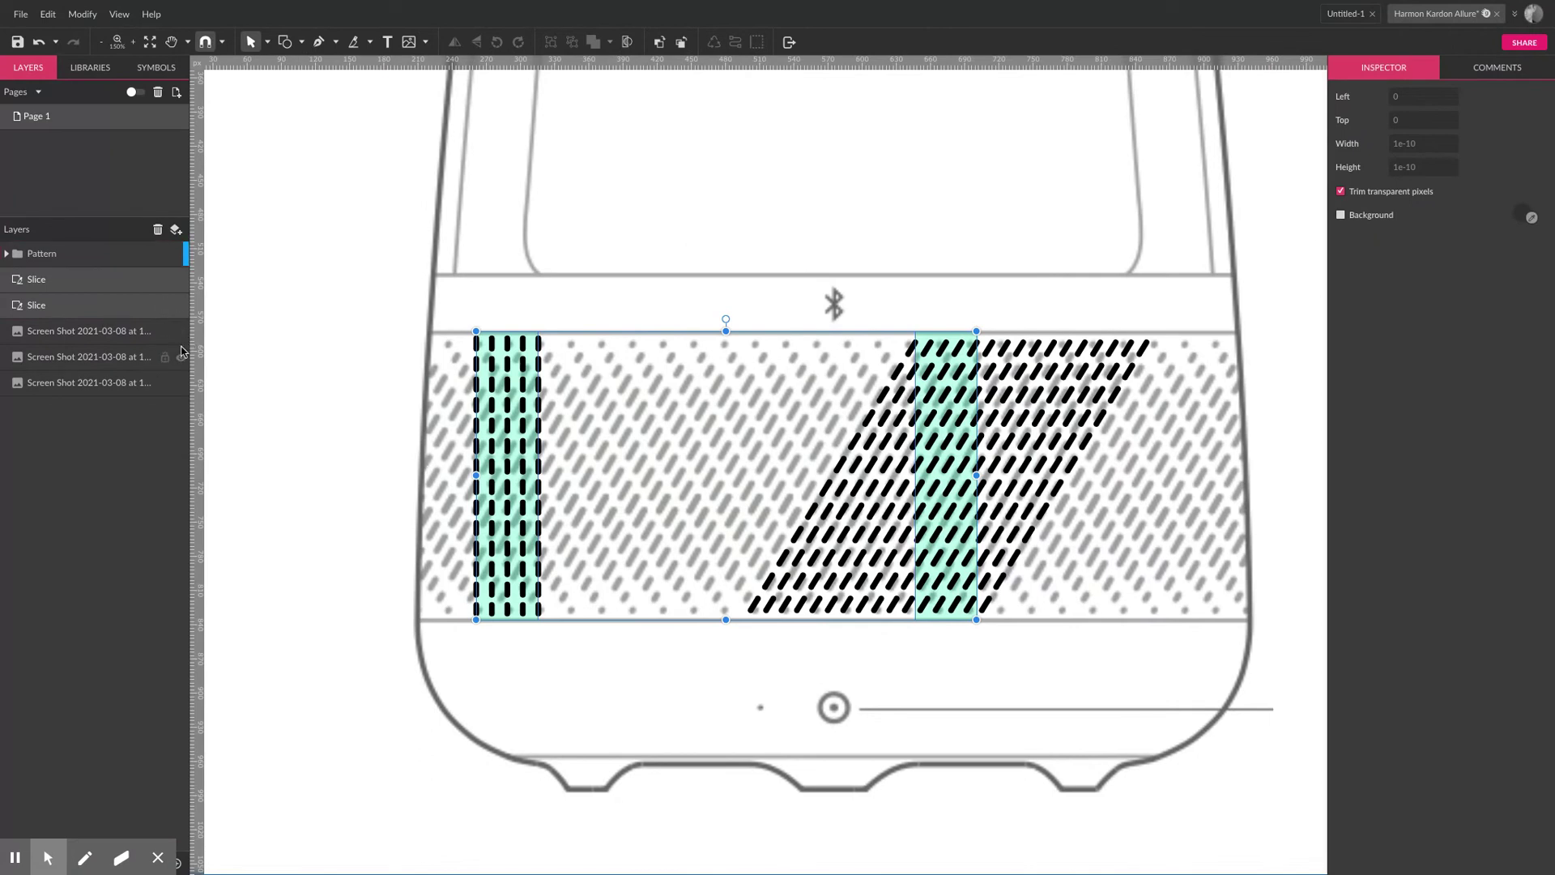
Hide the three Screen Shot reference layers so only the perforation patterns and slices remain on the canvas
click(180, 331)
click(180, 357)
click(180, 383)
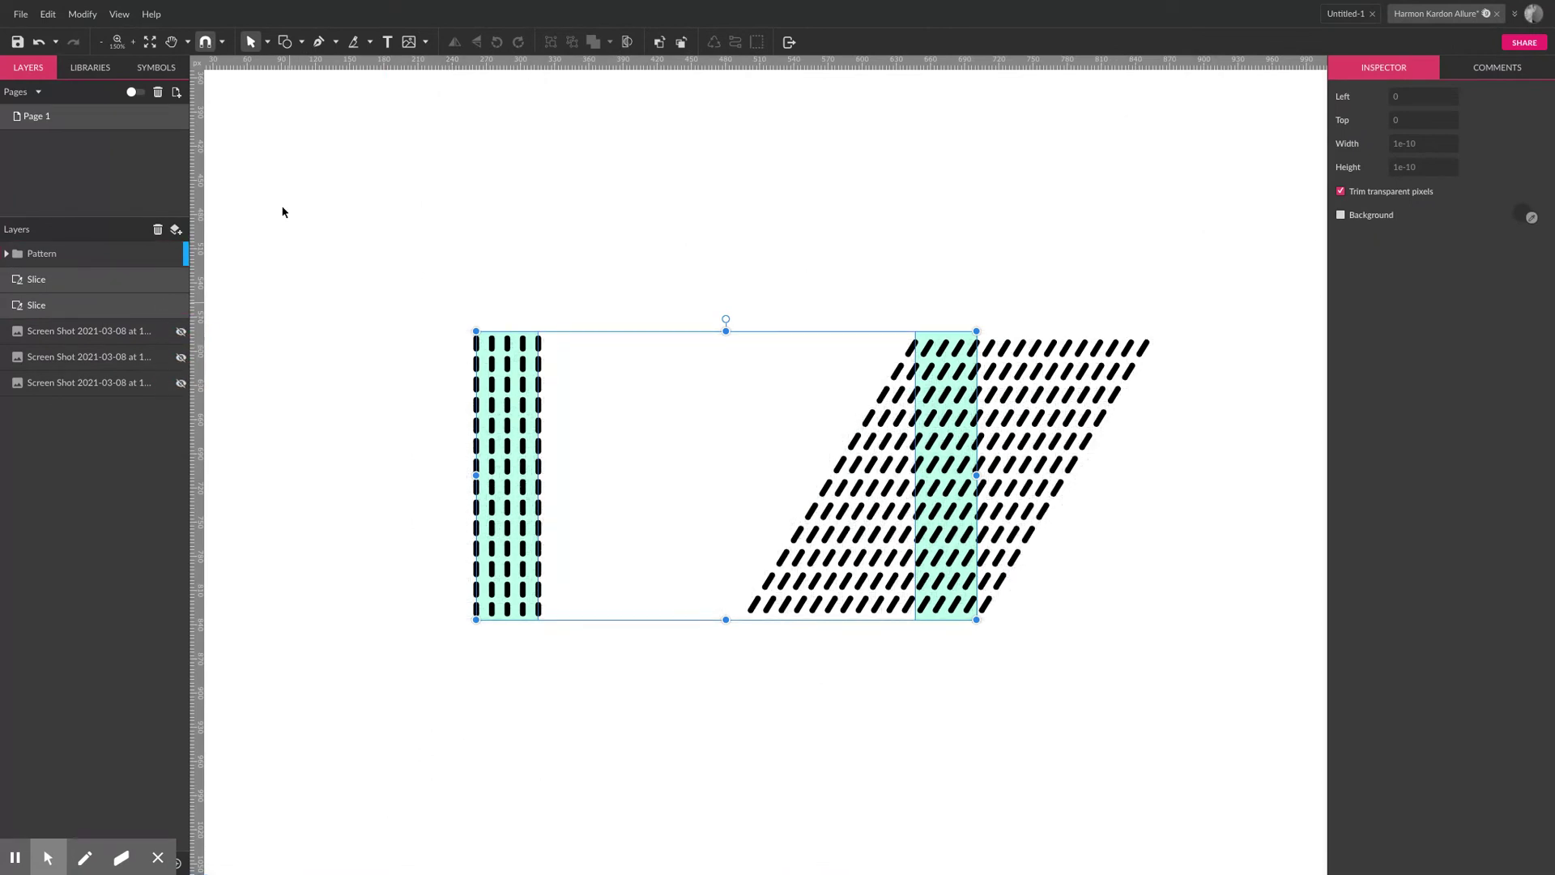
Export both selected slices as 2x PNGs with a transparent background to the Texture folder, replacing the existing Untitled.zip
click(20, 14)
mouse_move(65, 289)
click(220, 300)
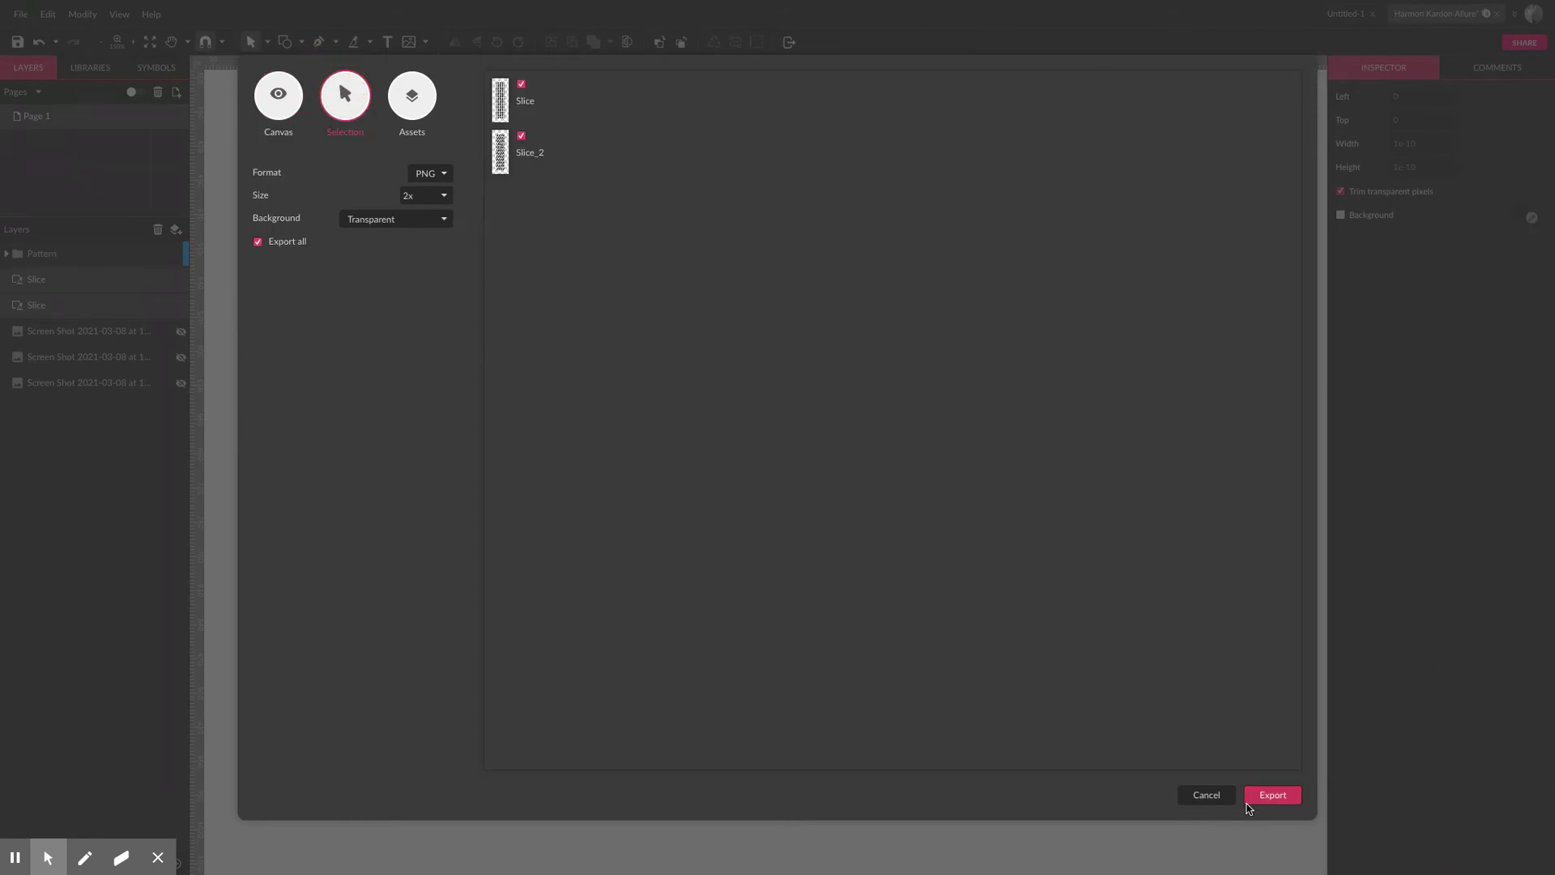
click(1270, 795)
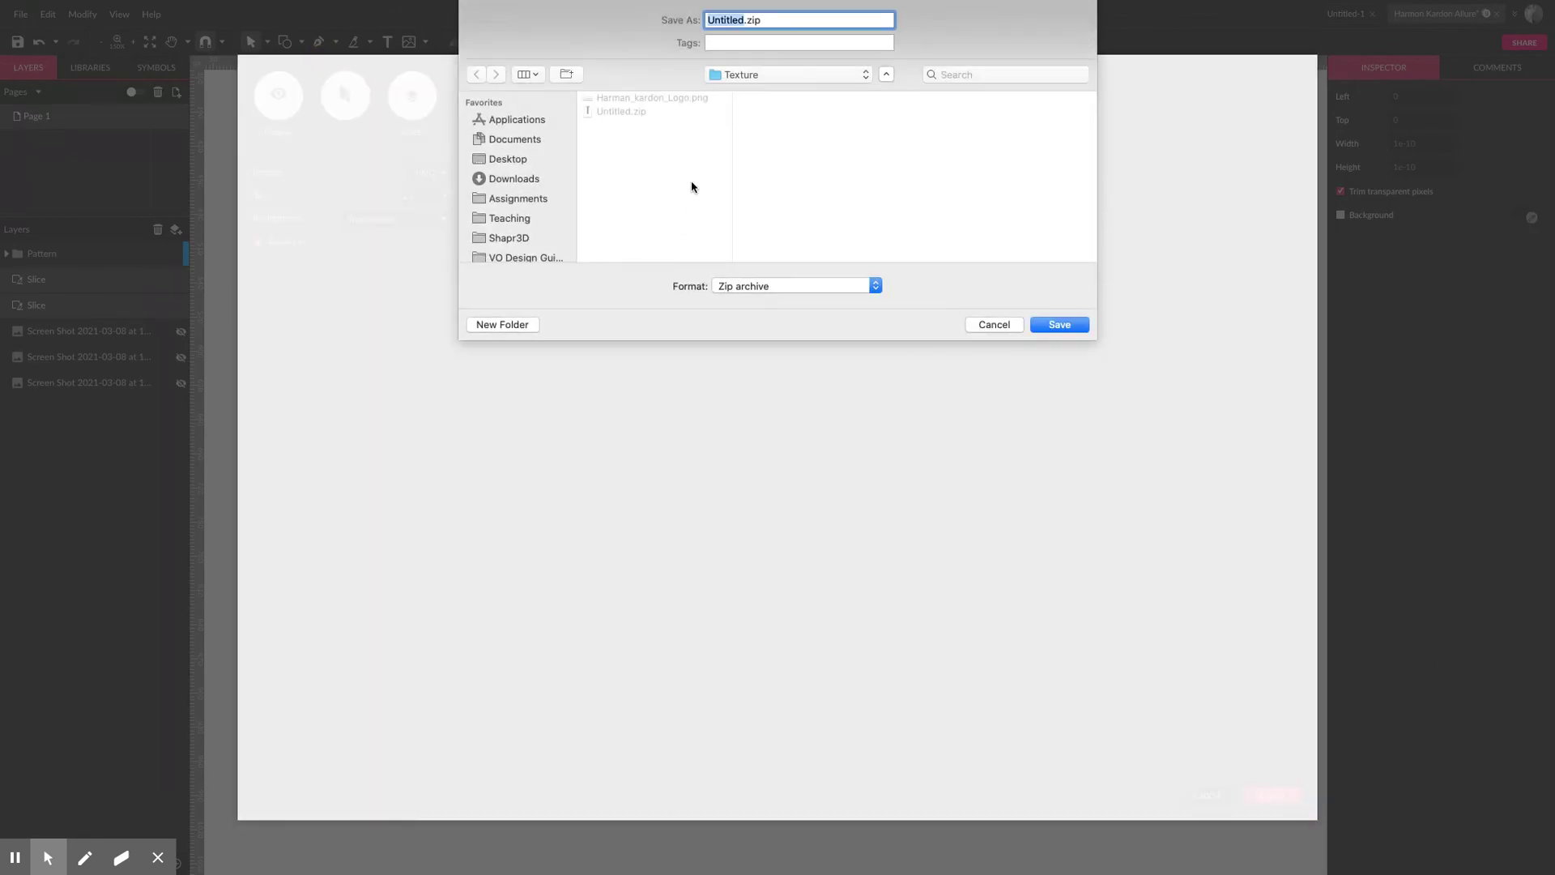
click(1066, 324)
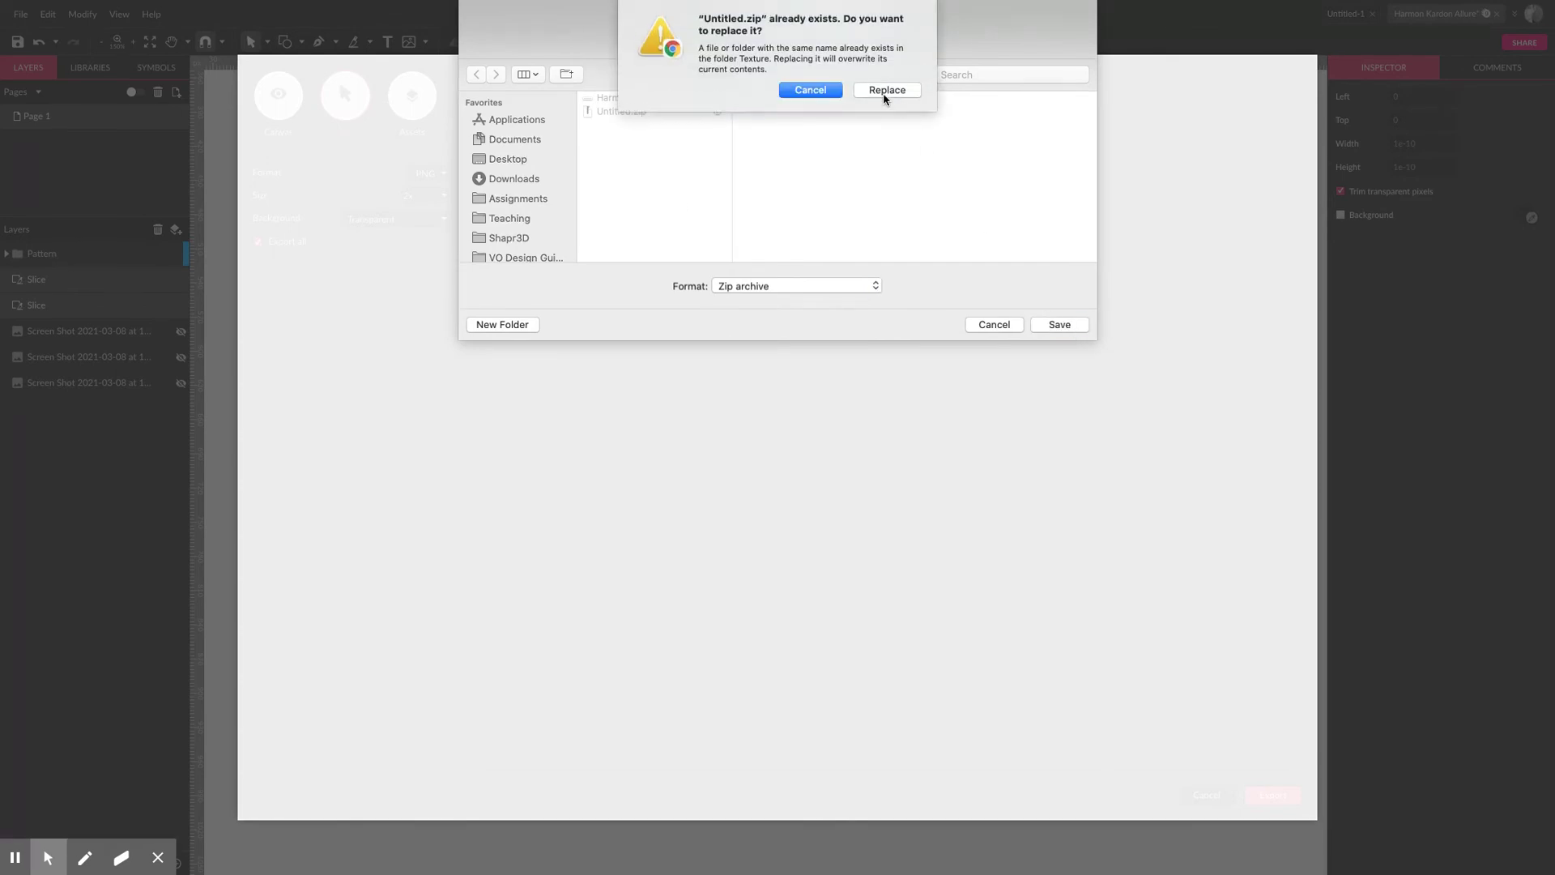
click(889, 92)
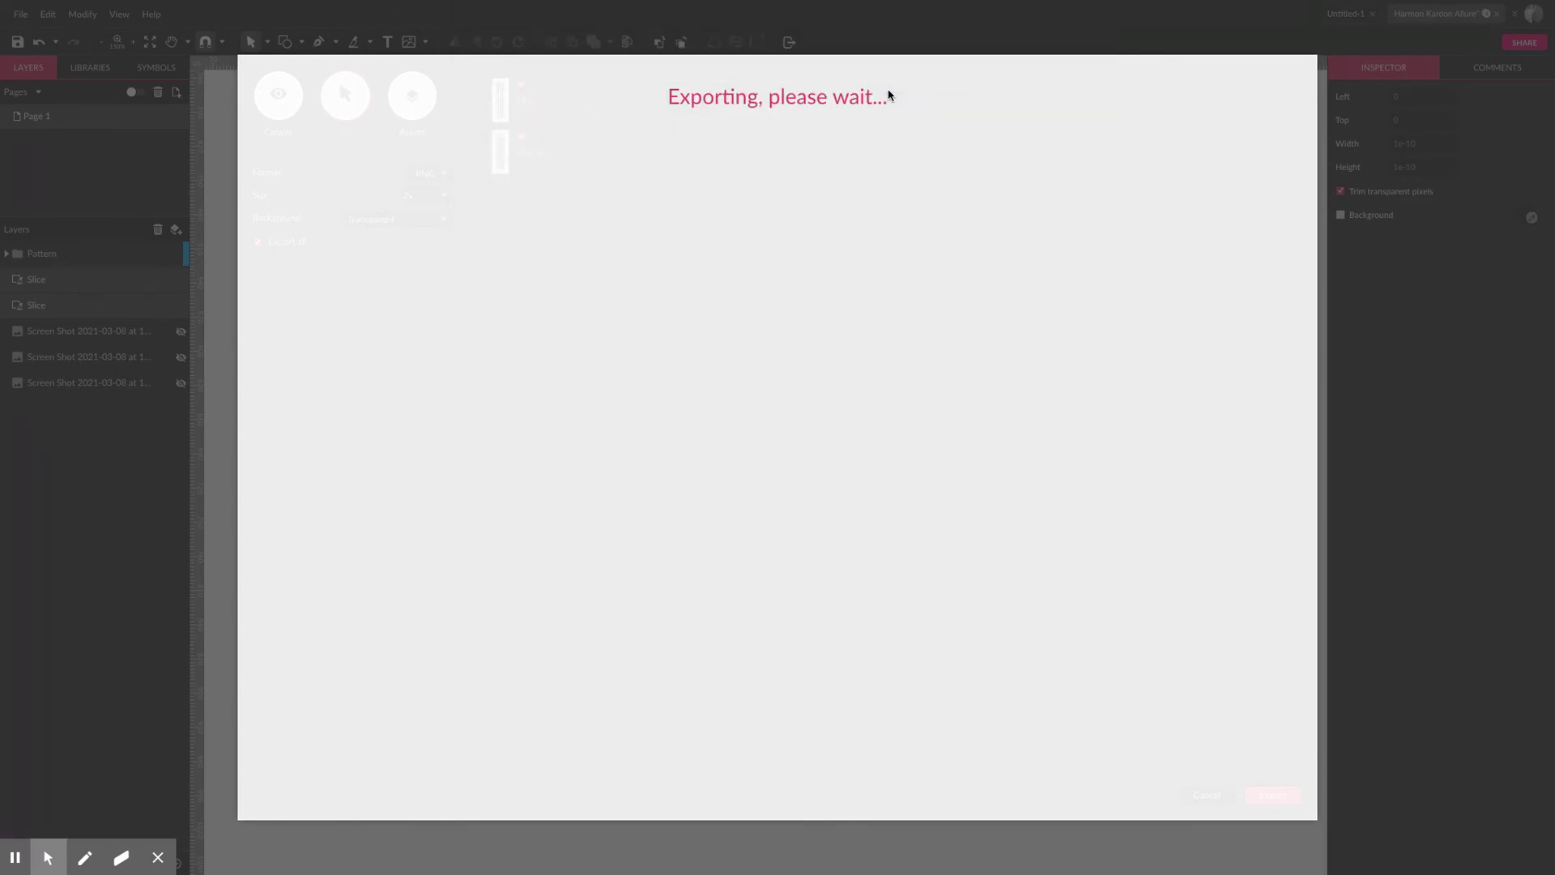
Switch to Finder, extract Untitled.zip in the Texture folder and open the extracted Untitled folder
key(super+Tab)
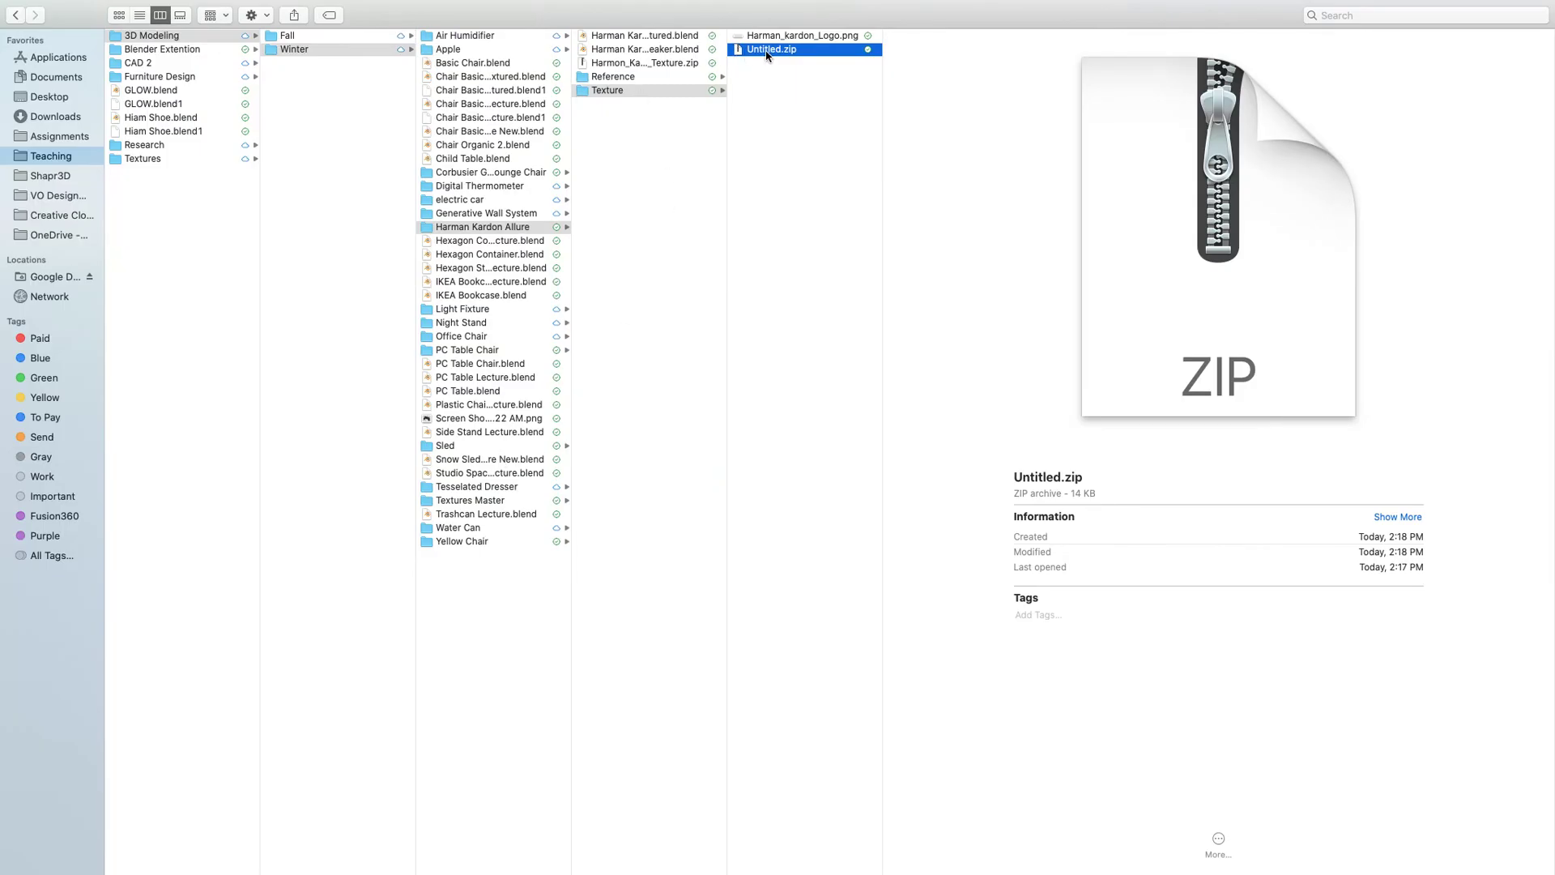
double_click(765, 49)
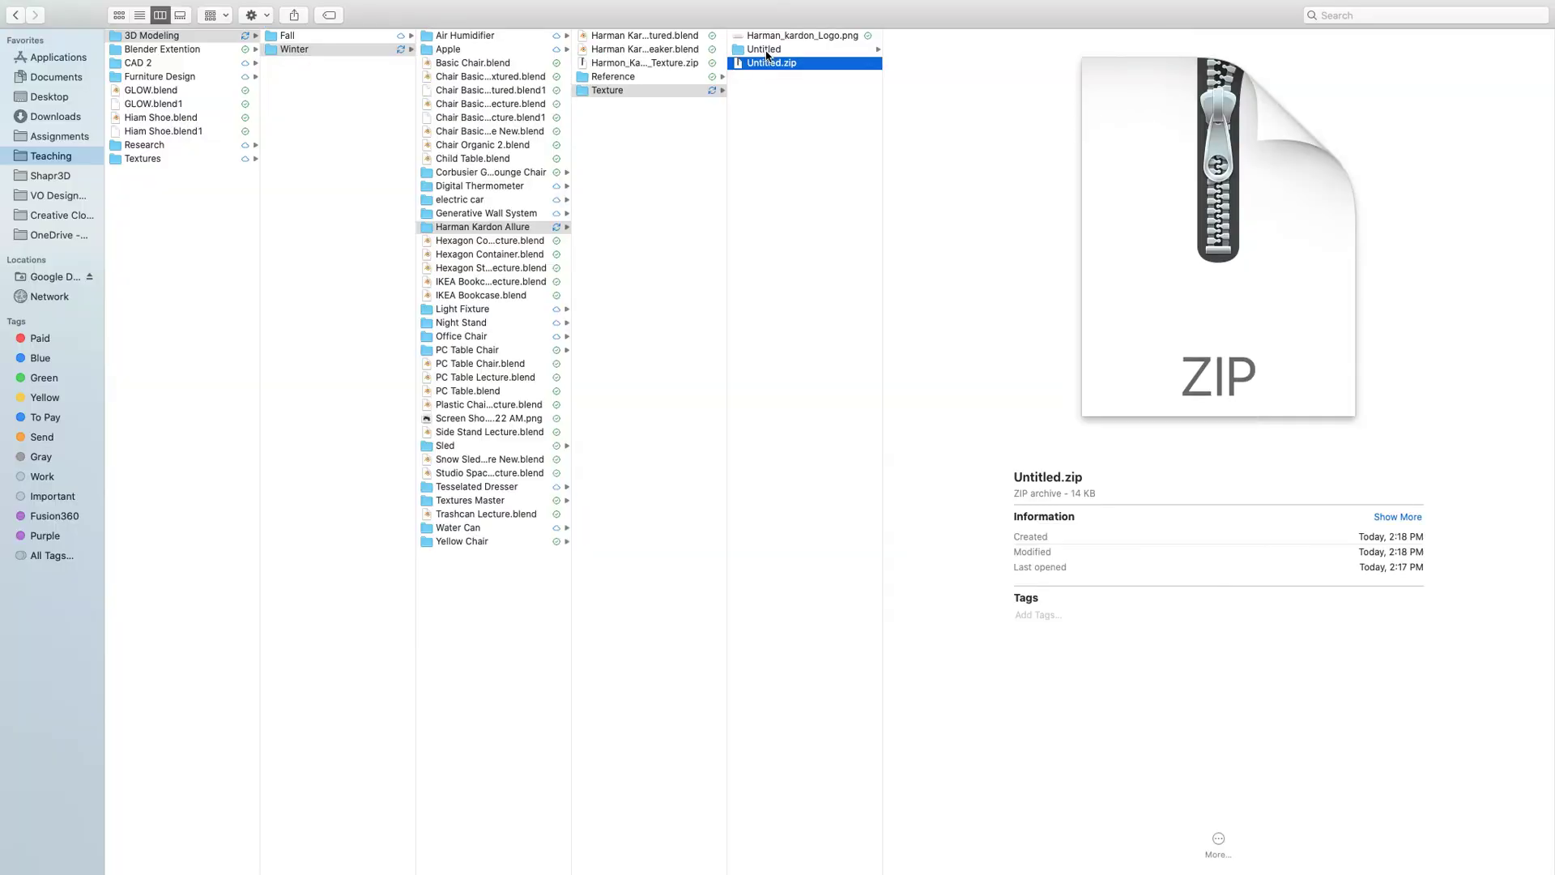
click(764, 49)
Move both slice images from the Untitled folder into the Texture folder, and delete the Untitled folder and Untitled.zip
click(939, 49)
shift+click(939, 35)
drag(918, 48, 804, 98)
shift+click(762, 92)
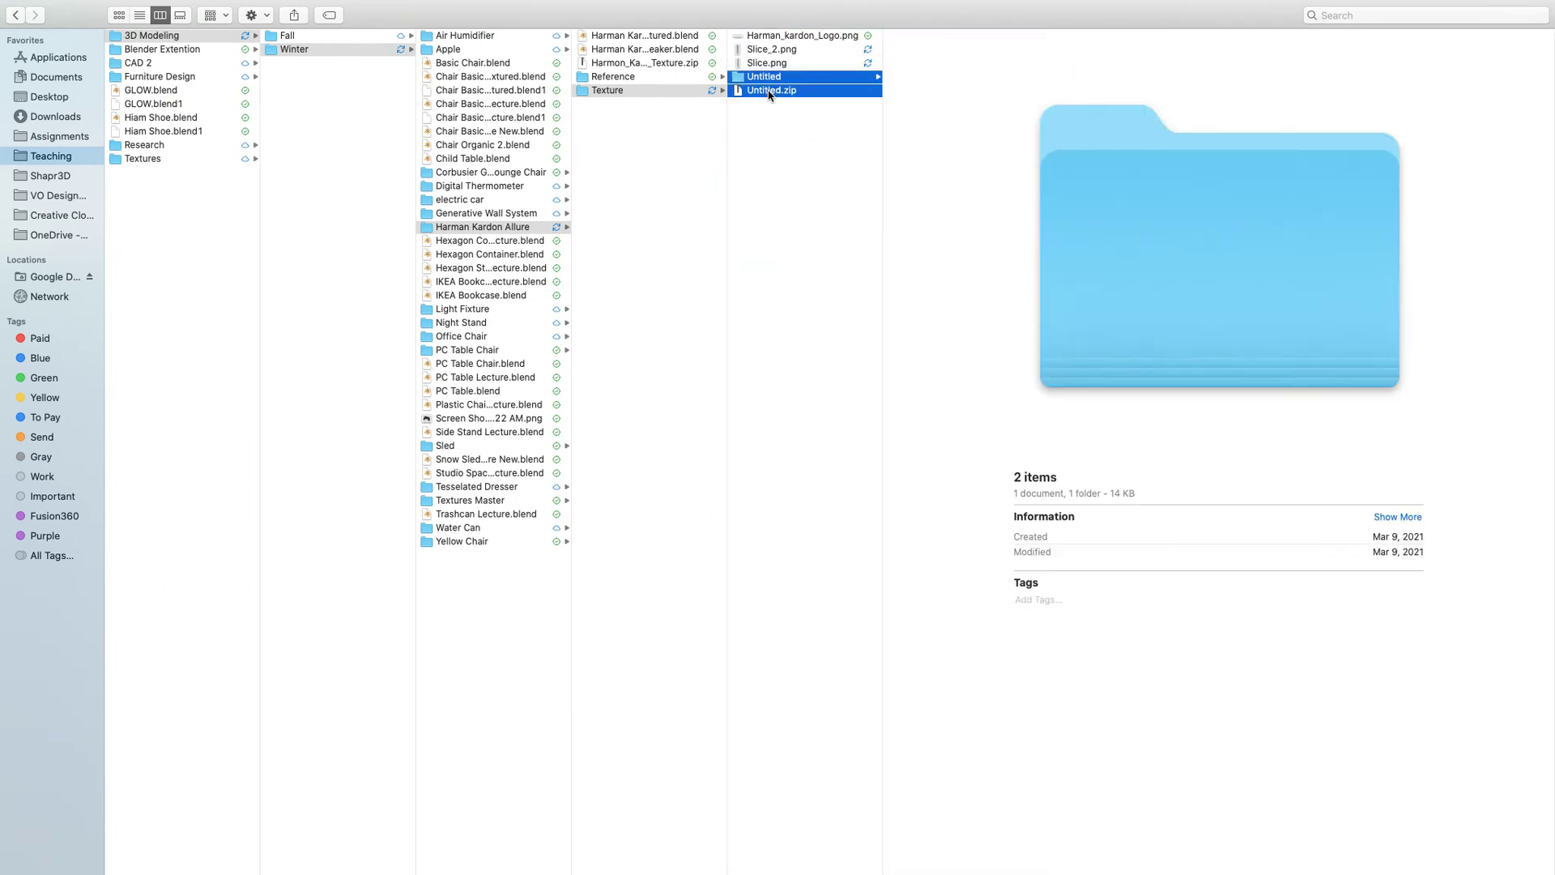
key(super+BackSpace)
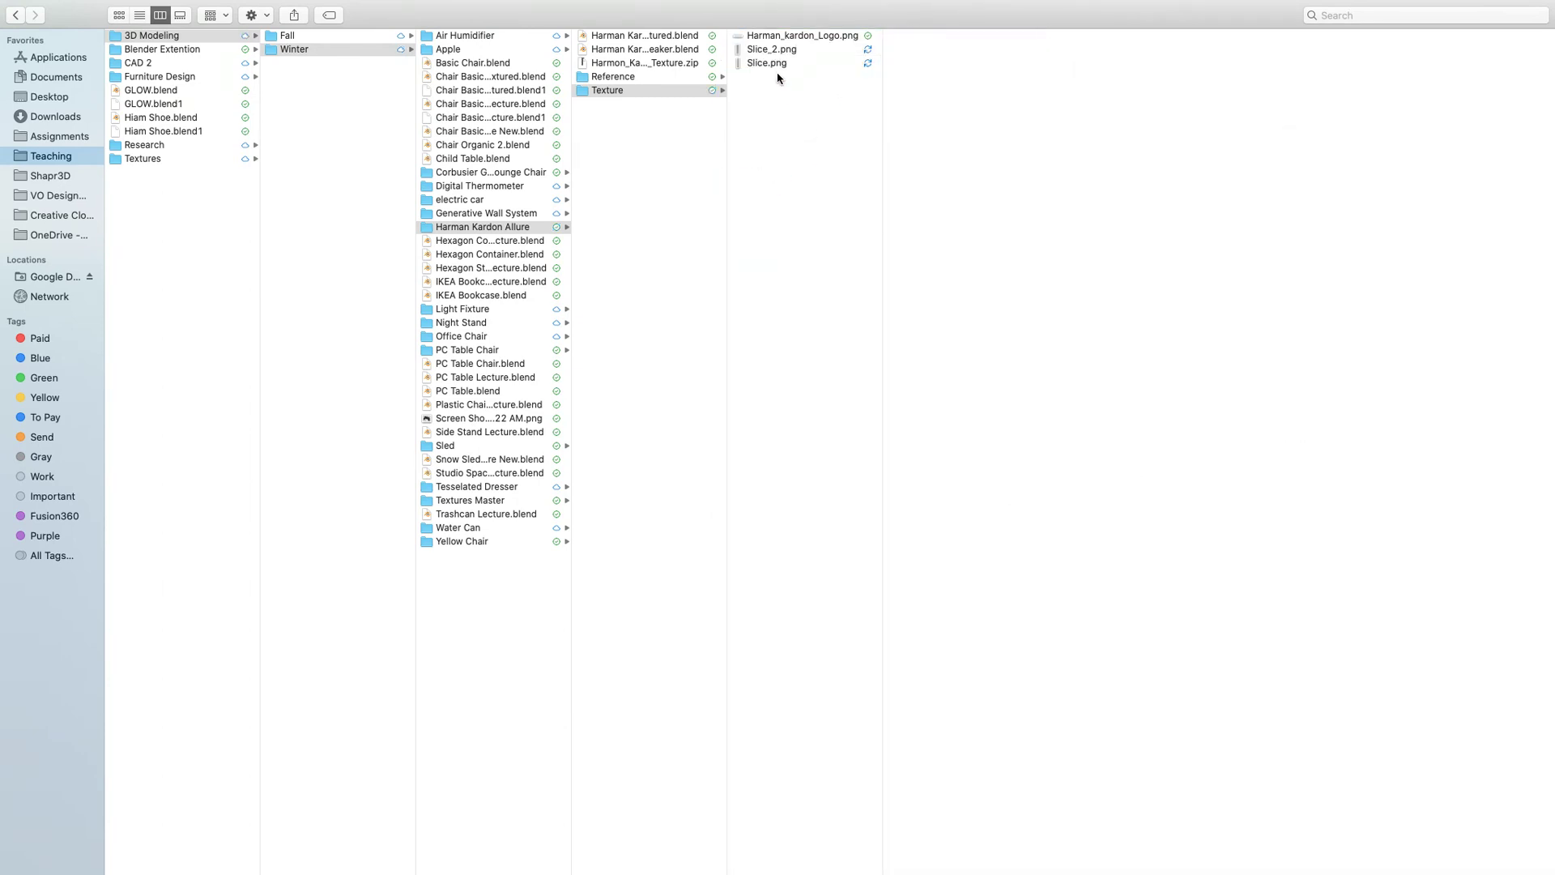
Rename Slice.png, the vertical perforation image, as Vertical.png
click(783, 67)
key(Up)
key(Down)
key(Return)
text(Vertical)
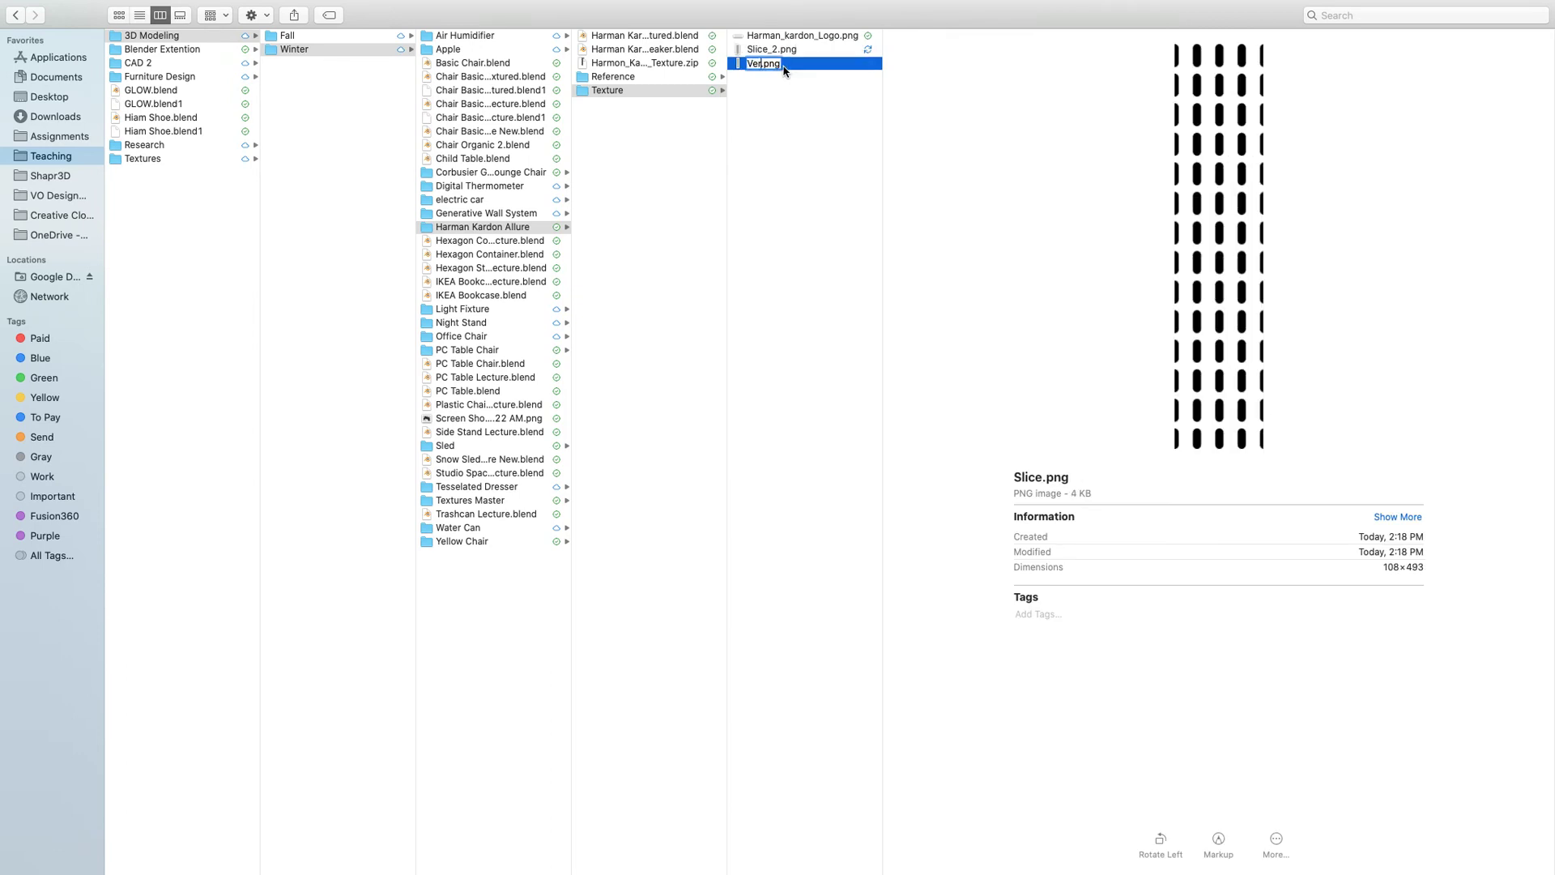
key(Return)
Rename Slice_2.png, the slanted perforation image, as Diagonal.png
key(Up)
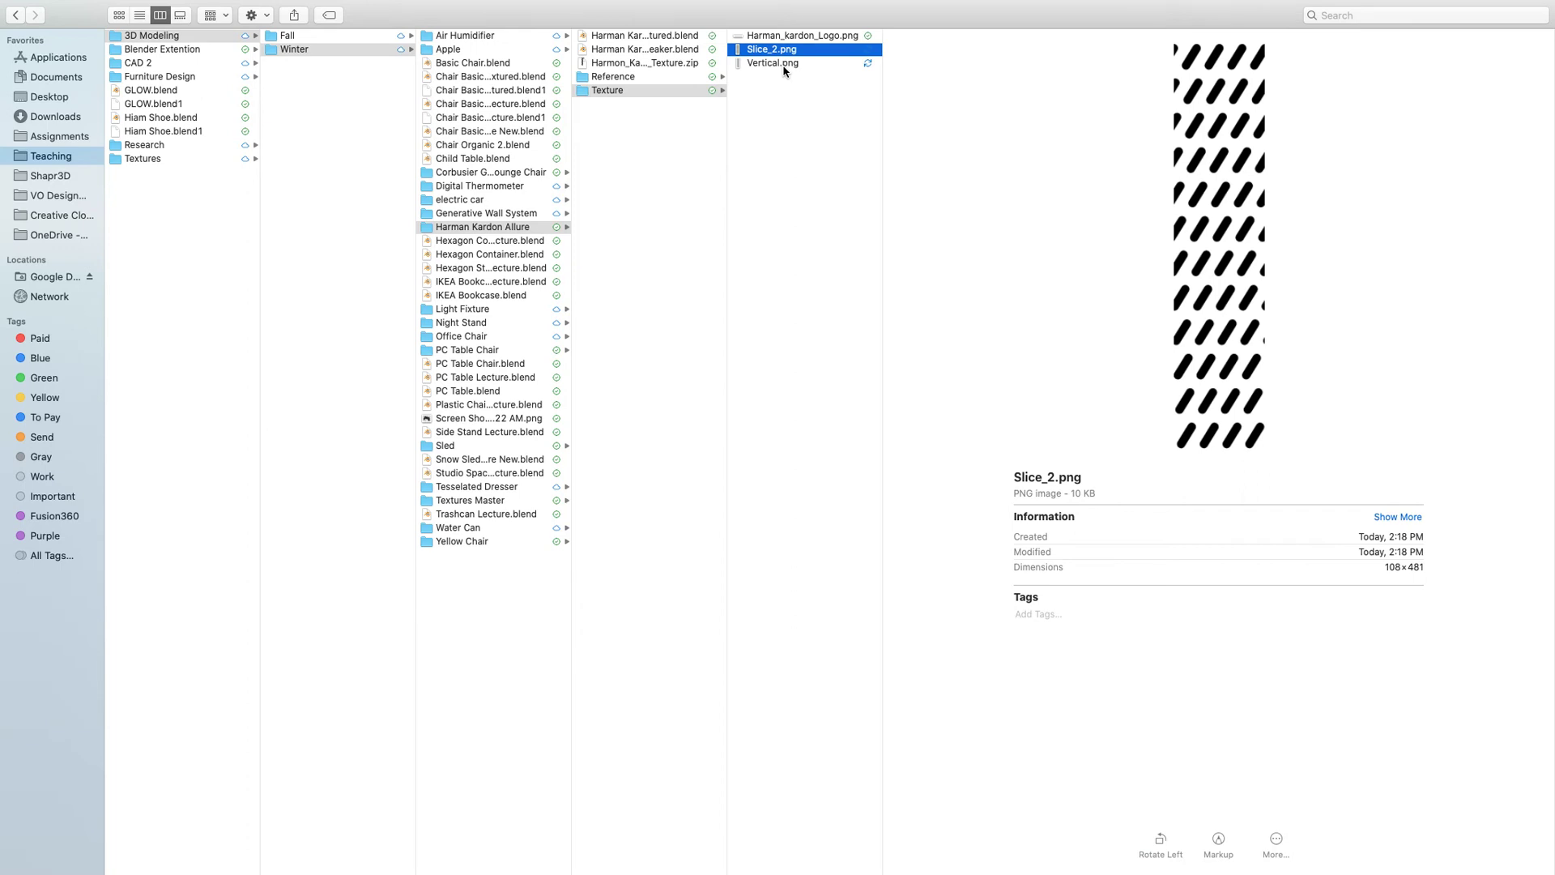
key(Return)
text(Diagonal)
key(Return)
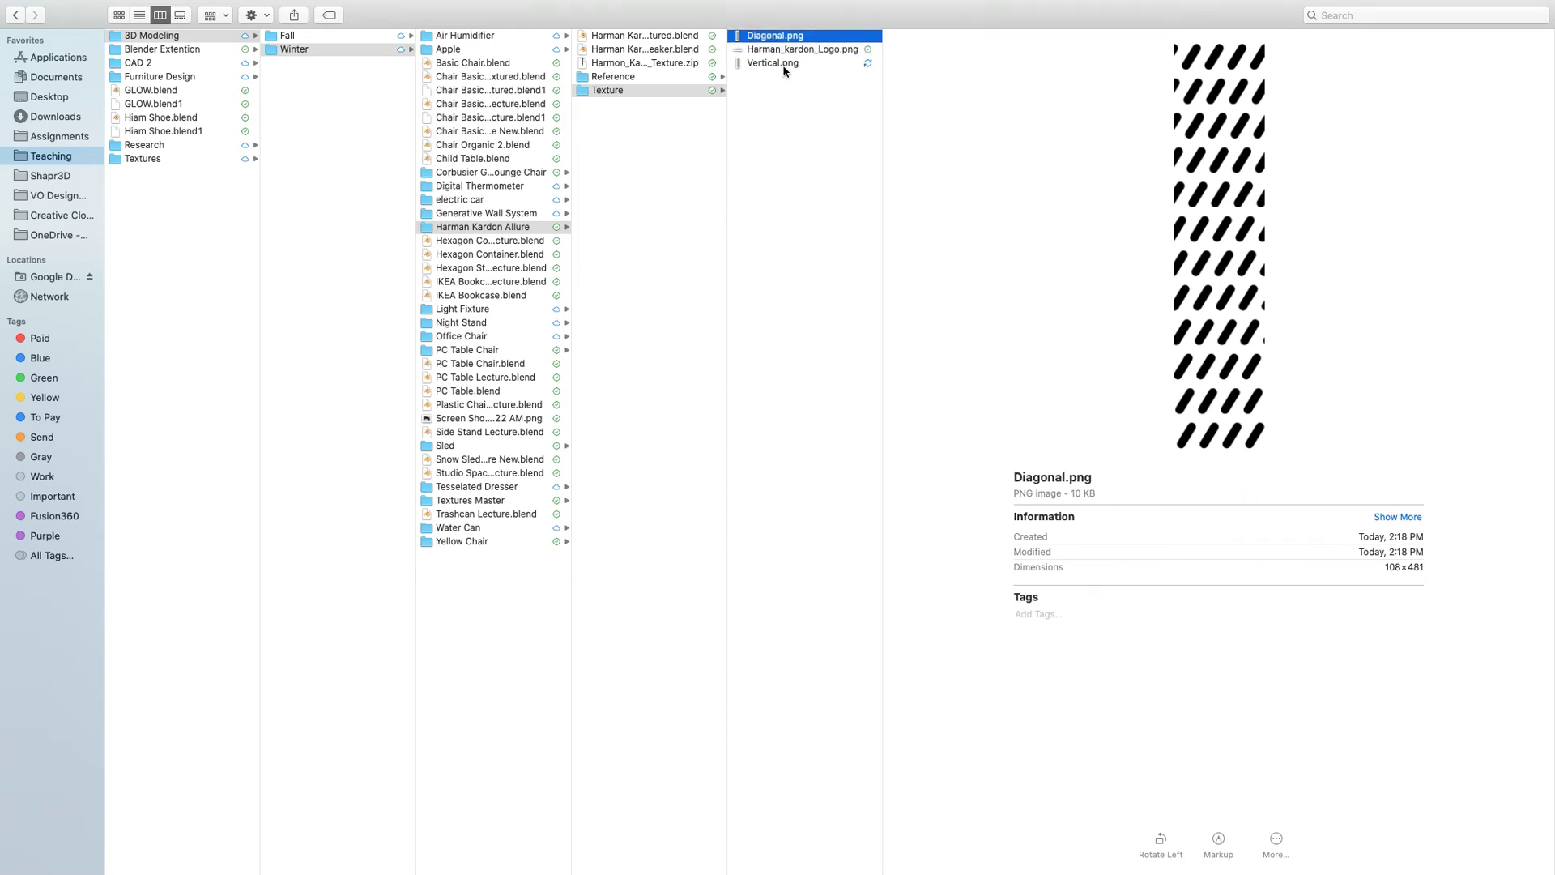
Switch to Blender and widen the UV editor at the expense of the 3D viewport
key(super+Tab)
key(super+Tab)
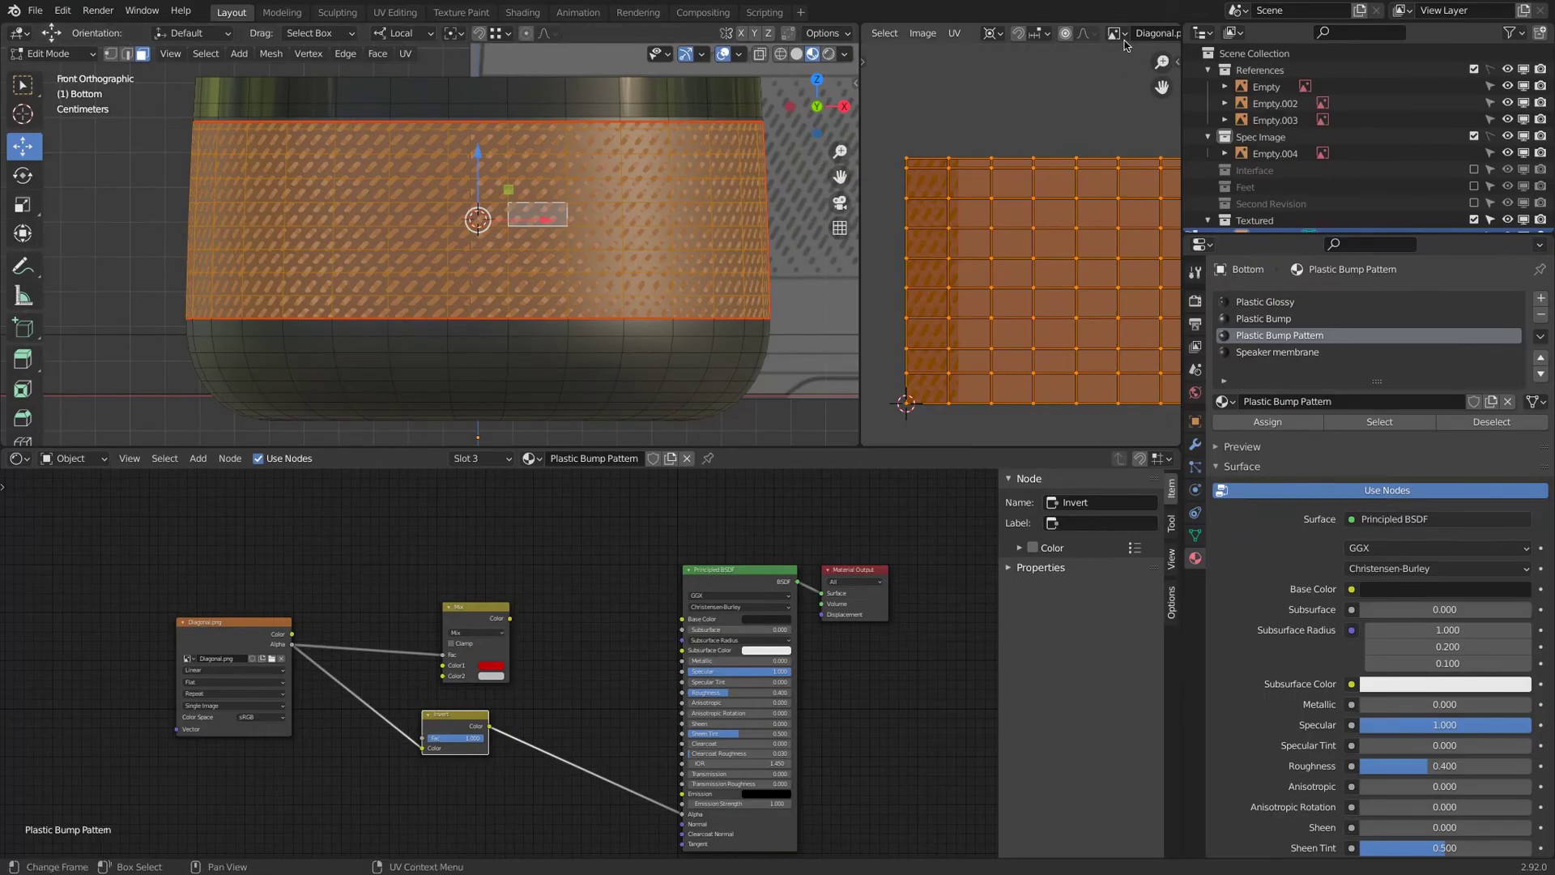
click(1117, 33)
scroll(923, 34, up, 3)
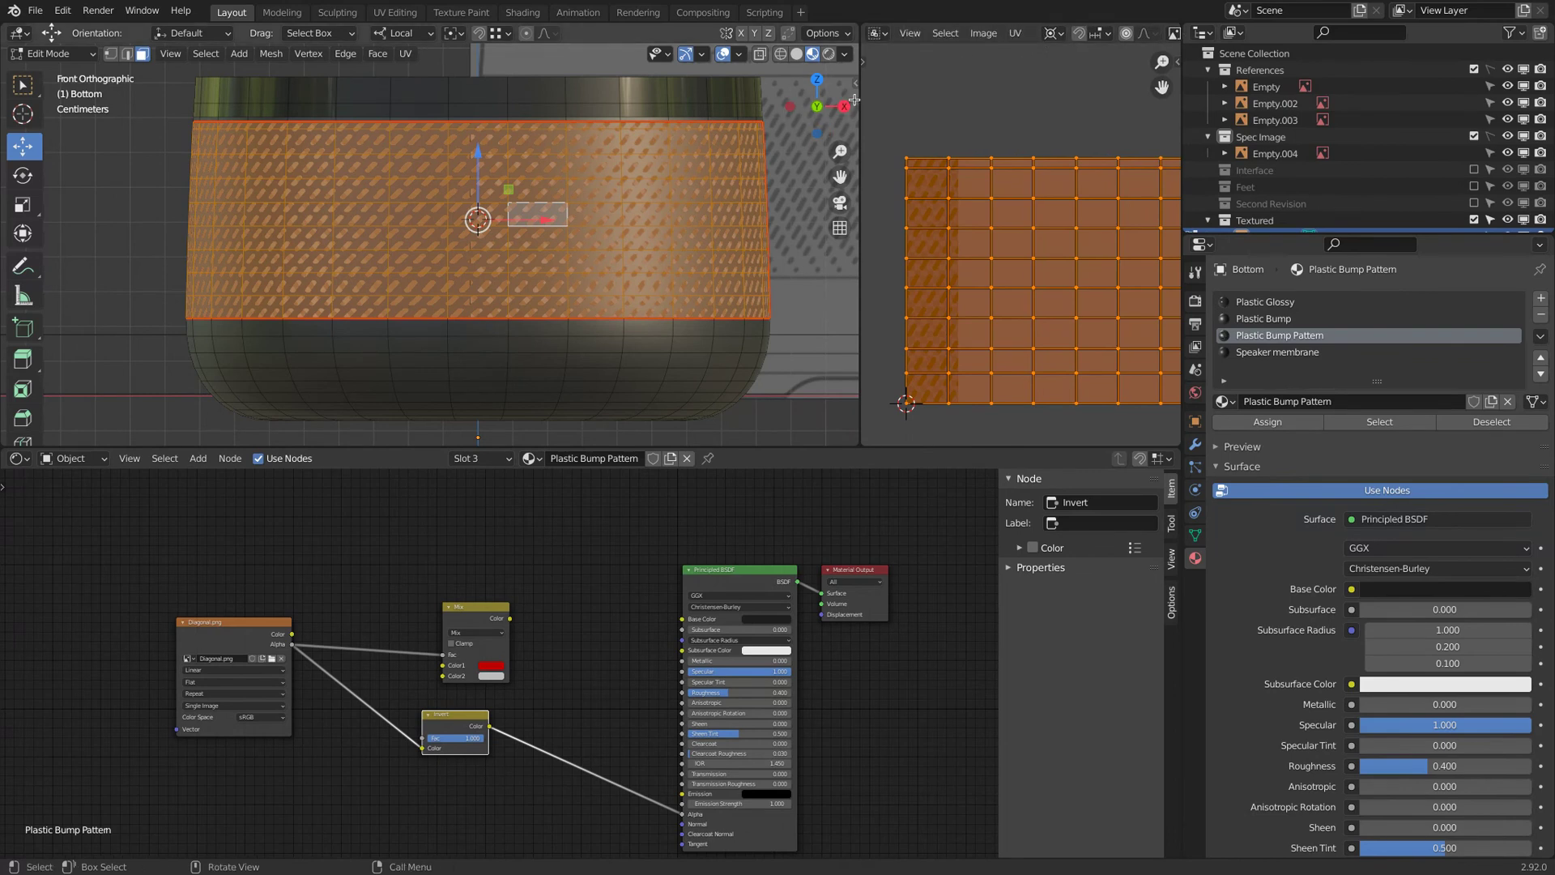
drag(860, 99, 660, 99)
scroll(796, 34, up, 2)
Open the newly exported Diagonal.png from the Texture folder as the UV editor's image
click(905, 33)
key(Escape)
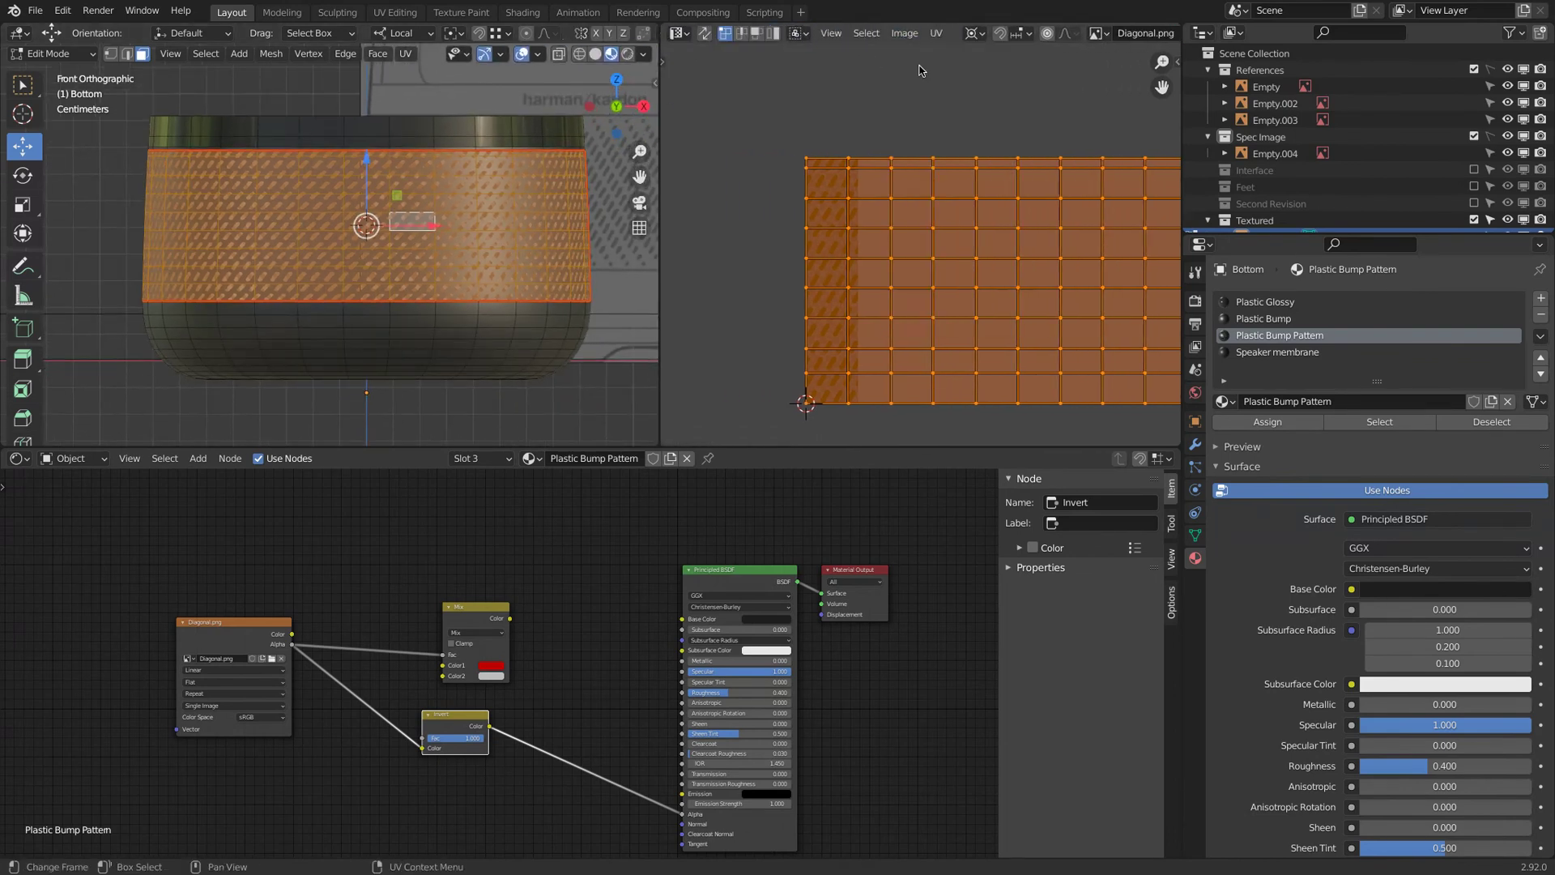
key(alt+o)
click(646, 313)
click(1138, 677)
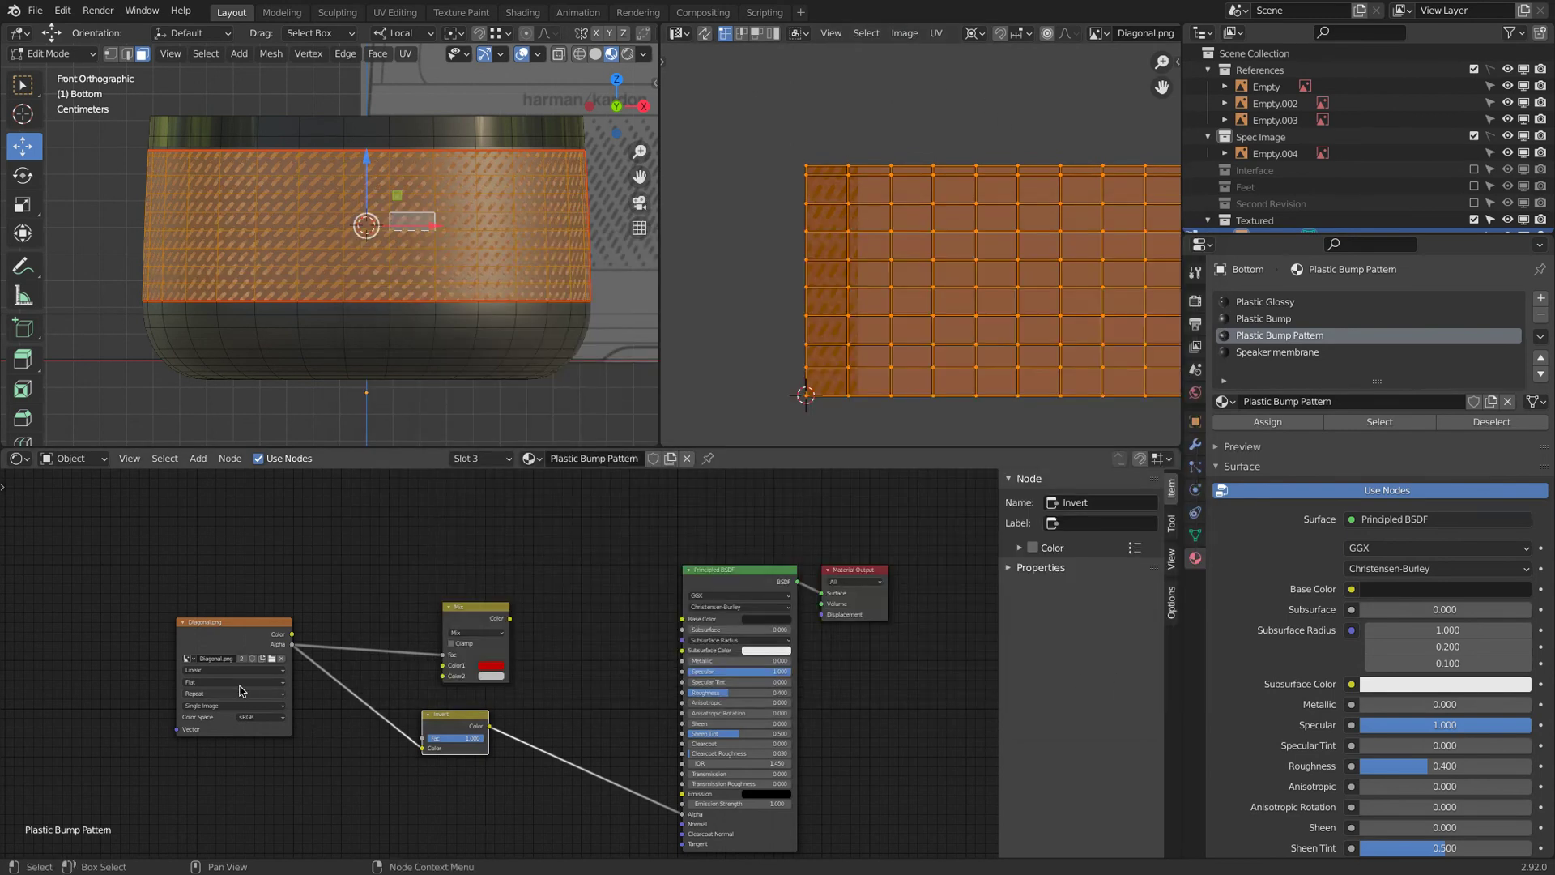
Load the new Diagonal.png into the image texture node of the Plastic Bump Pattern material
click(188, 659)
click(275, 660)
click(630, 296)
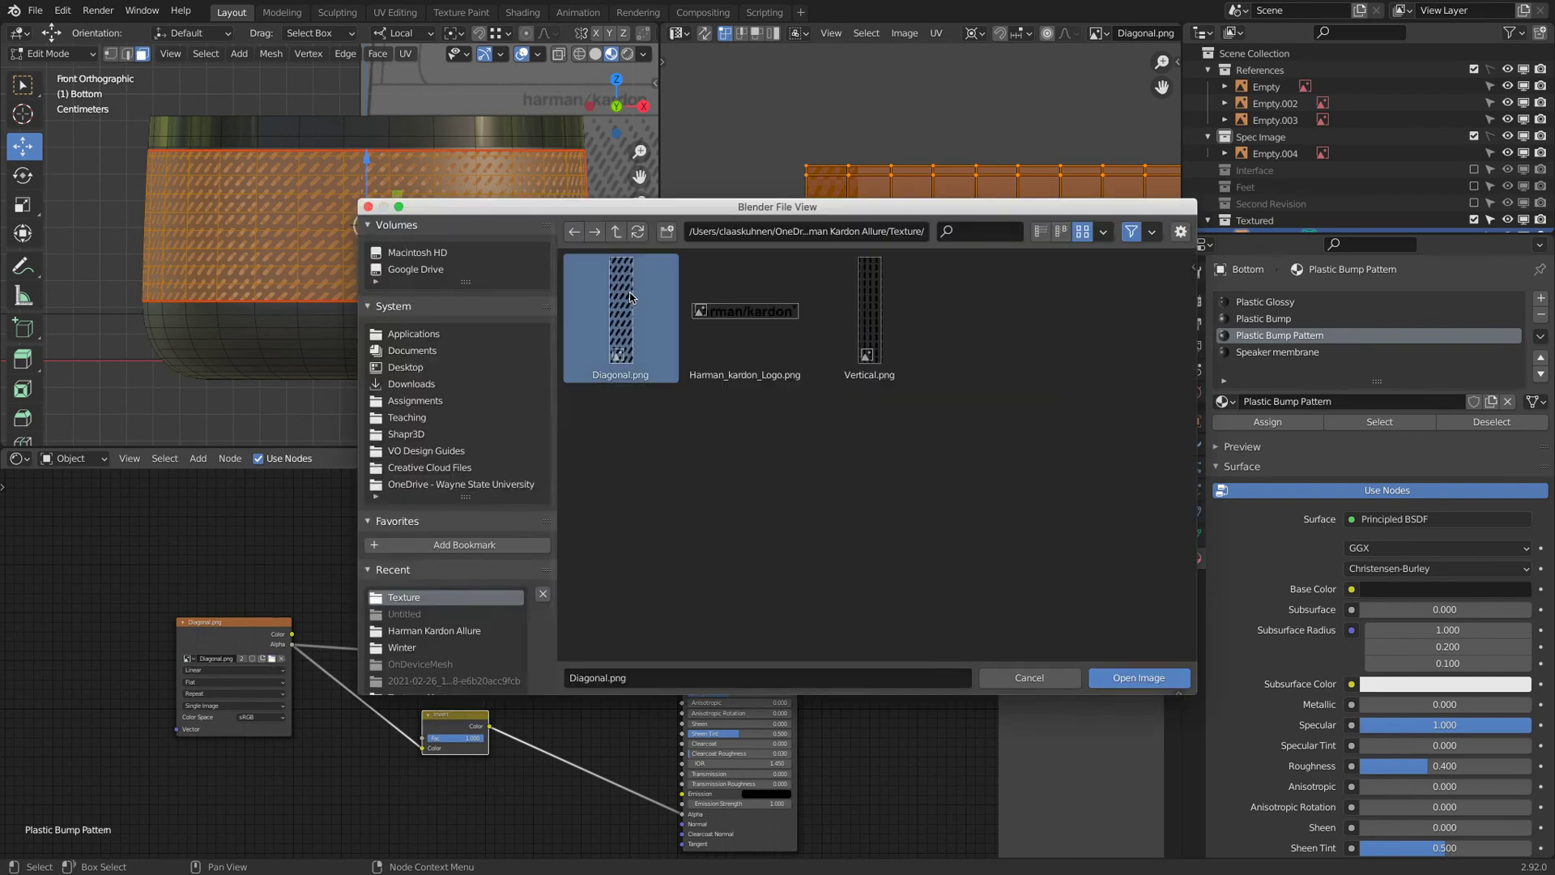
click(1140, 677)
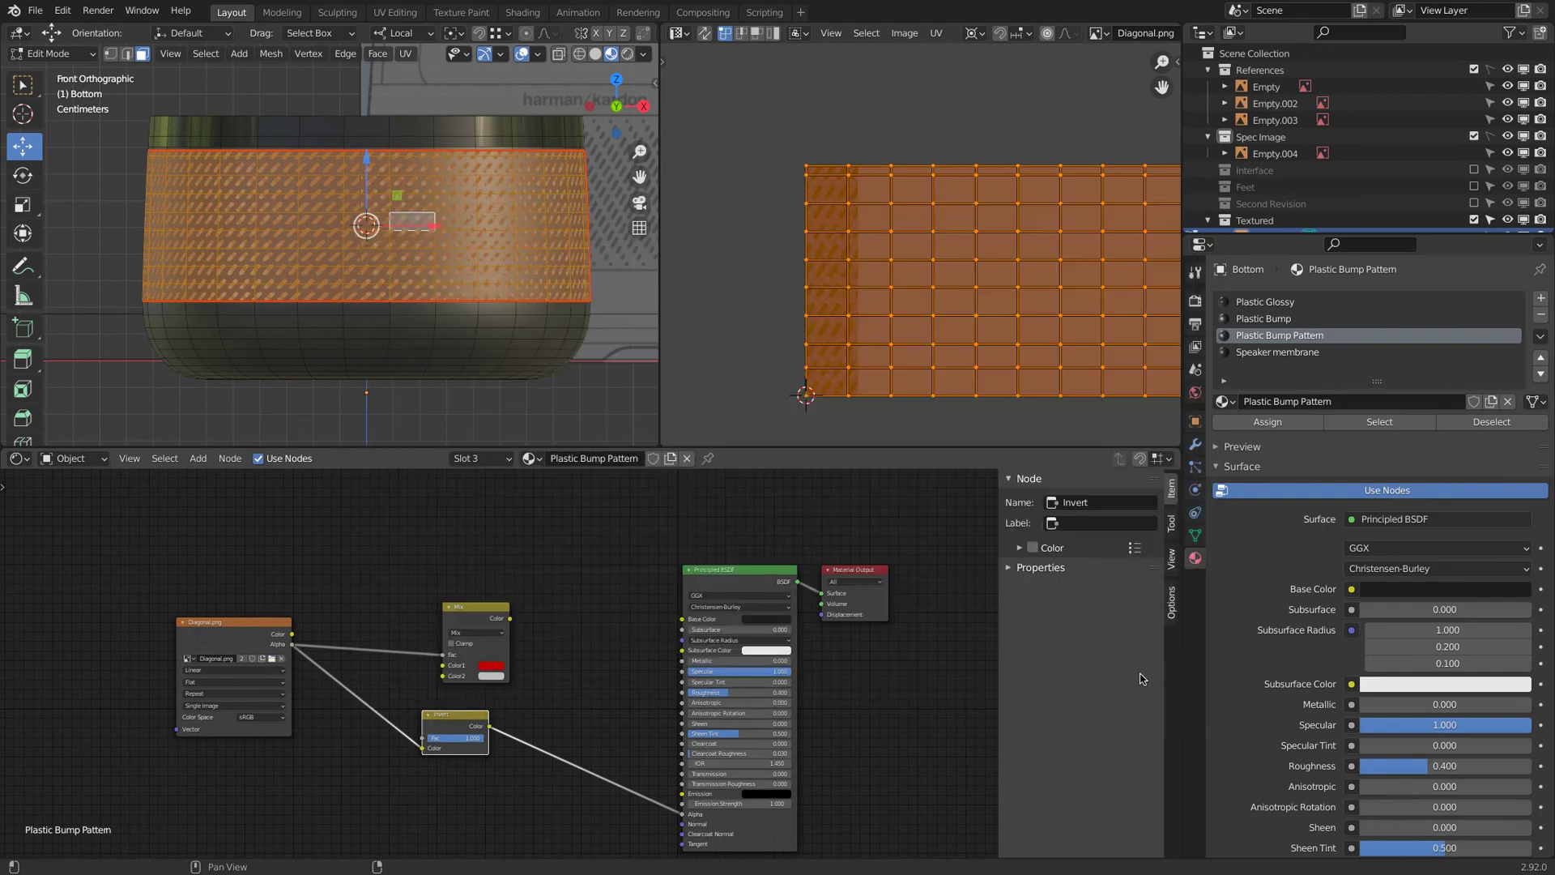
Scale the speaker band's UVs along X by about 1.78 to correct the perforation pattern's proportions
scroll(858, 198, up, 3)
scroll(368, 224, up, 5)
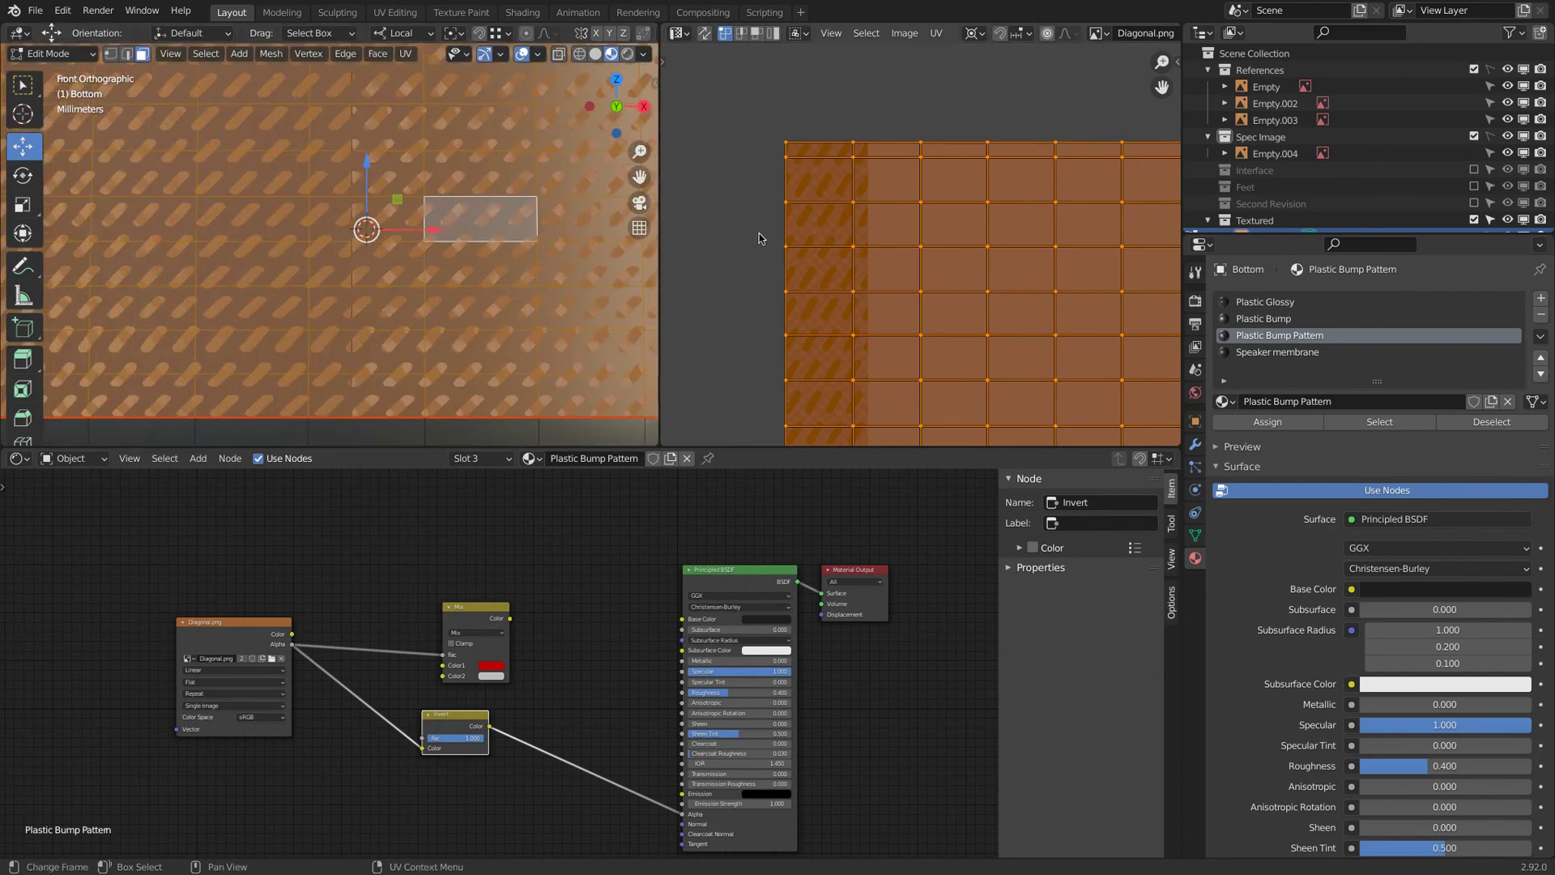
key(s)
key(x)
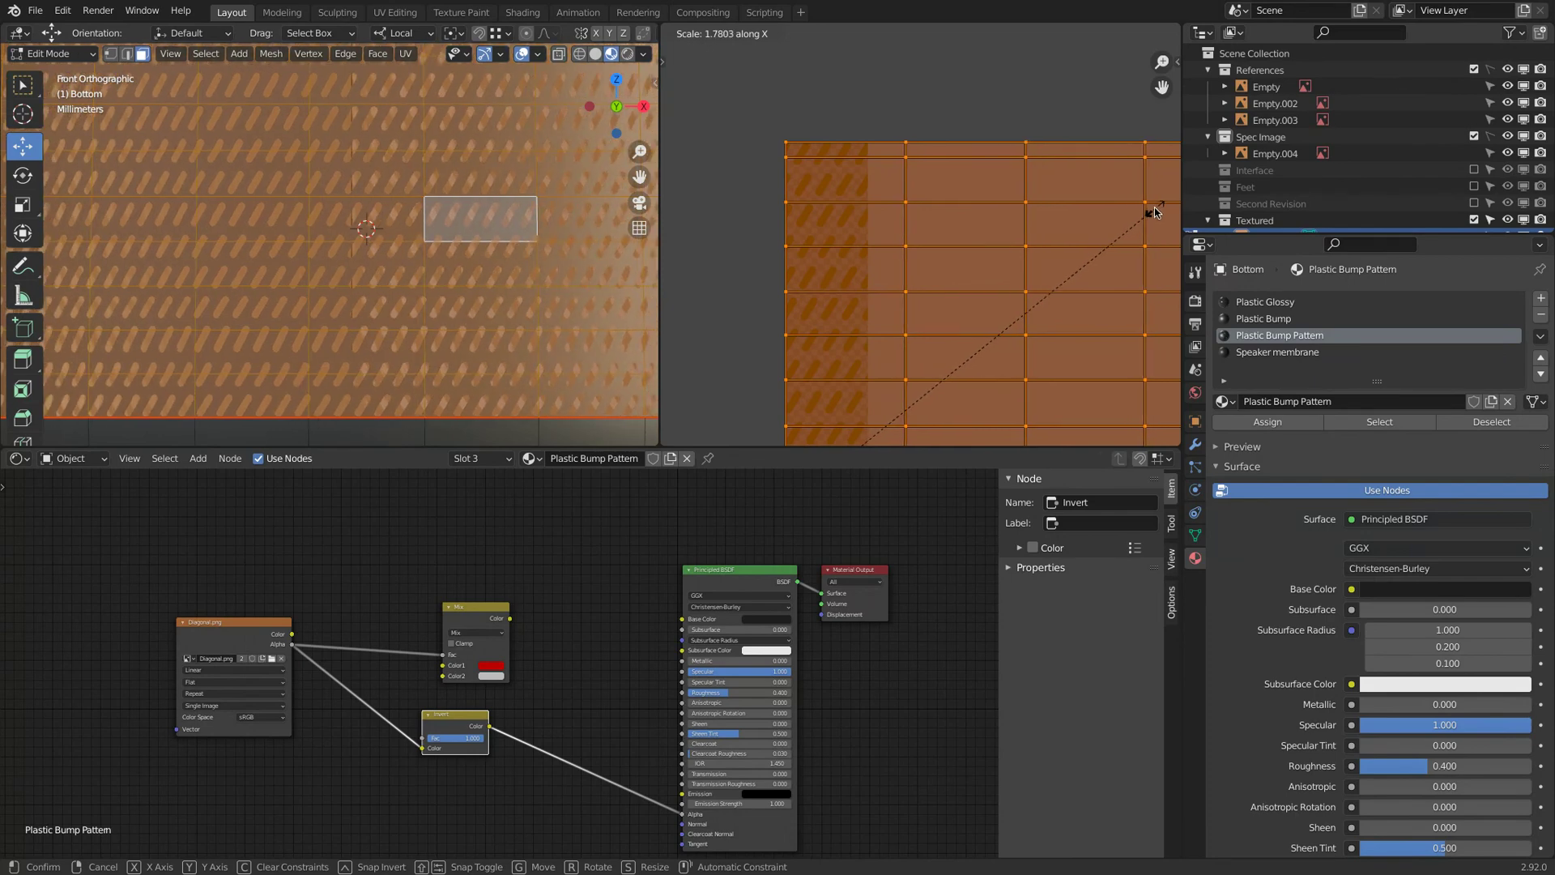
click(1102, 230)
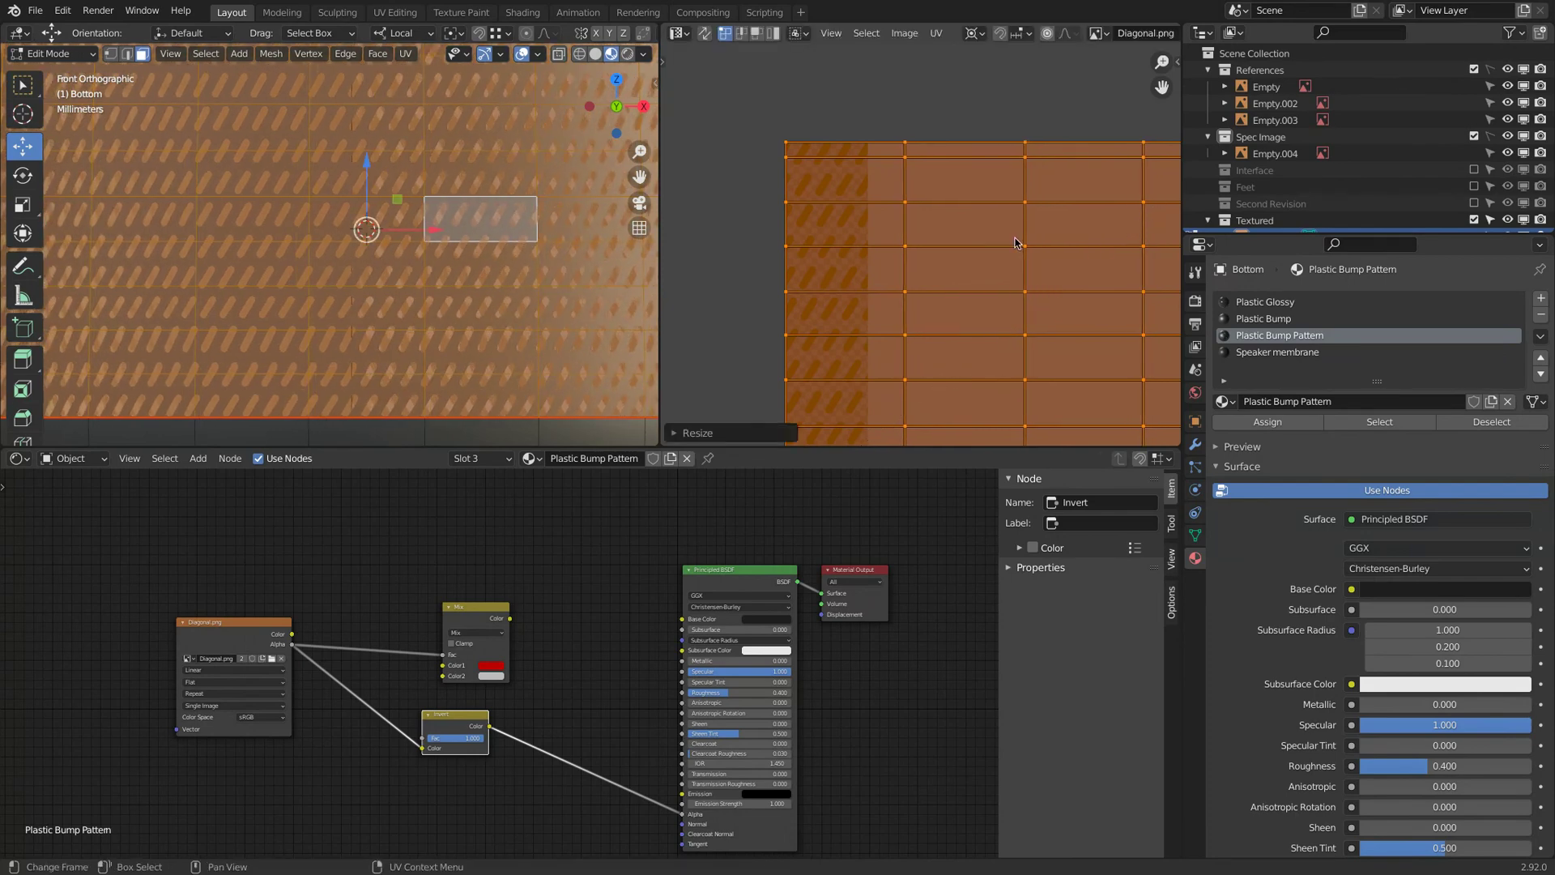
Load Vertical.png from the Texture folder into the Plastic Bump Pattern material's image texture node
click(271, 660)
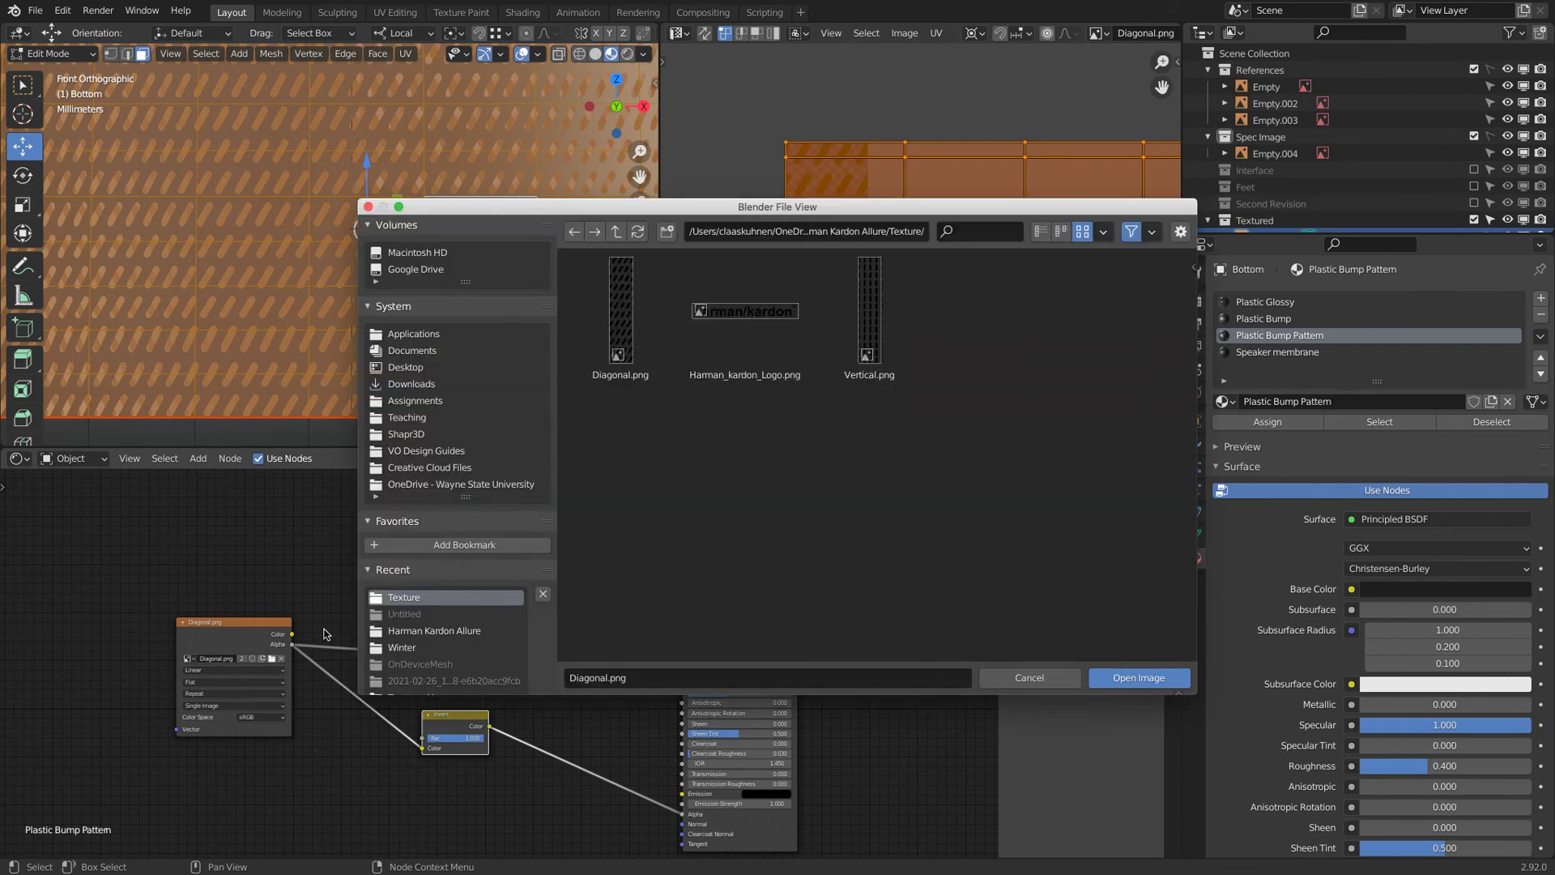
click(868, 316)
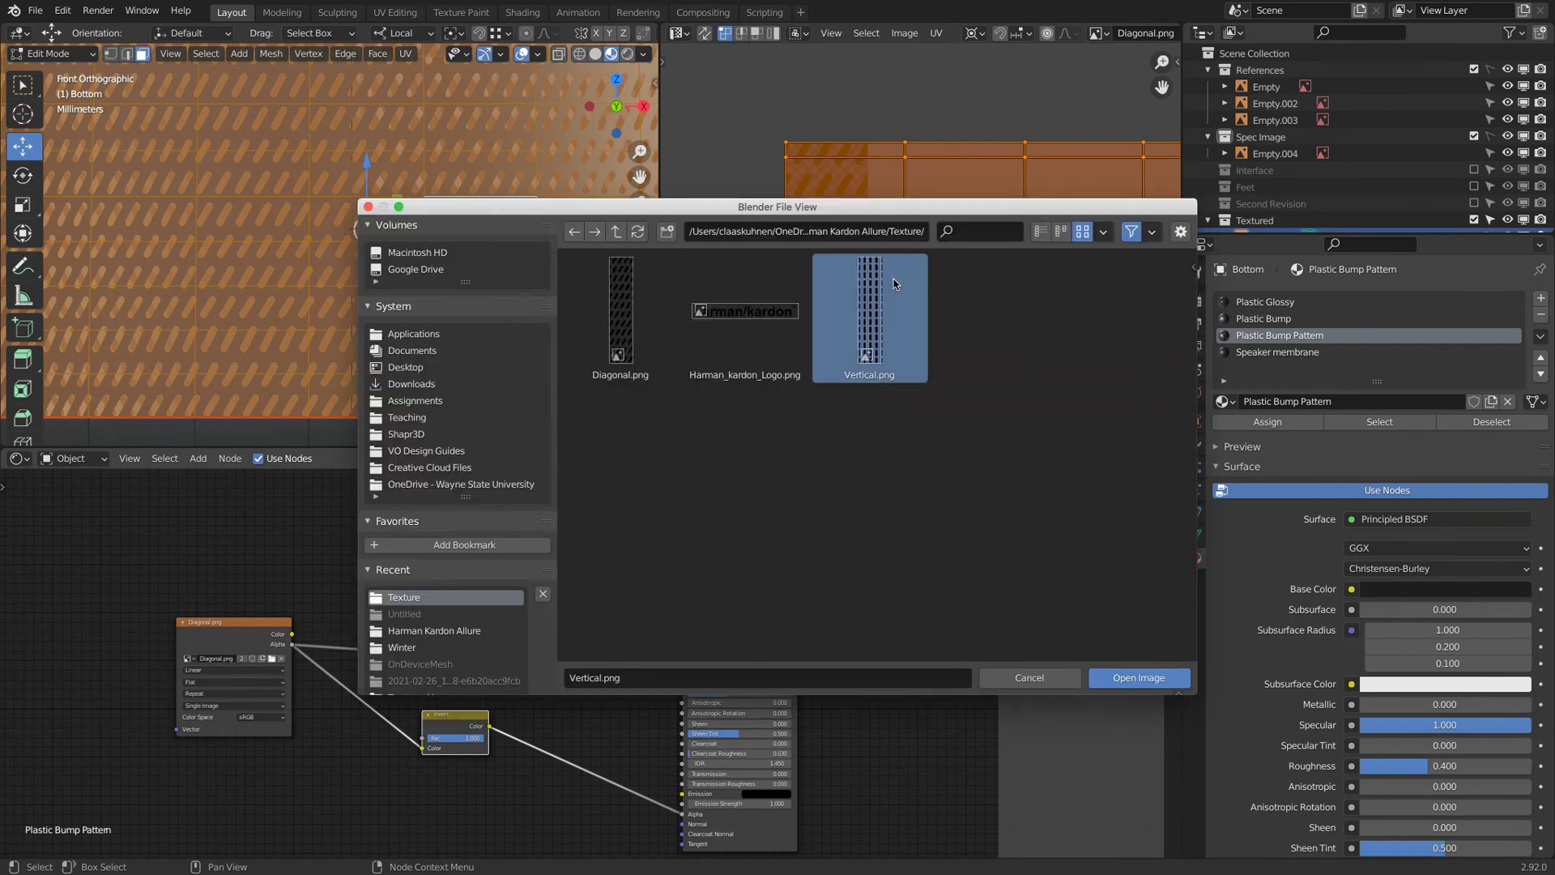
click(1138, 677)
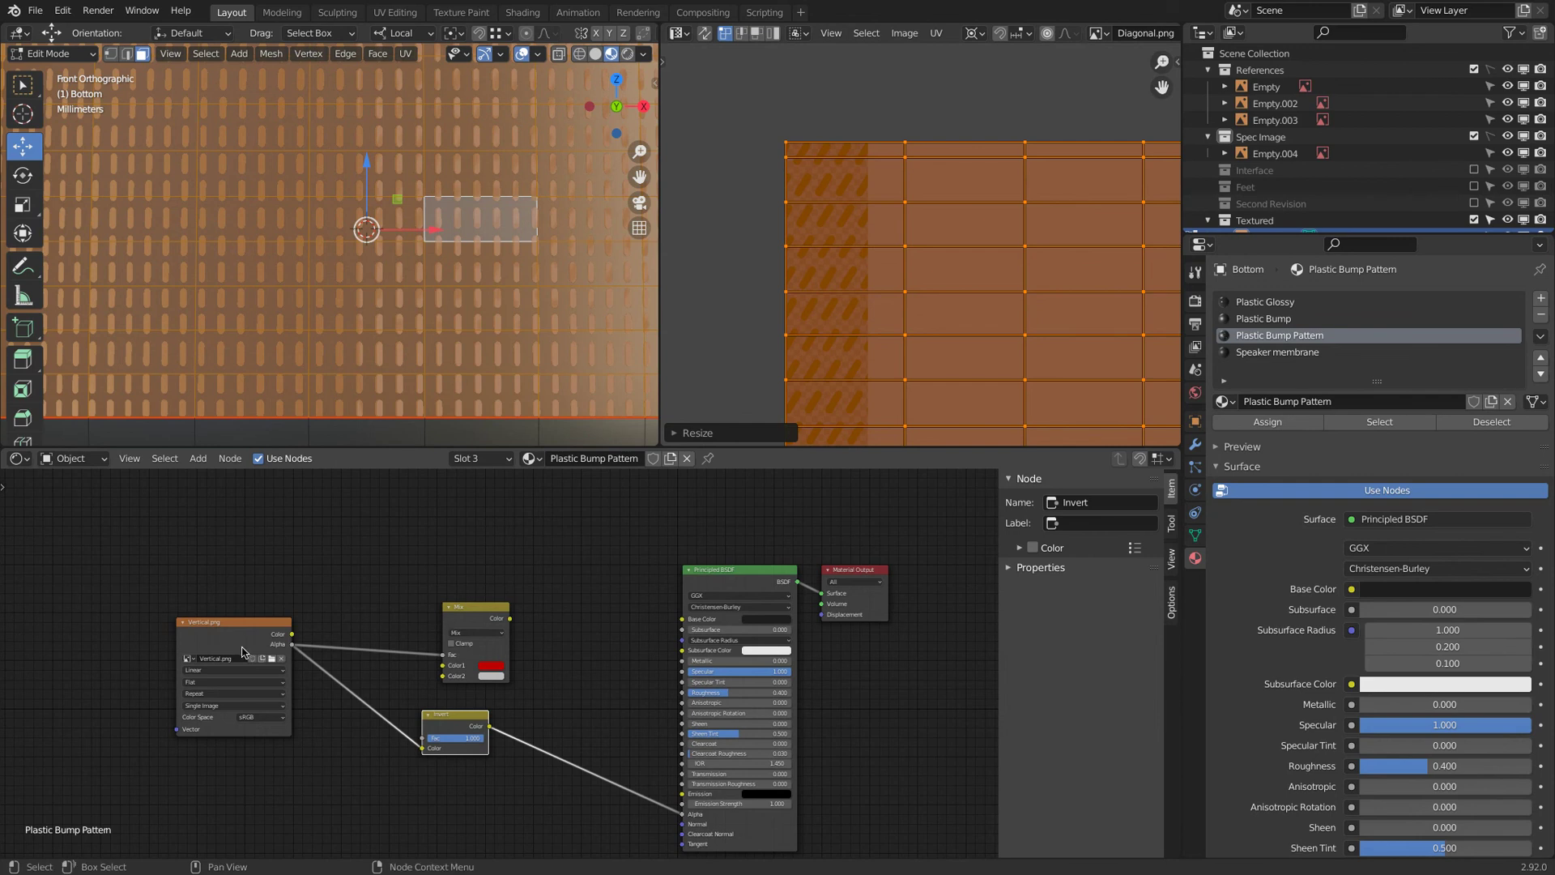
Compare Vertical.png with Diagonal.png behind the UV layout, ending on Diagonal.png, and inspect the pattern on the speaker
click(1102, 34)
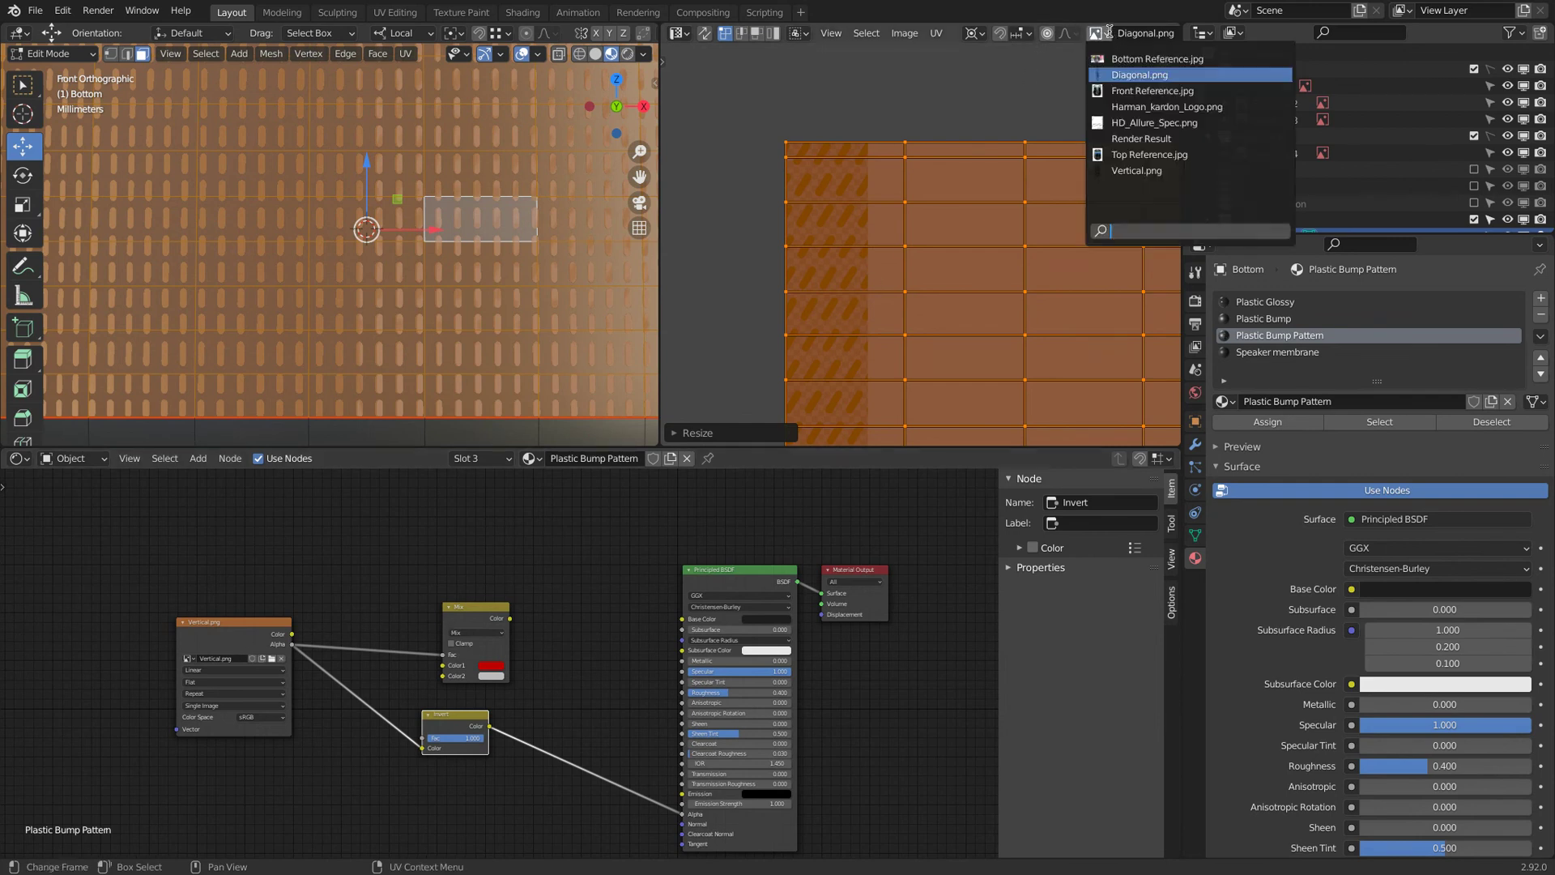
click(1177, 172)
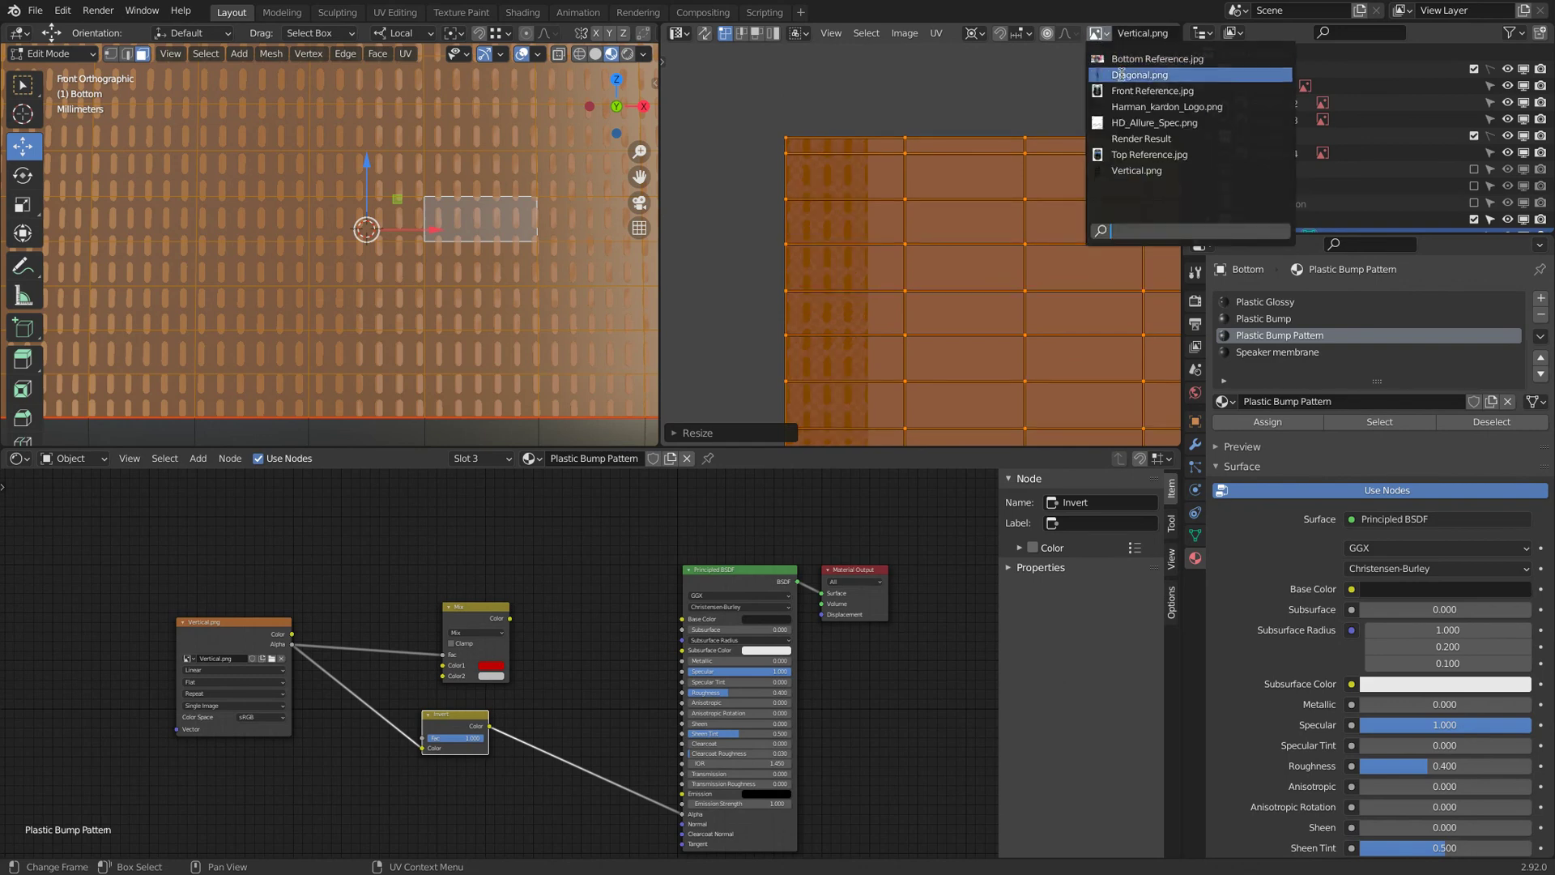
click(1134, 75)
scroll(782, 166, down, 3)
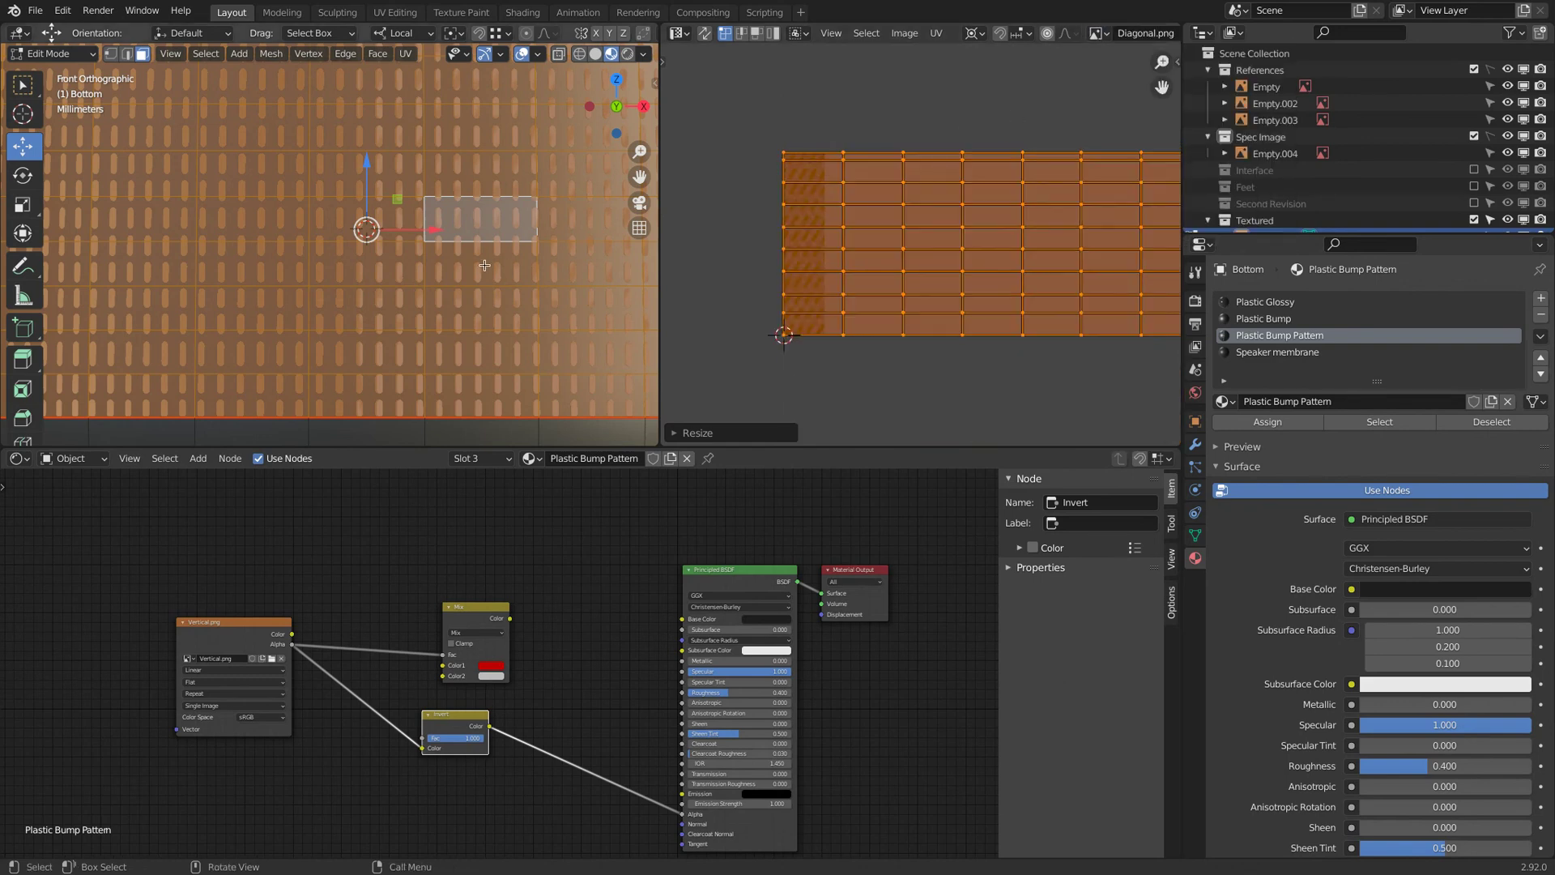
scroll(486, 264, down, 5)
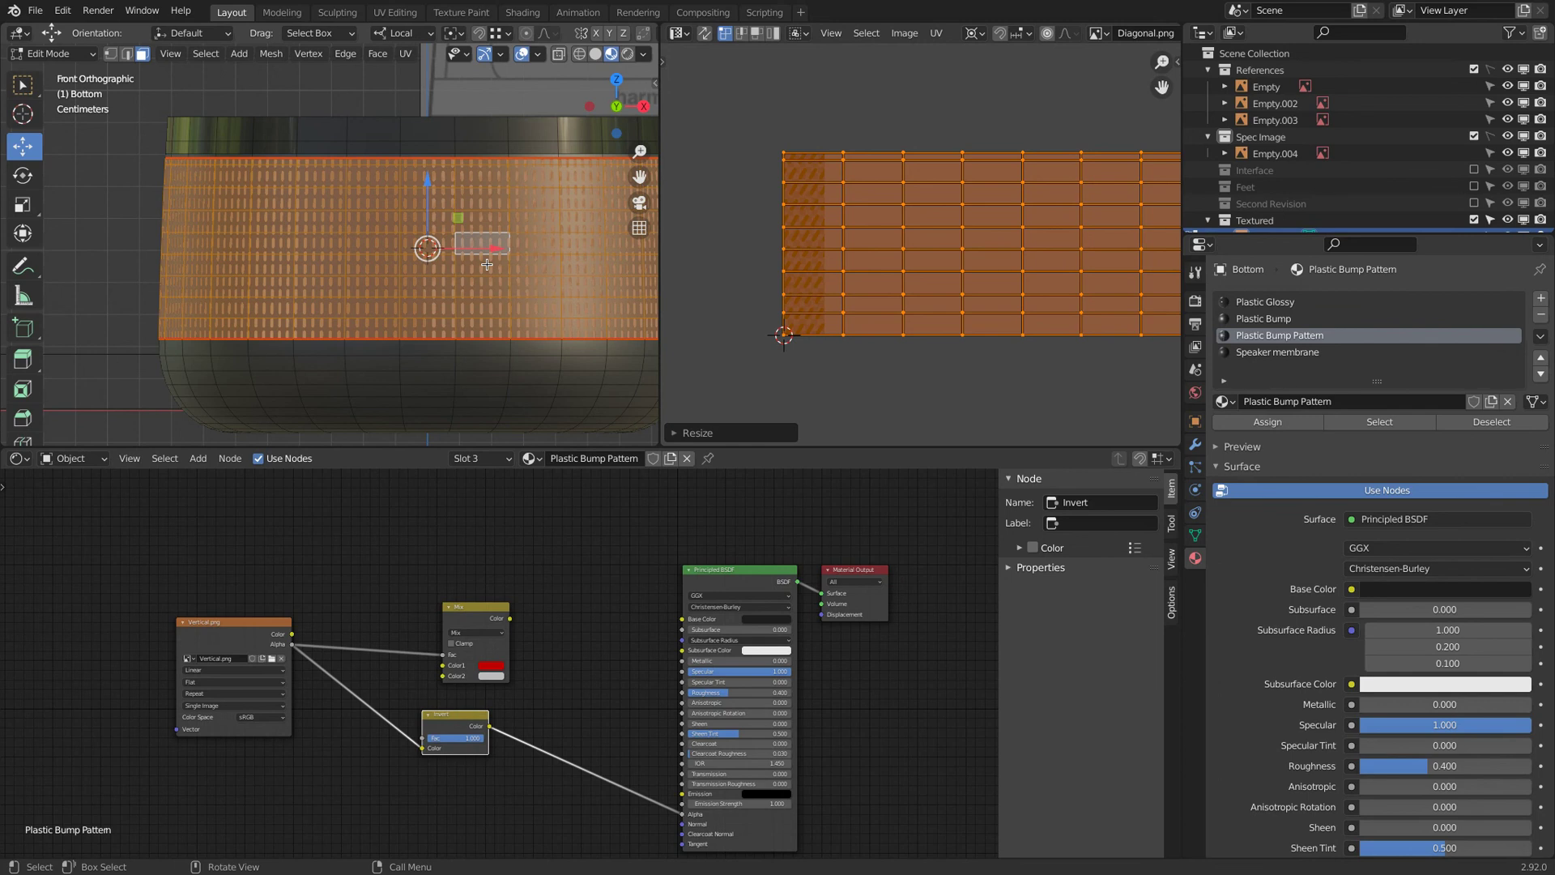
Return to Object Mode, set the image texture node back to Diagonal.png and view the speaker band in perspective
key(Tab)
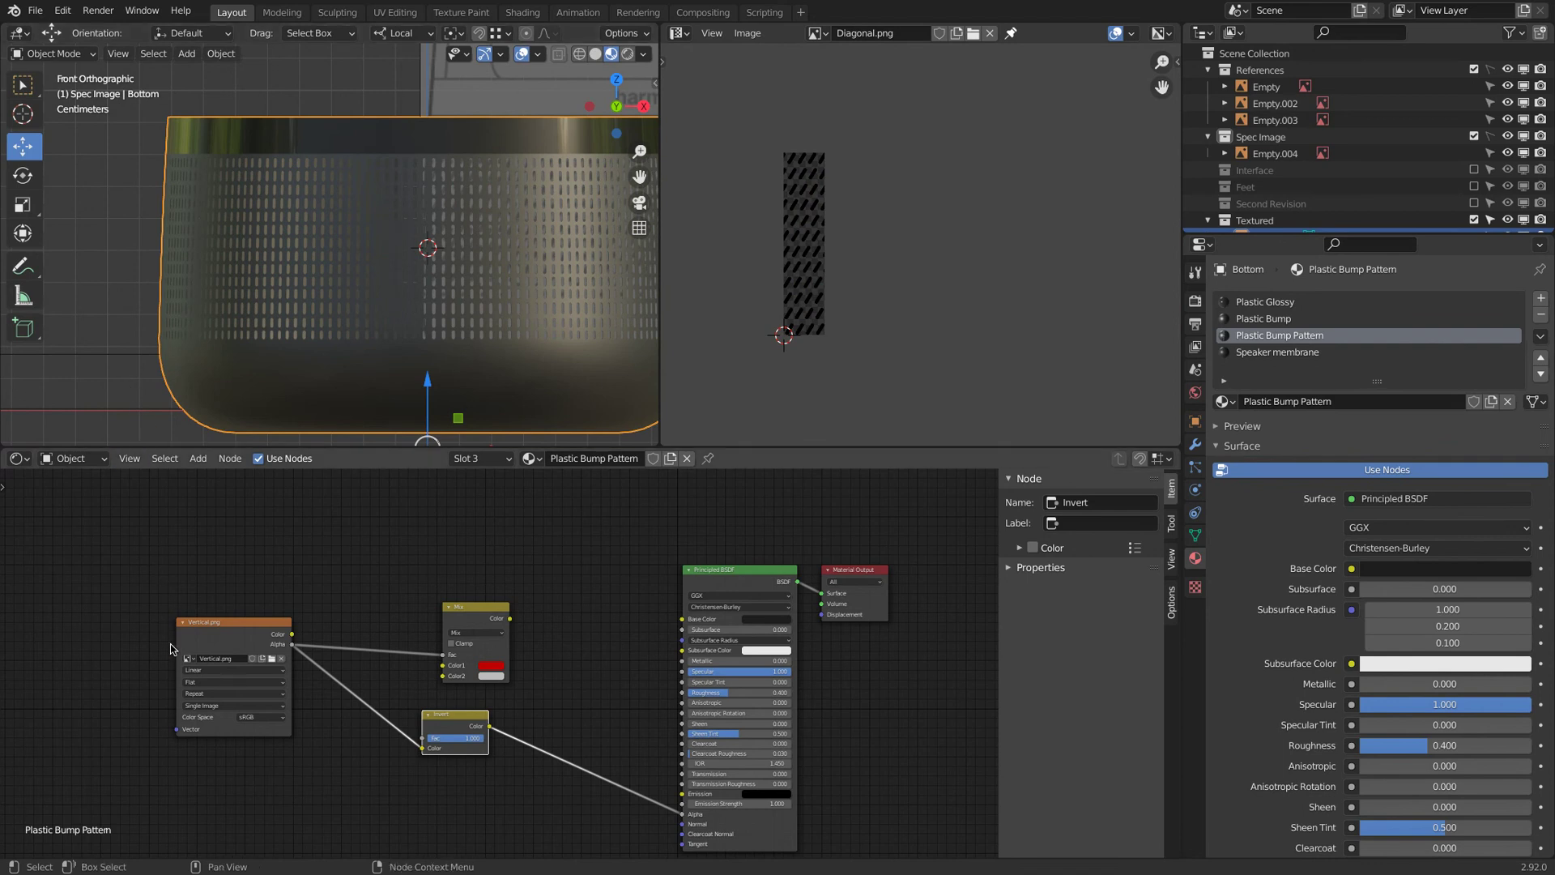
click(188, 659)
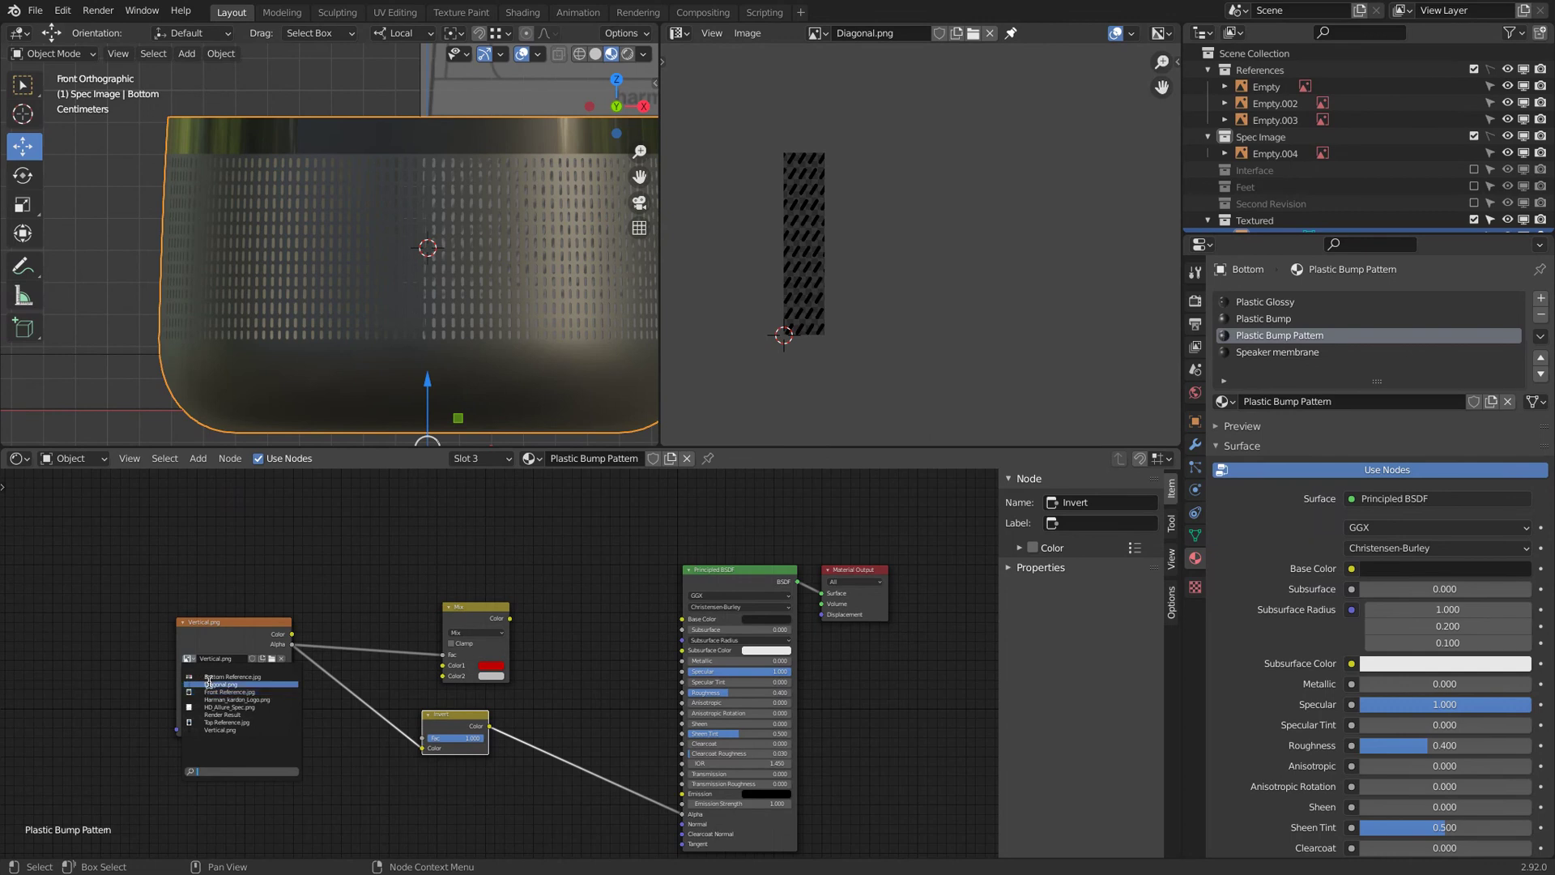
click(209, 685)
drag(421, 210, 471, 201)
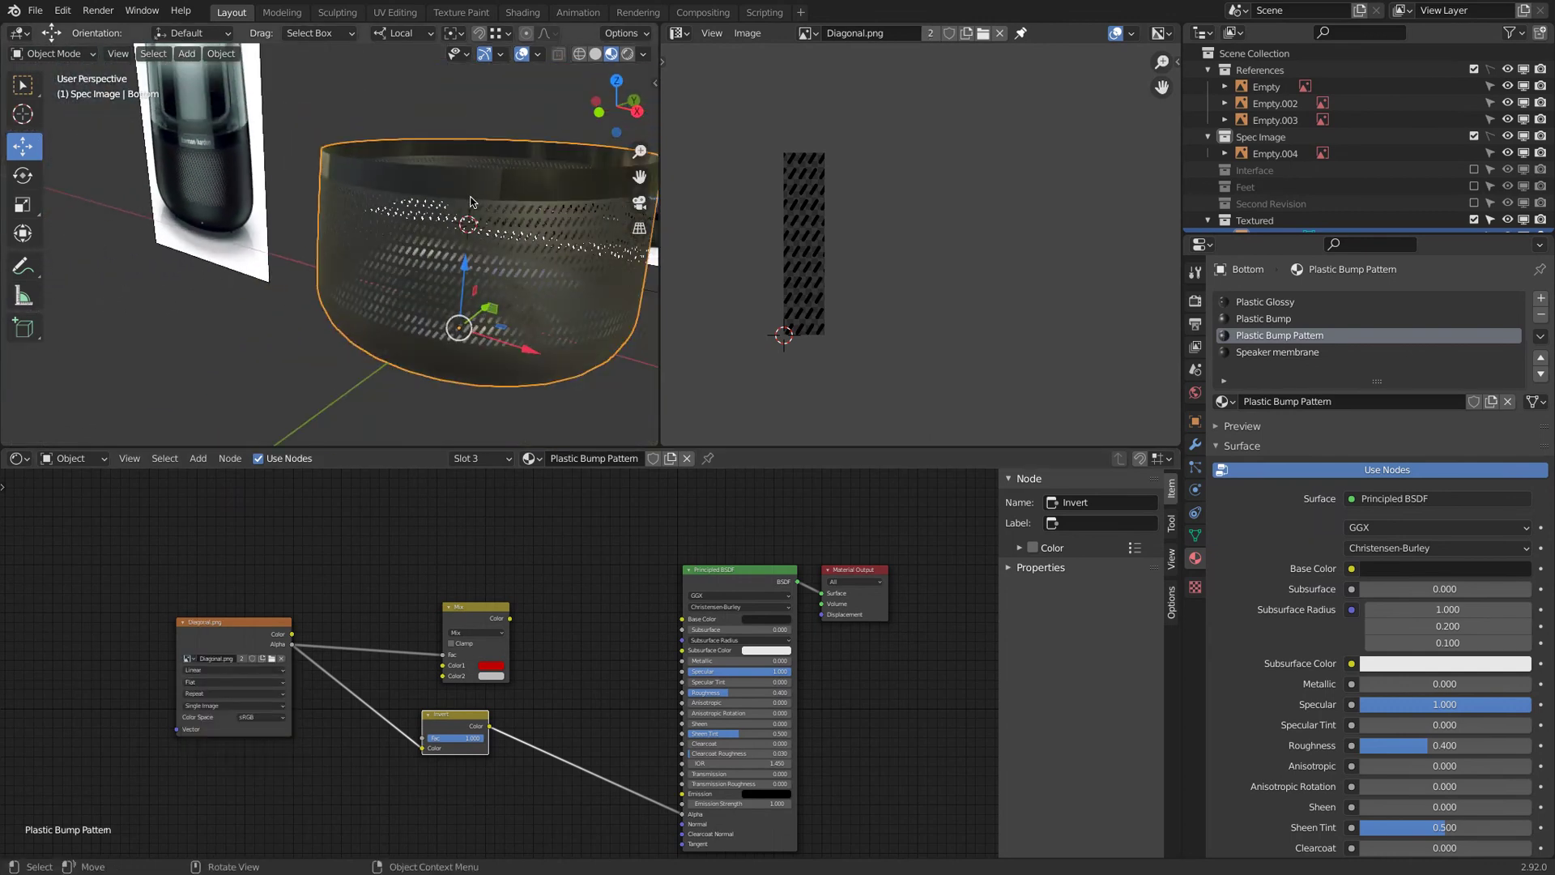